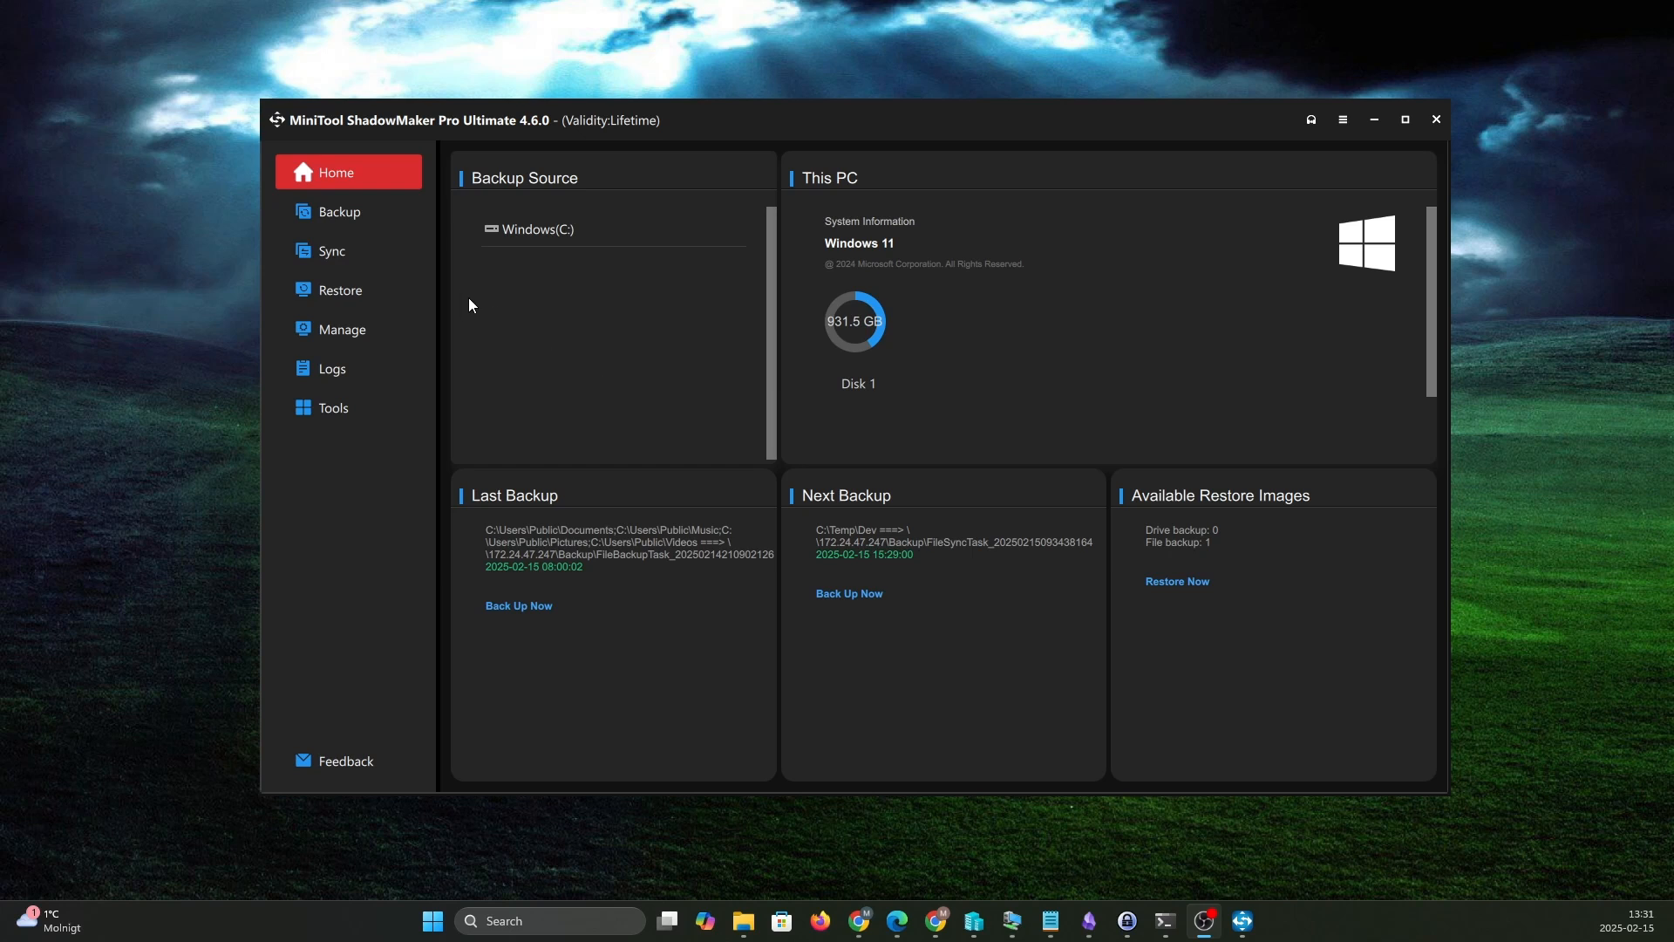
- Set the backup source to Folders and Files and choose the Documents folder in C:\Users\Public
left_click(341, 215)
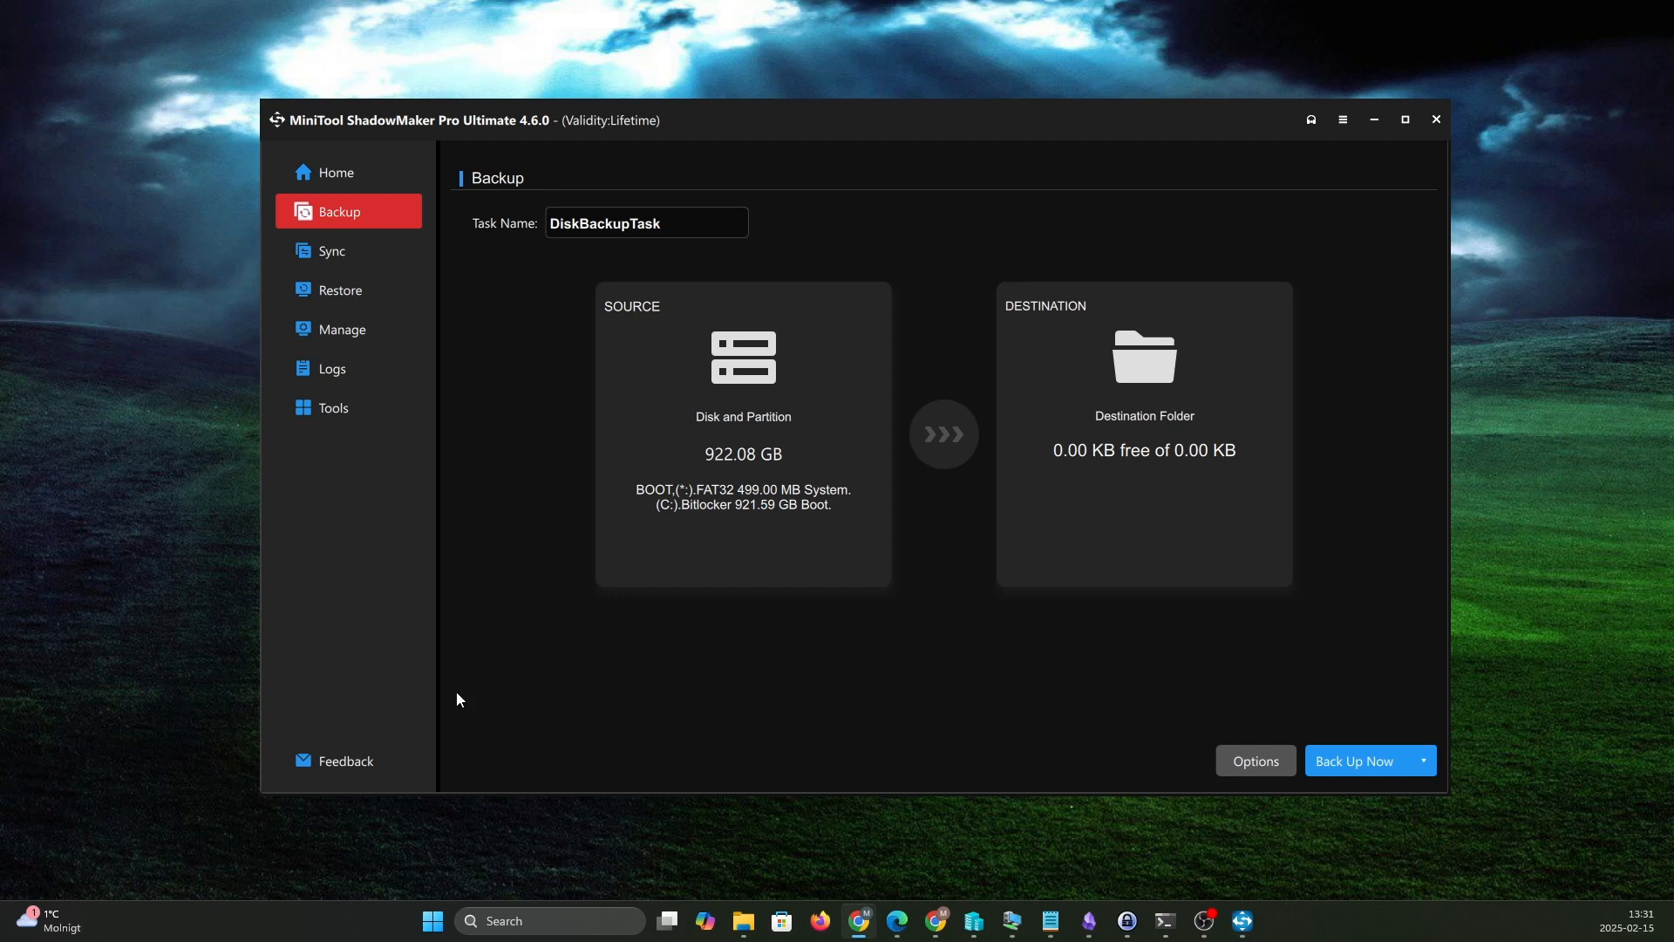
left_click(767, 441)
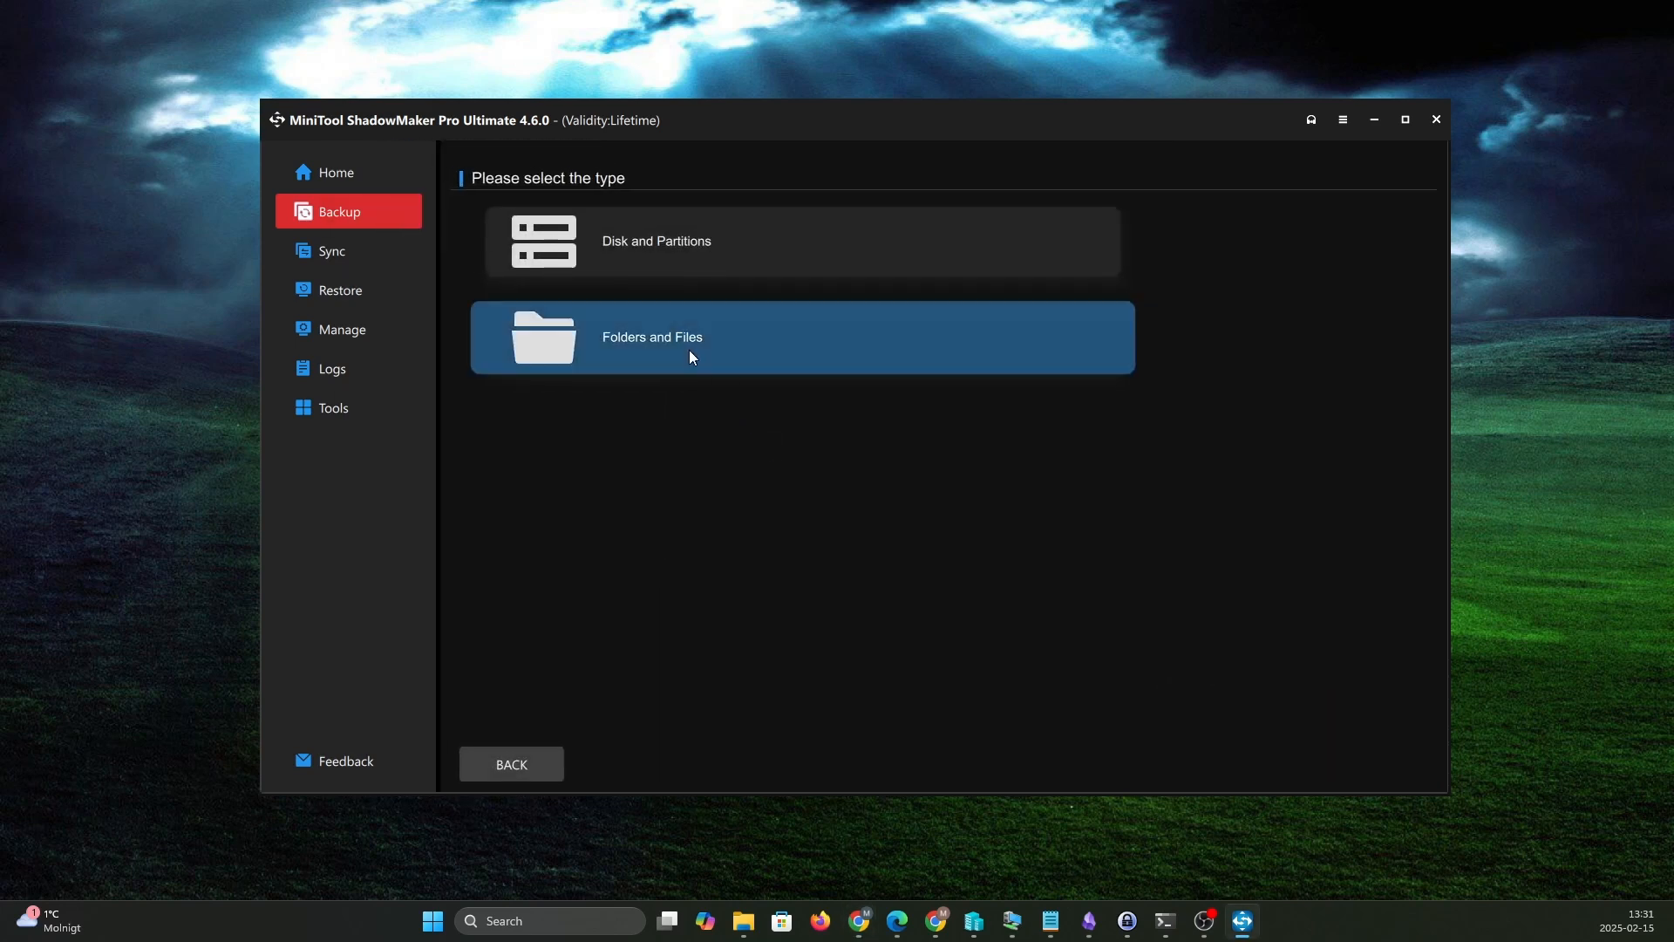
left_click(683, 346)
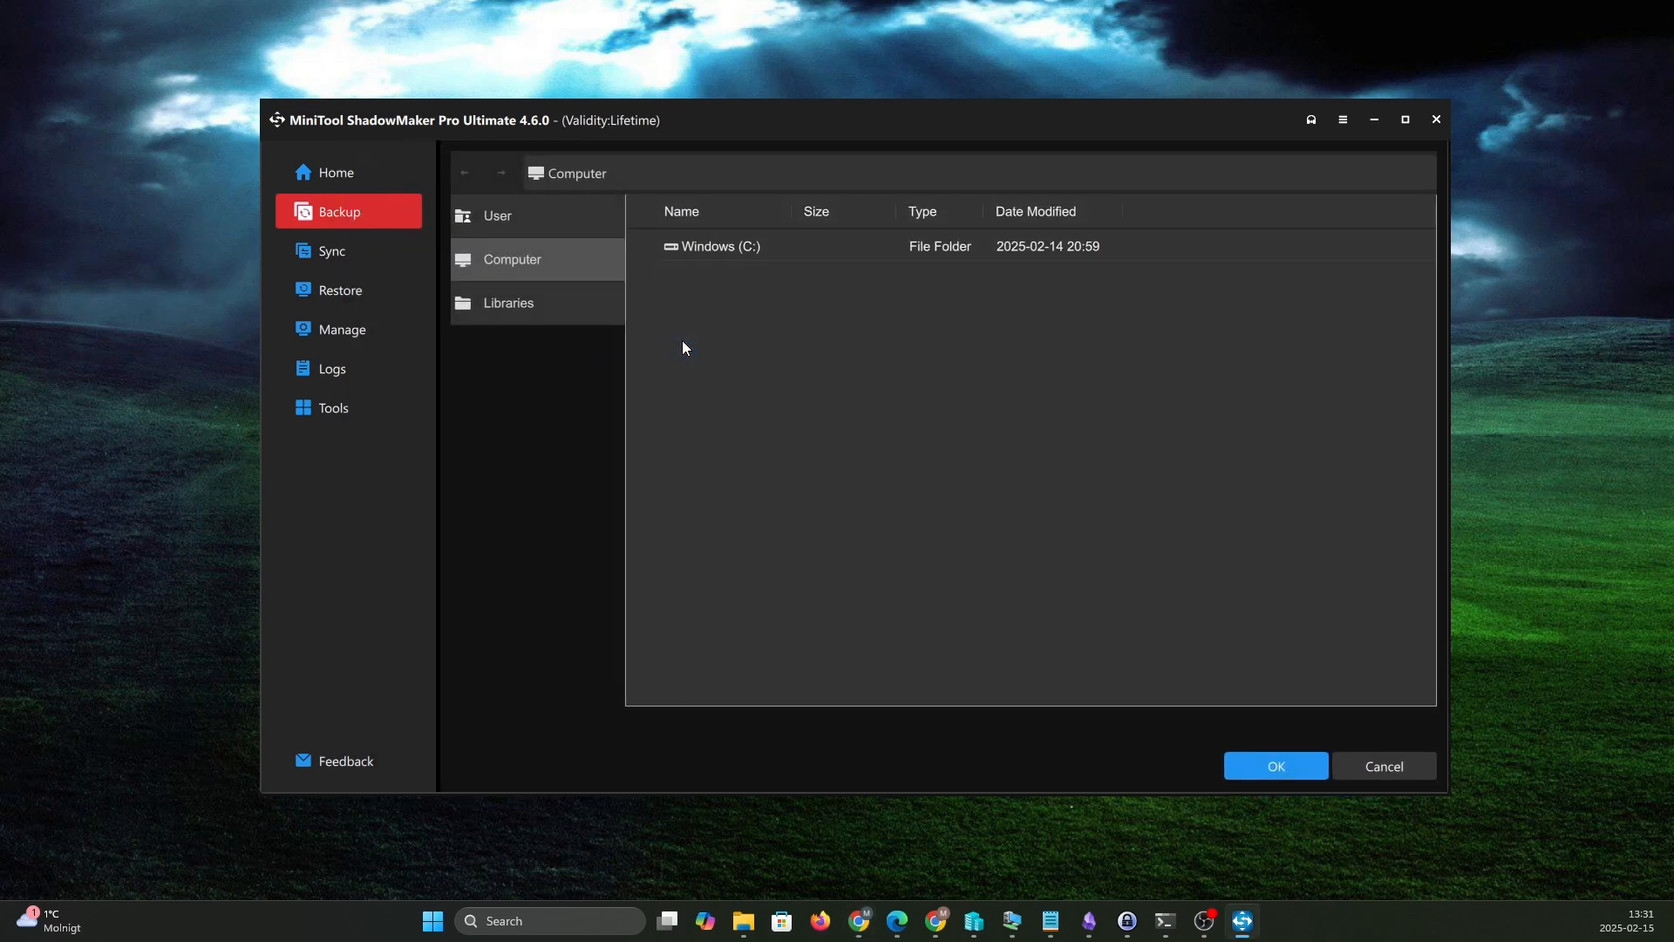
double_click(714, 246)
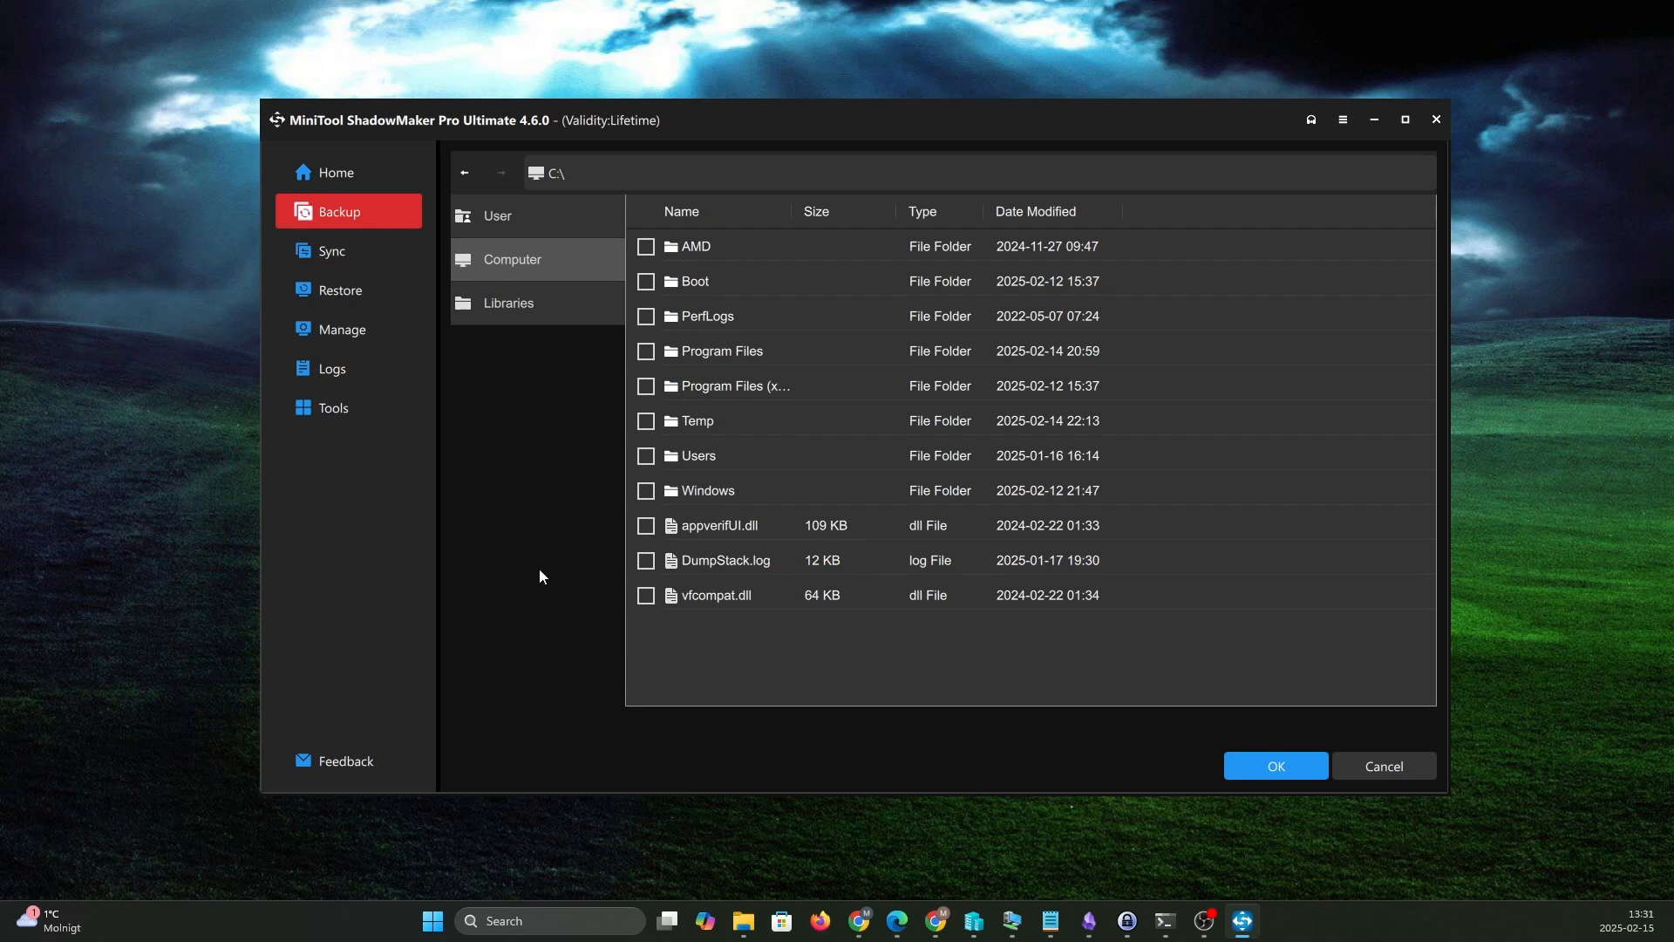
left_click(530, 305)
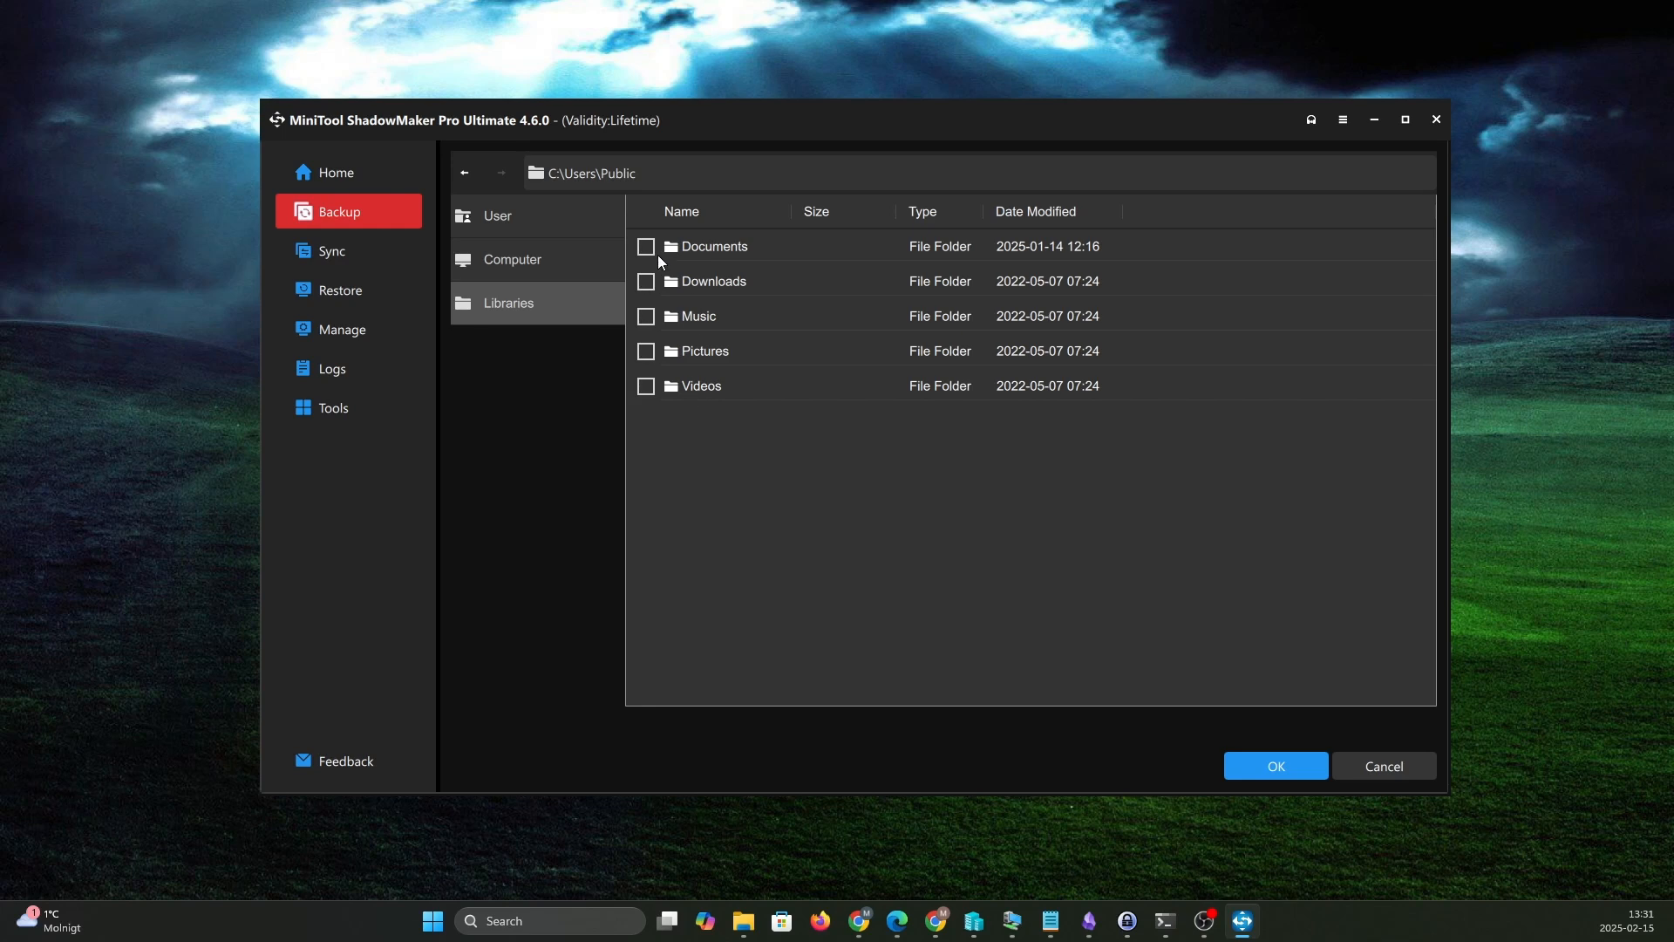
left_click(1295, 766)
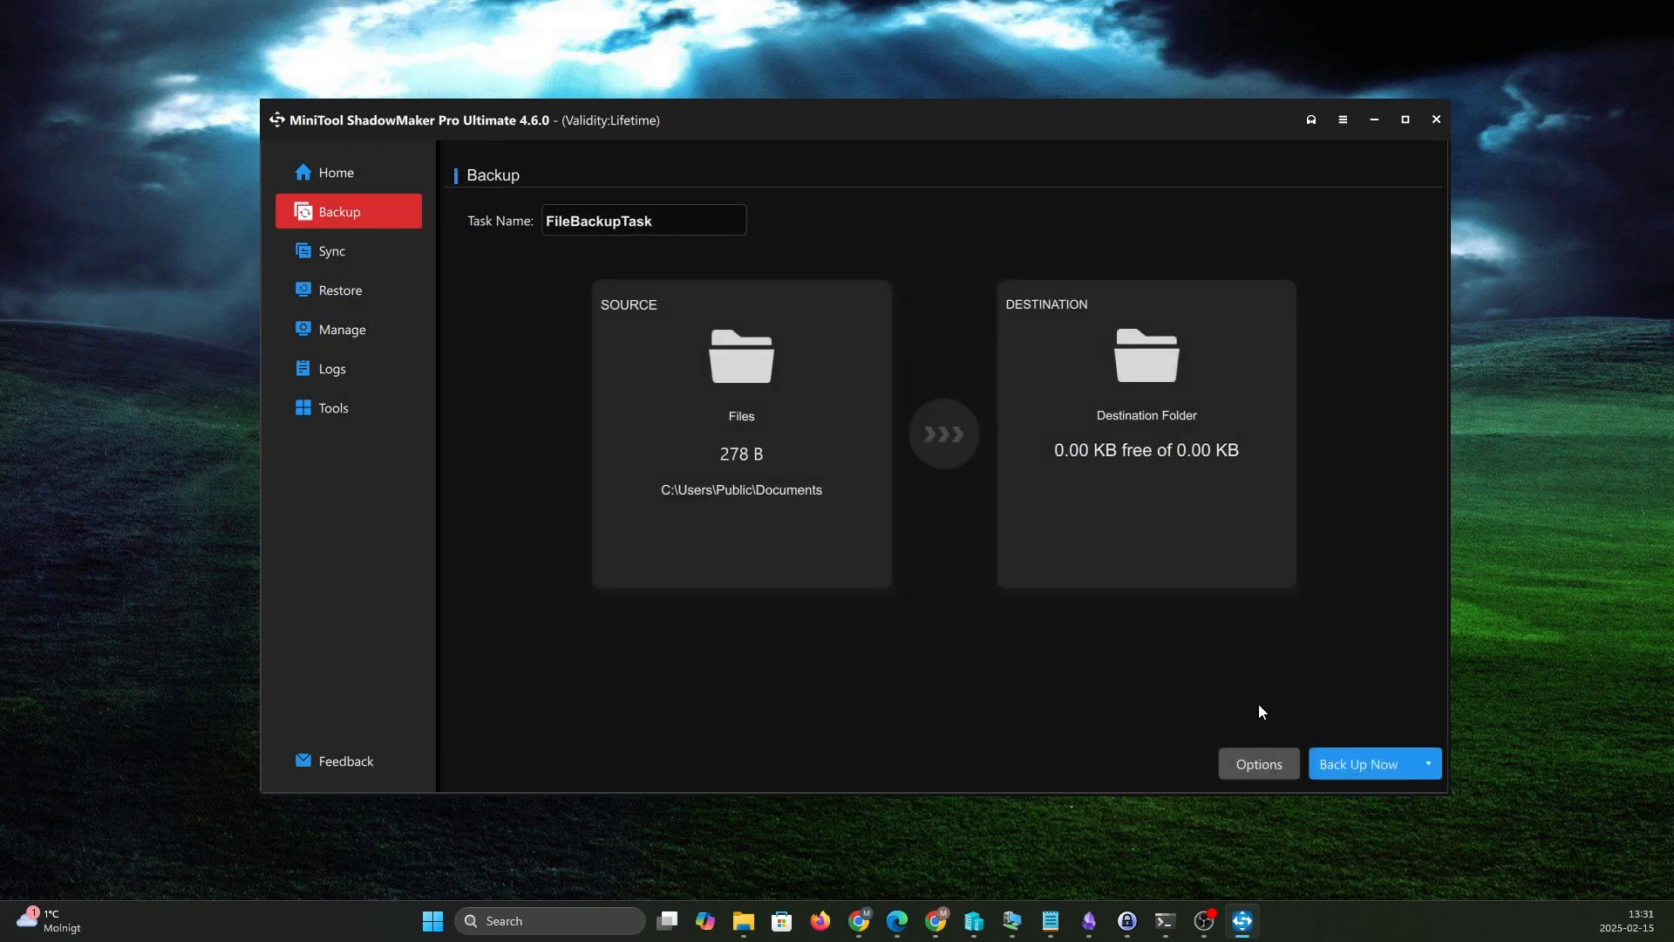
- Enable the daily schedule for the file backup task and accept its settings
left_click(1247, 764)
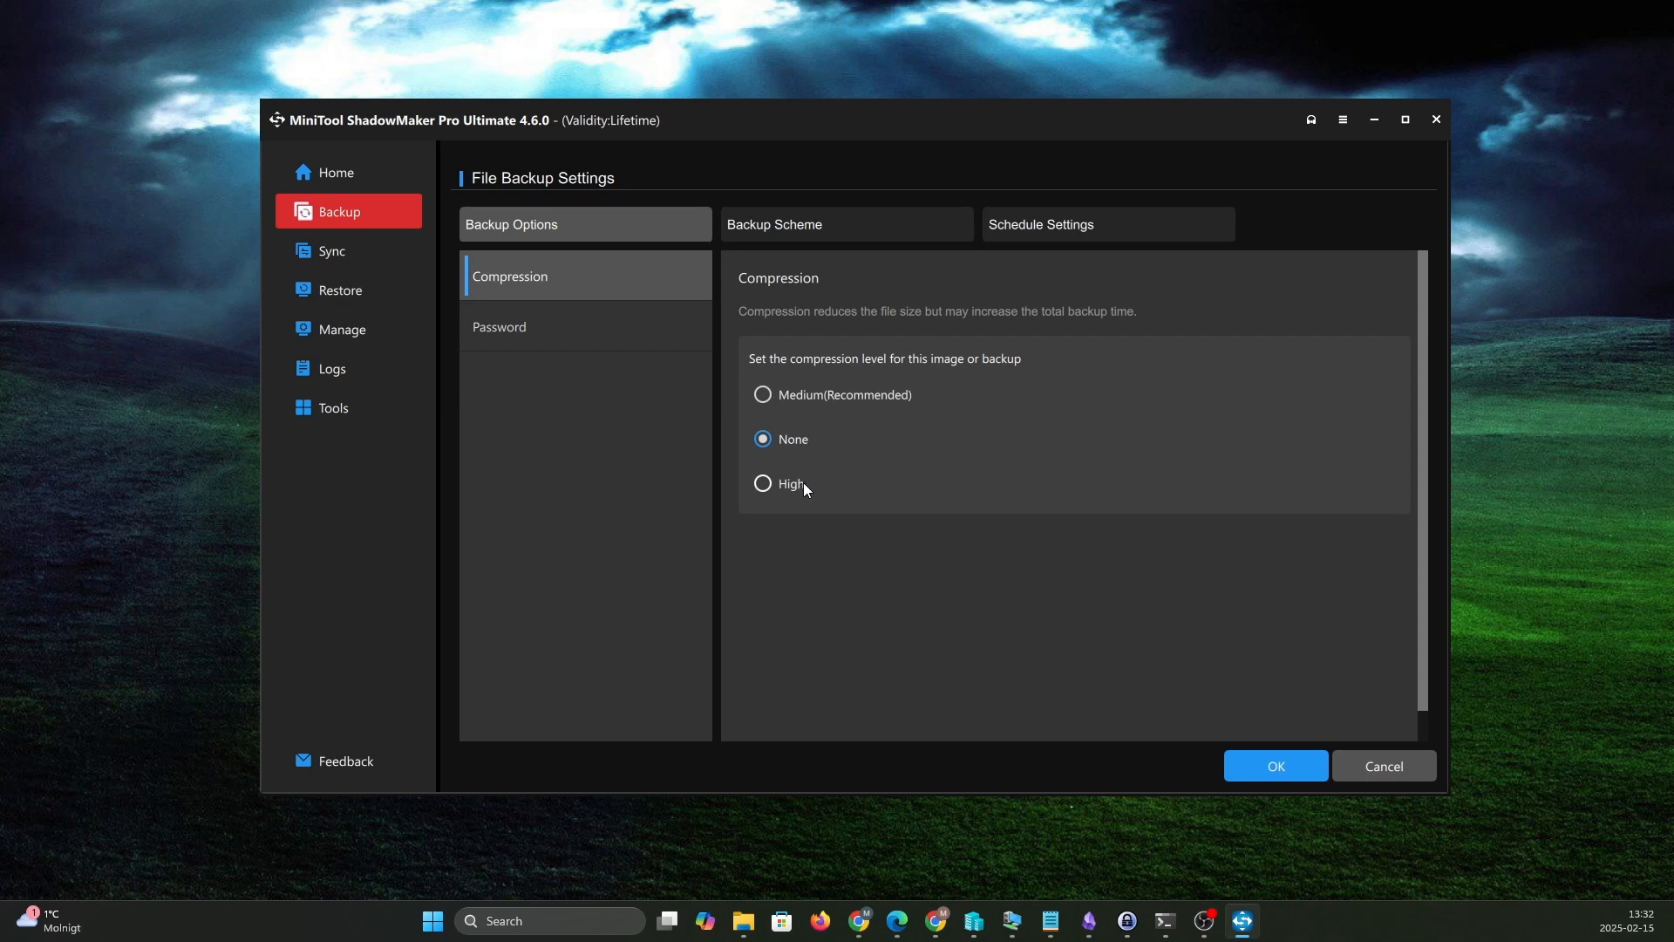
left_click(1145, 231)
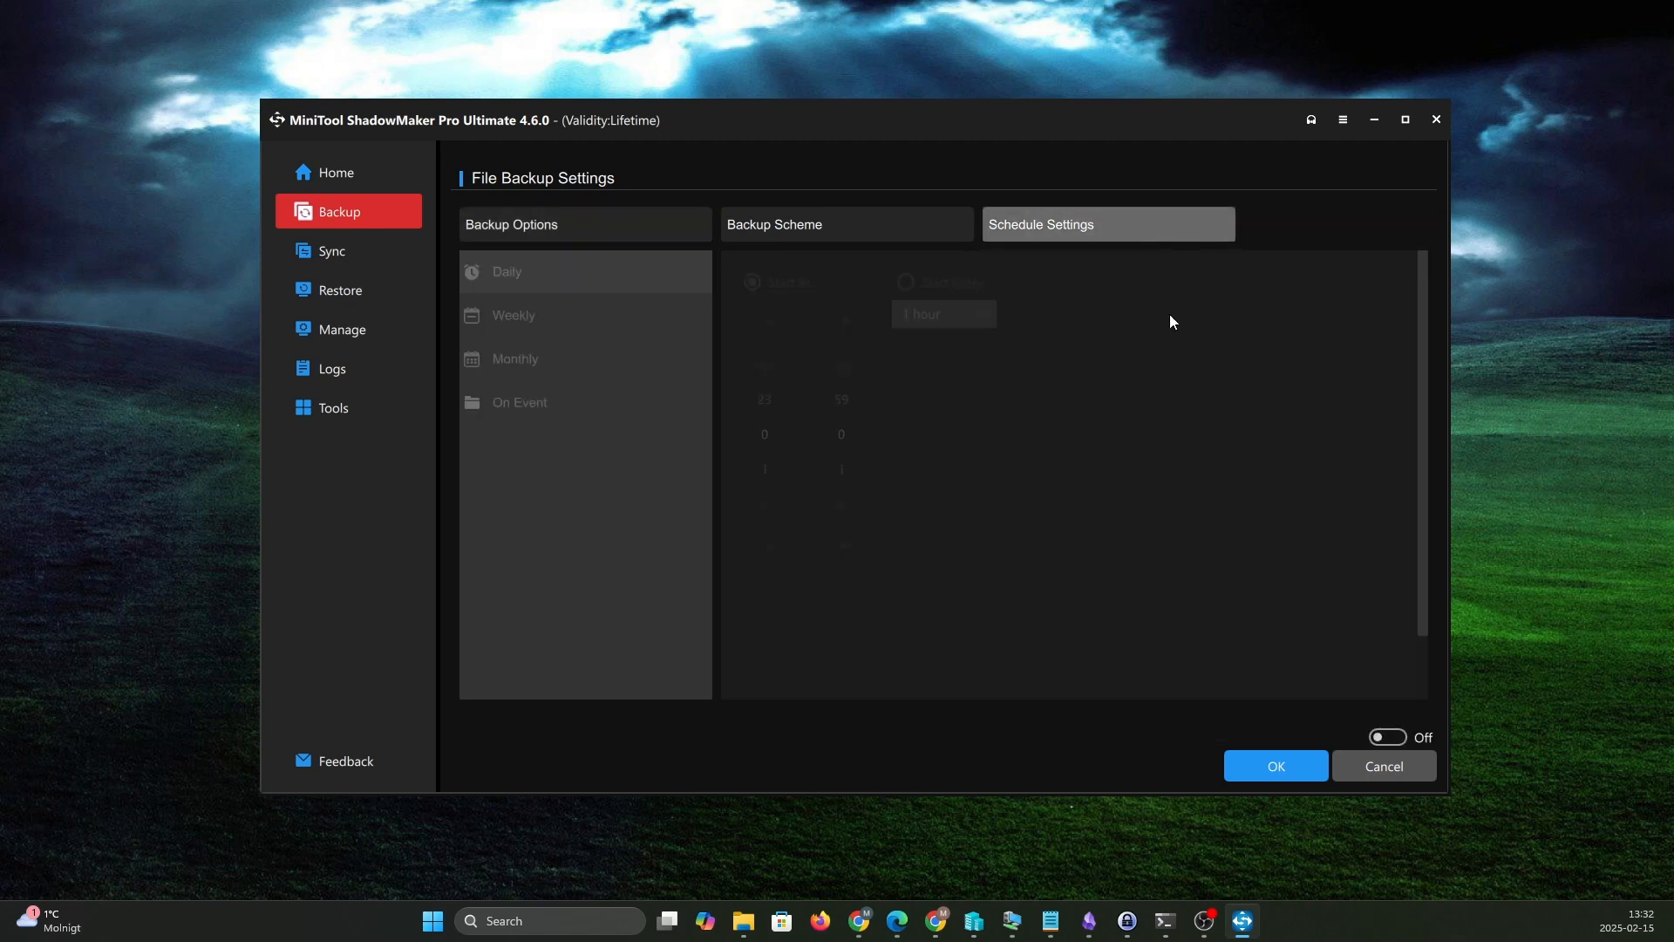
left_click(1386, 737)
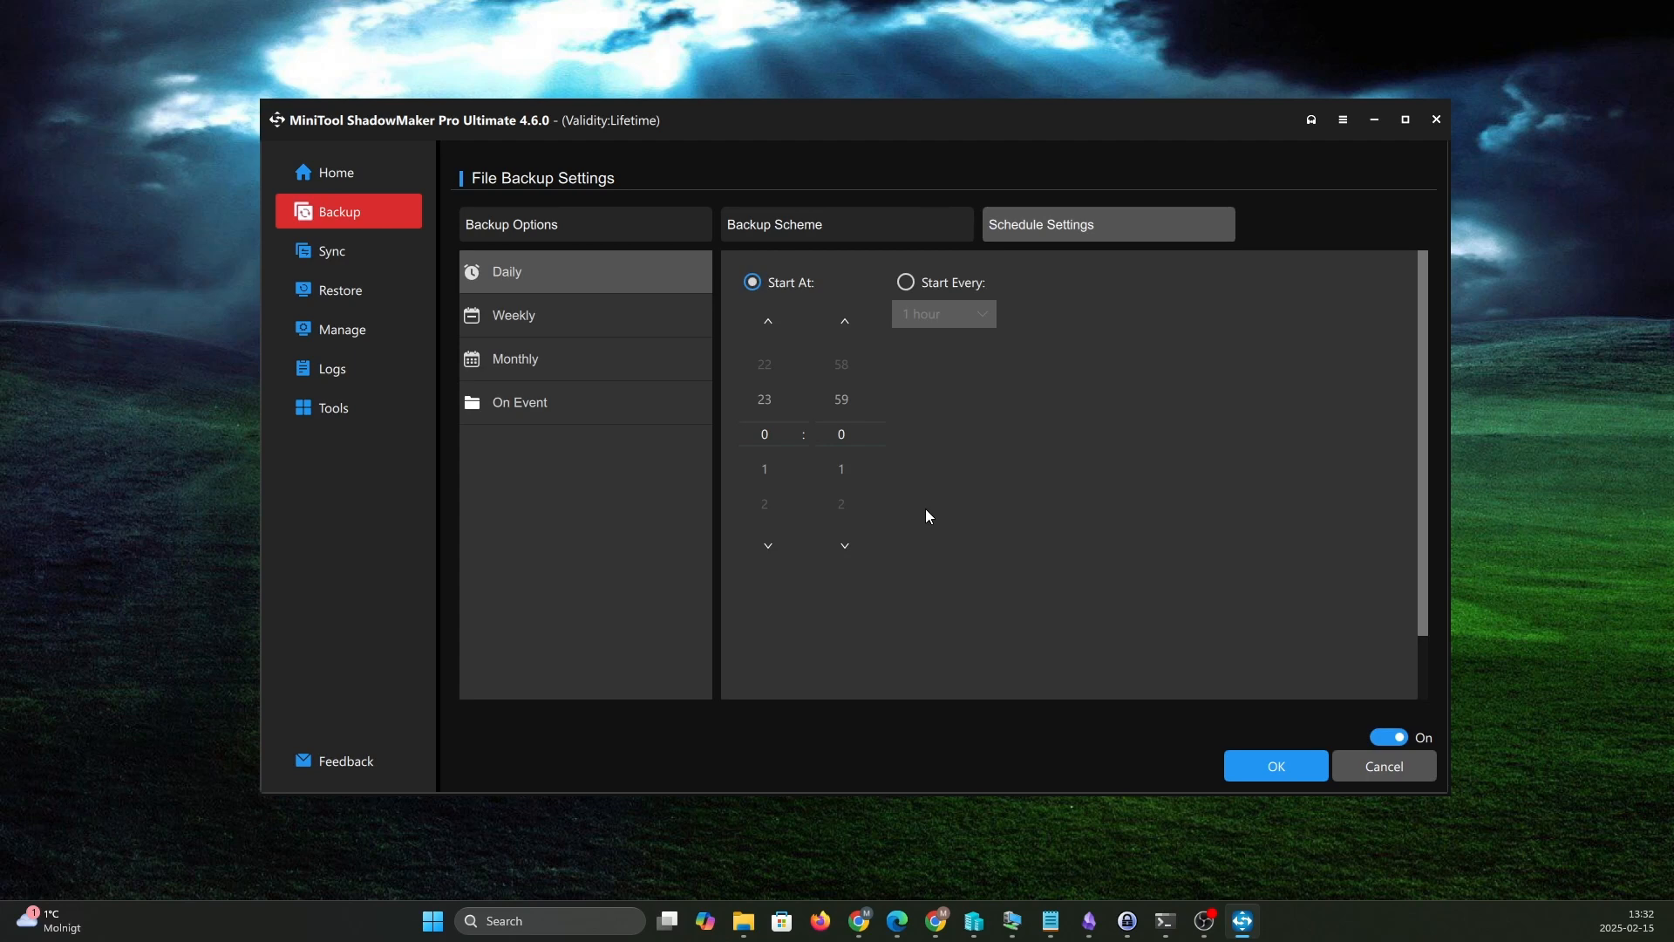
left_click(1289, 771)
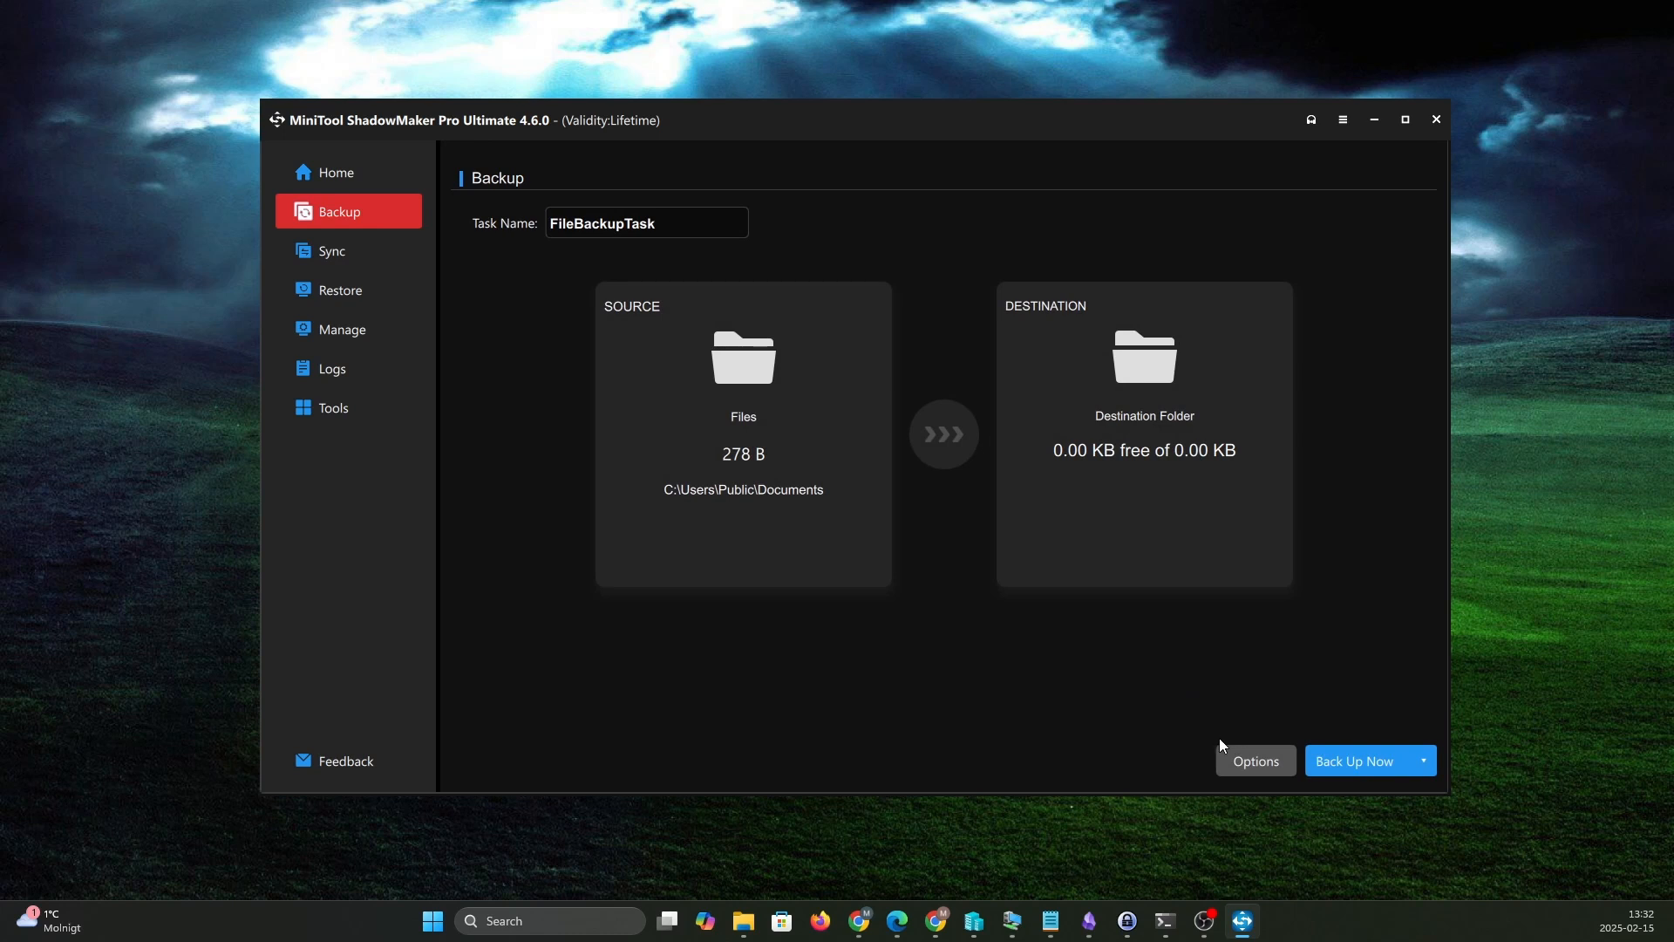
- Browse the C: drive and the public libraries as possible sync sources, leaving without choosing any
left_click(333, 252)
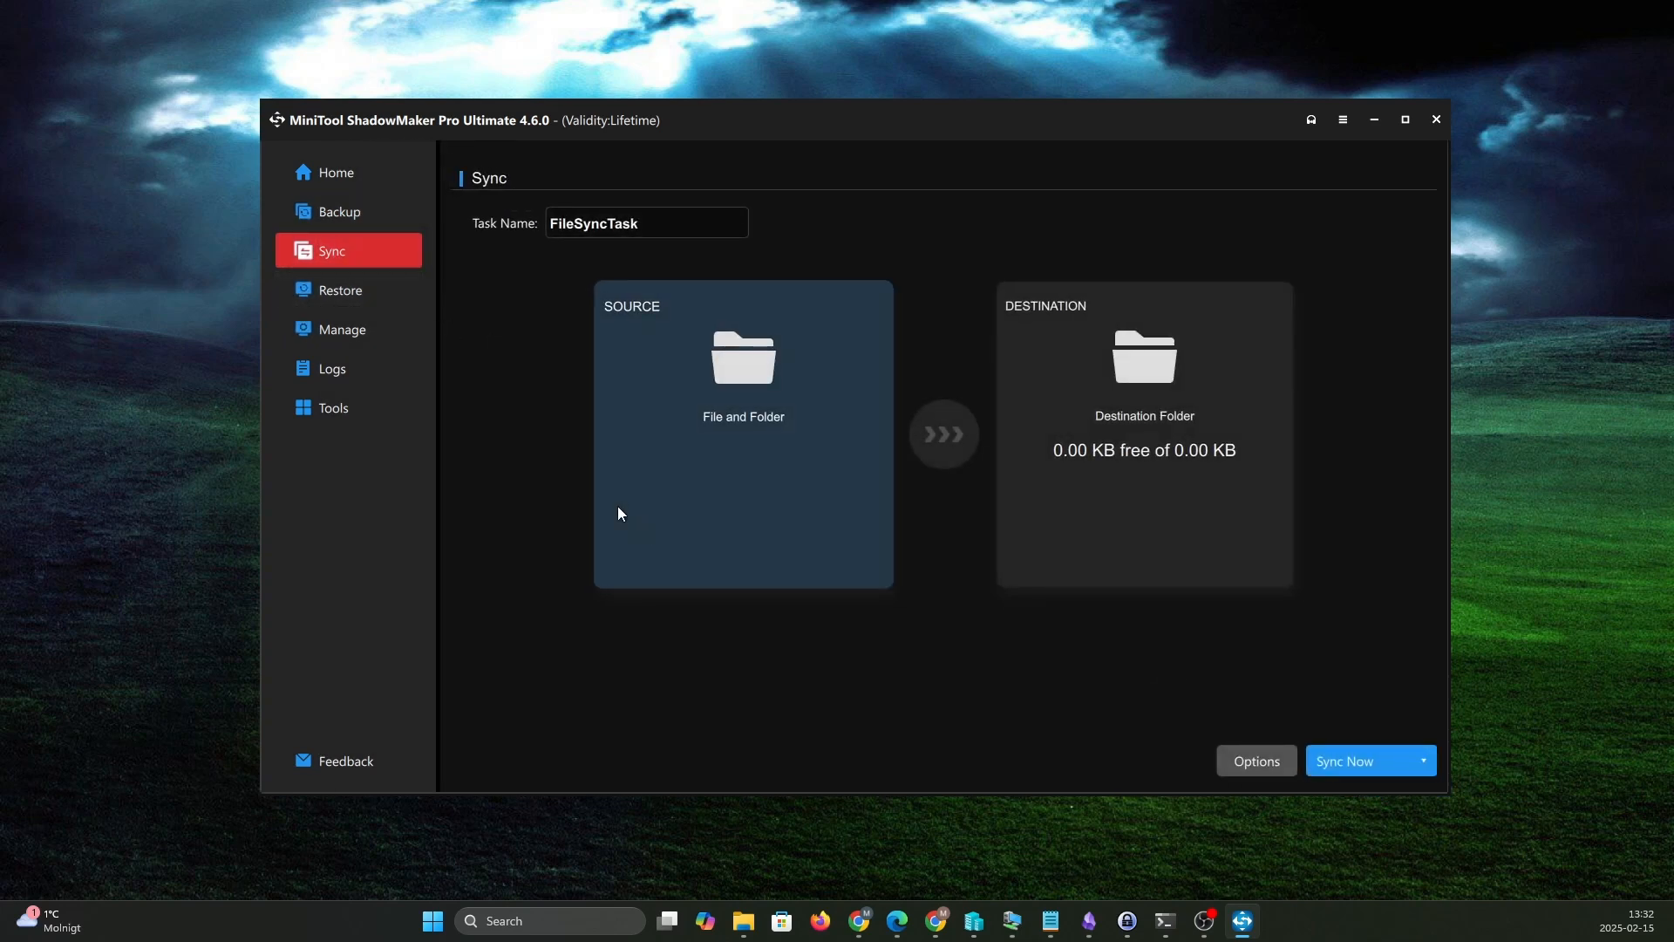
left_click(737, 425)
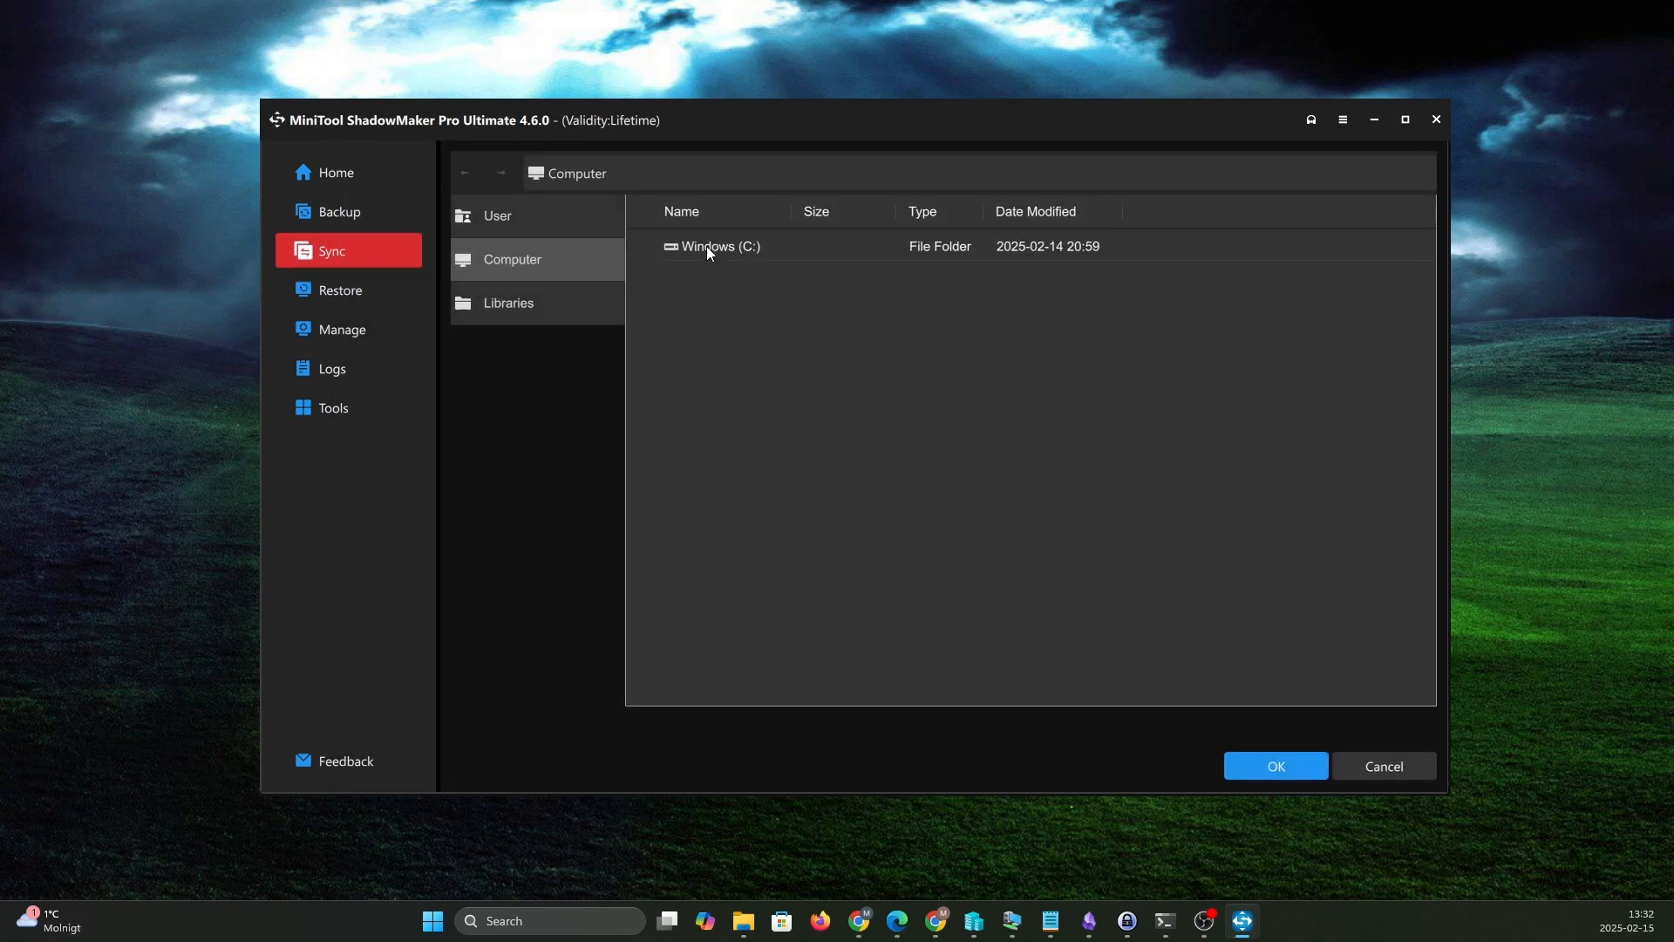
double_click(707, 246)
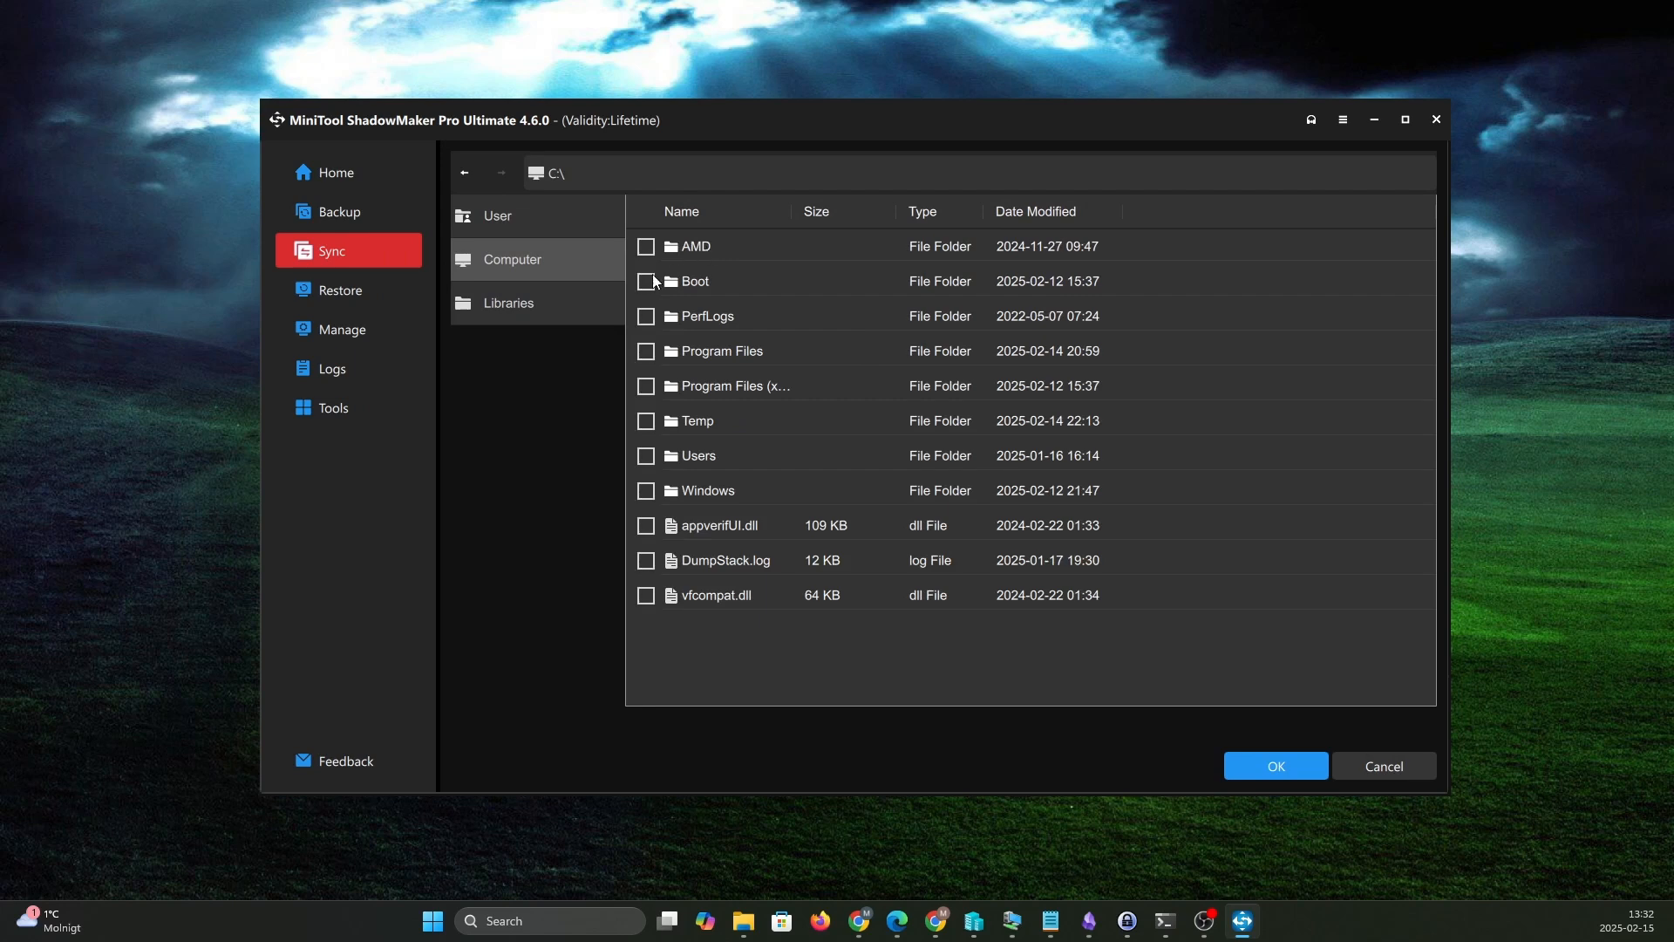
left_click(525, 305)
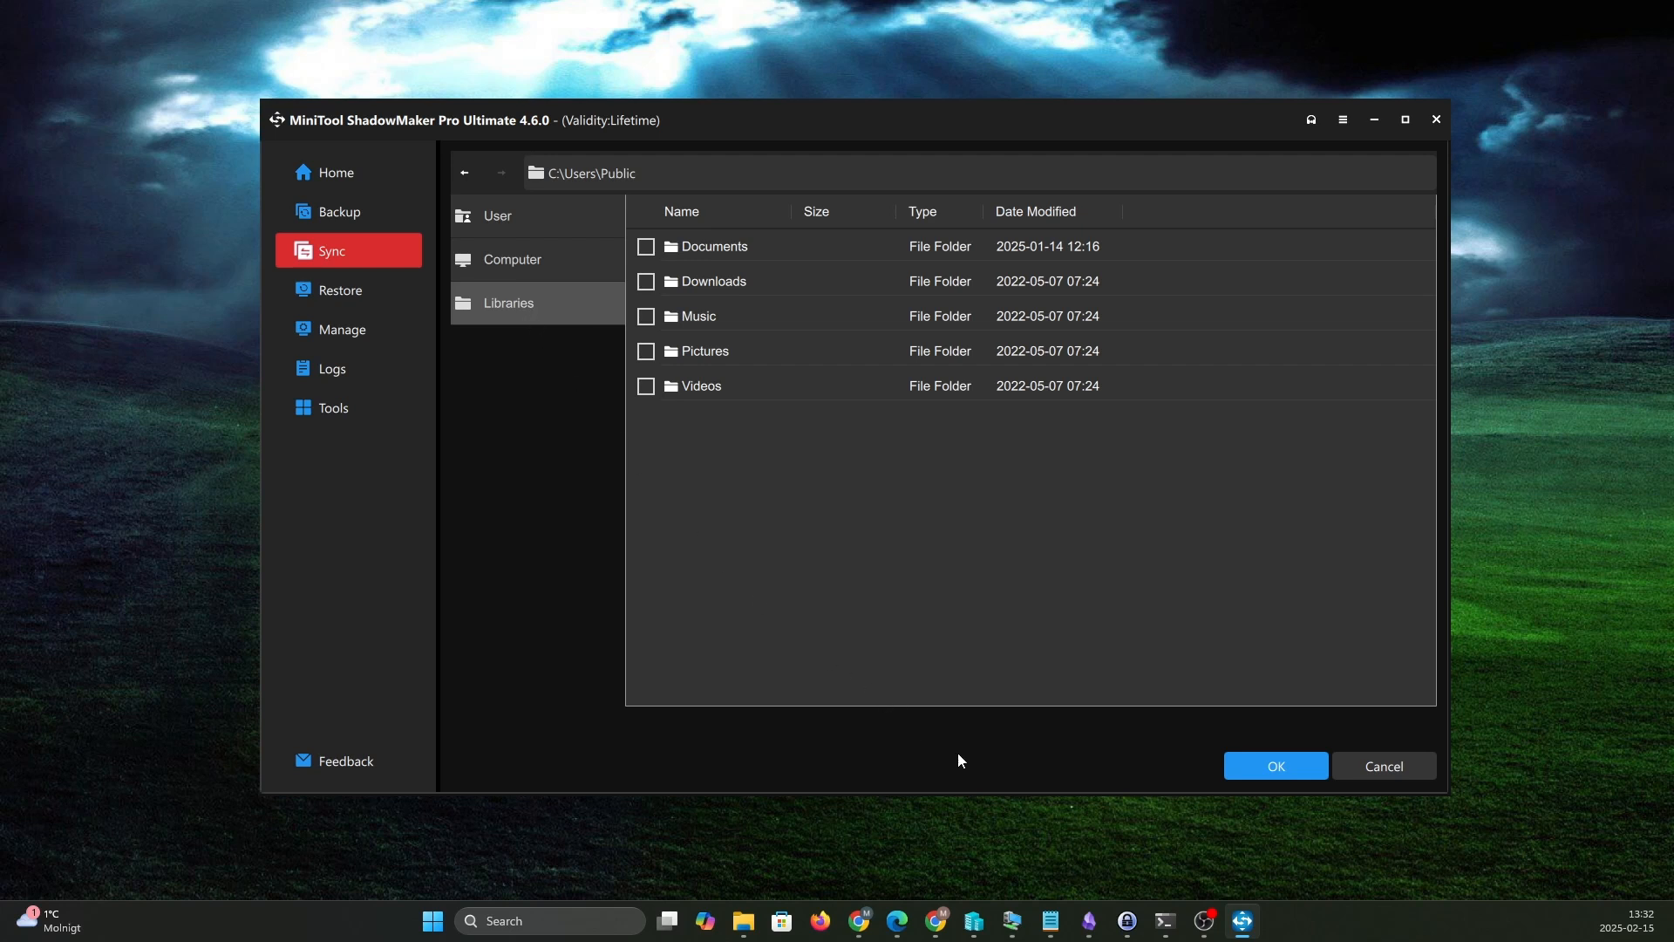
left_click(1378, 773)
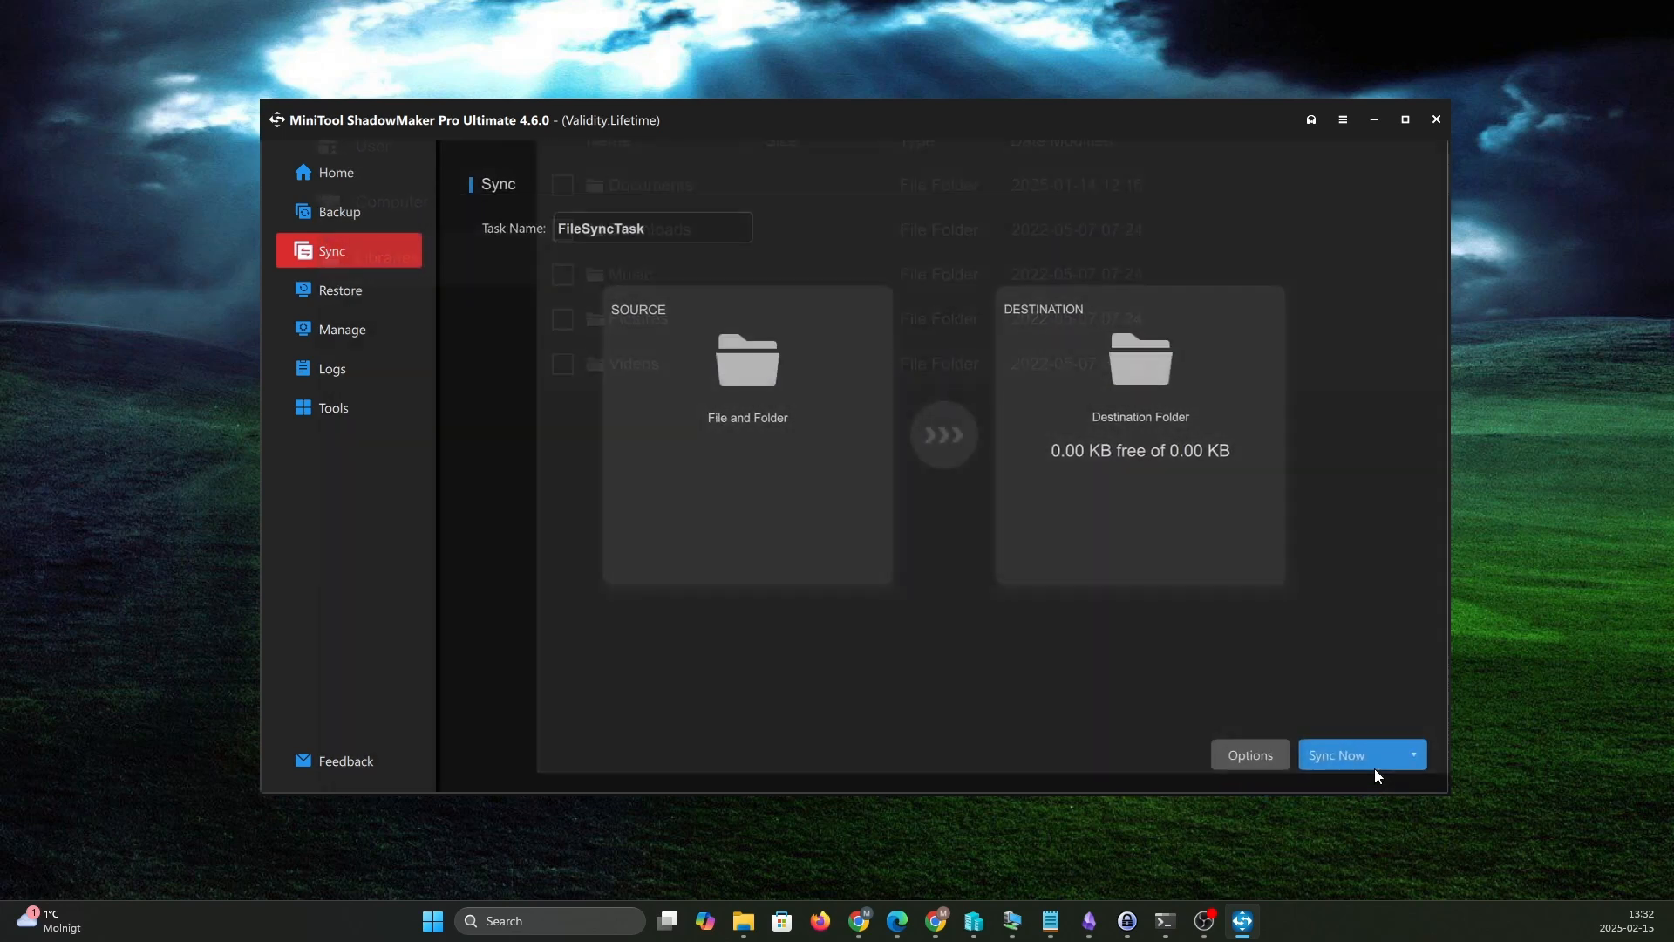
- Review the sync task's comparison criteria and schedule options, leaving without saving them
left_click(1261, 758)
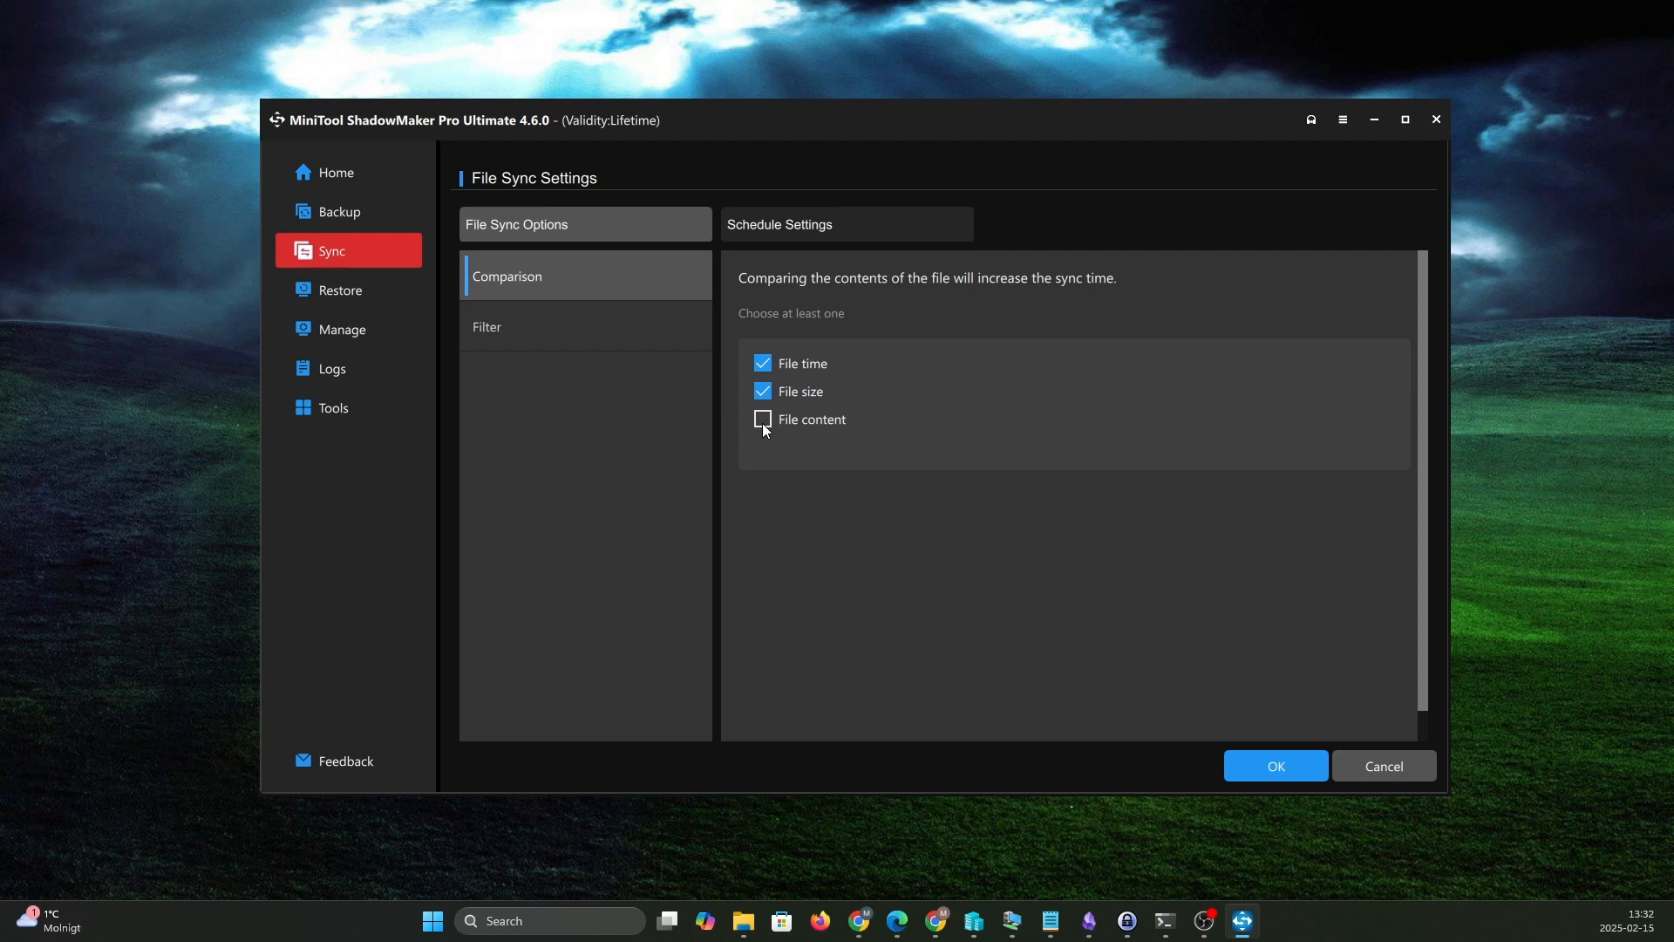
left_click(912, 229)
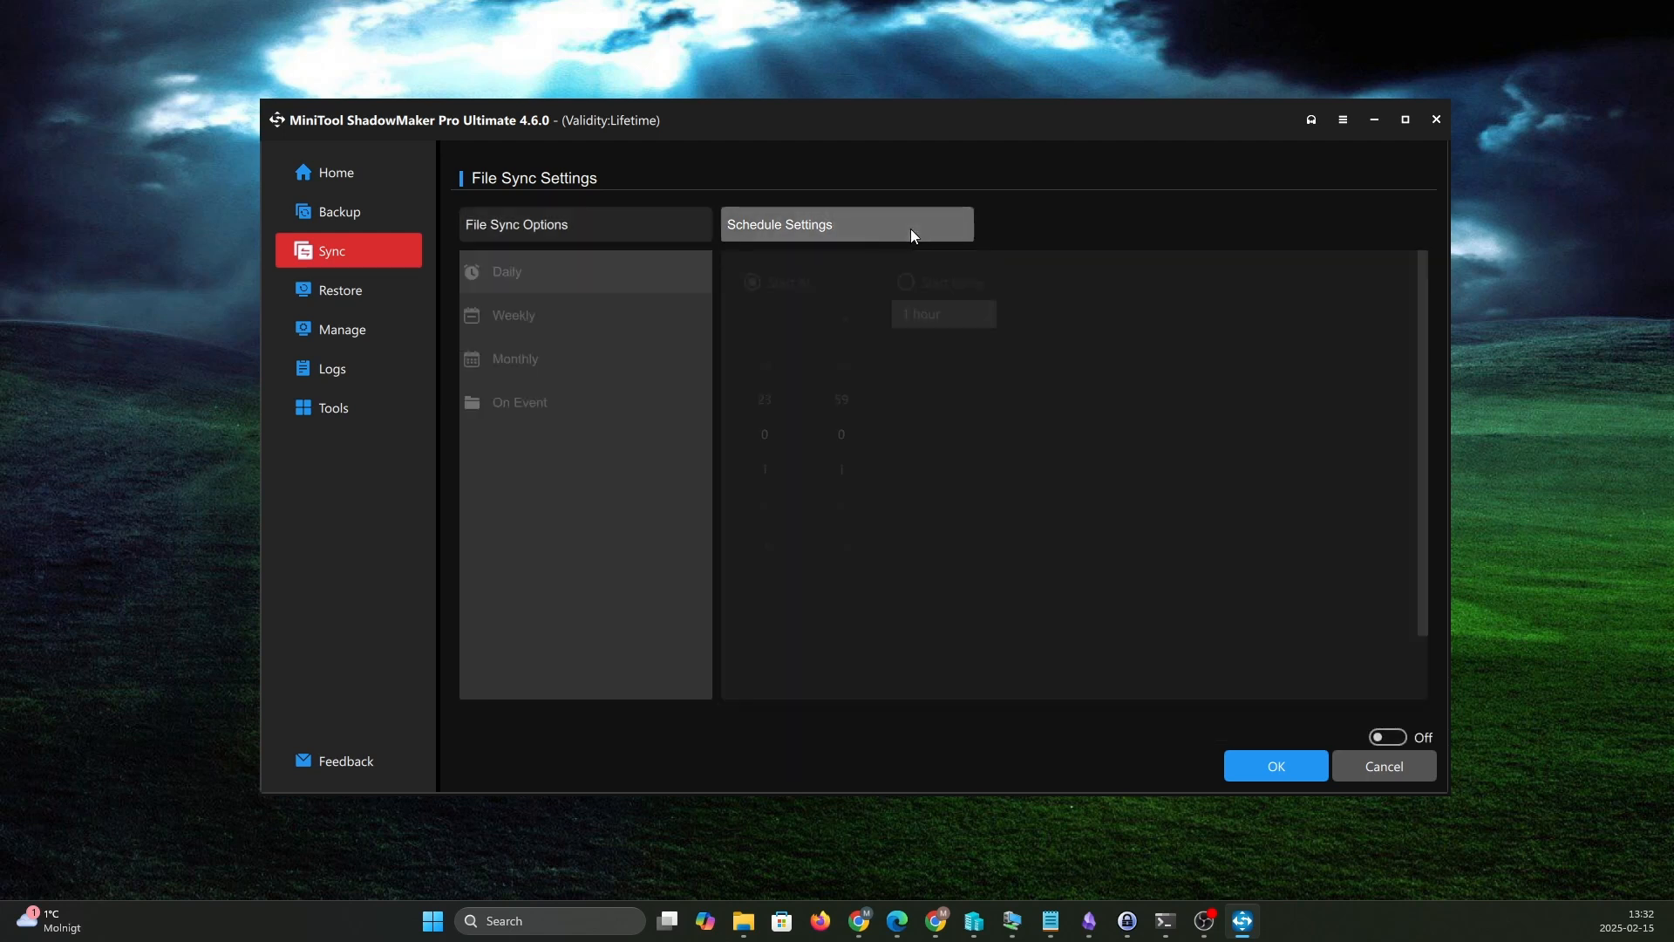
left_click(1389, 739)
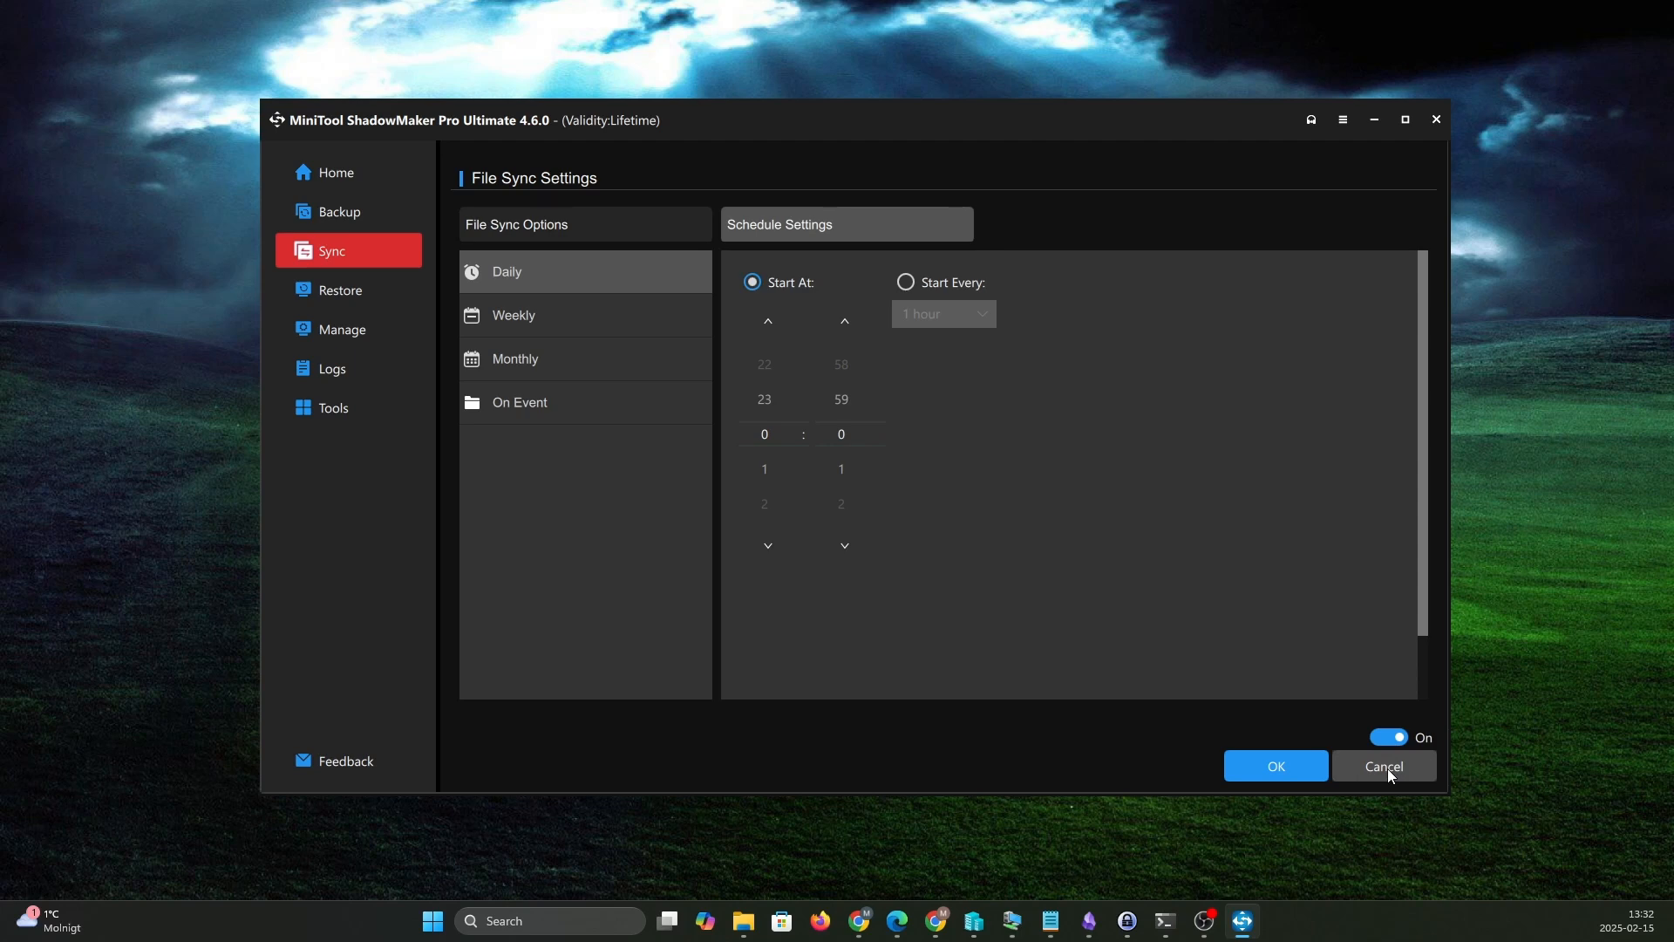
left_click(1388, 767)
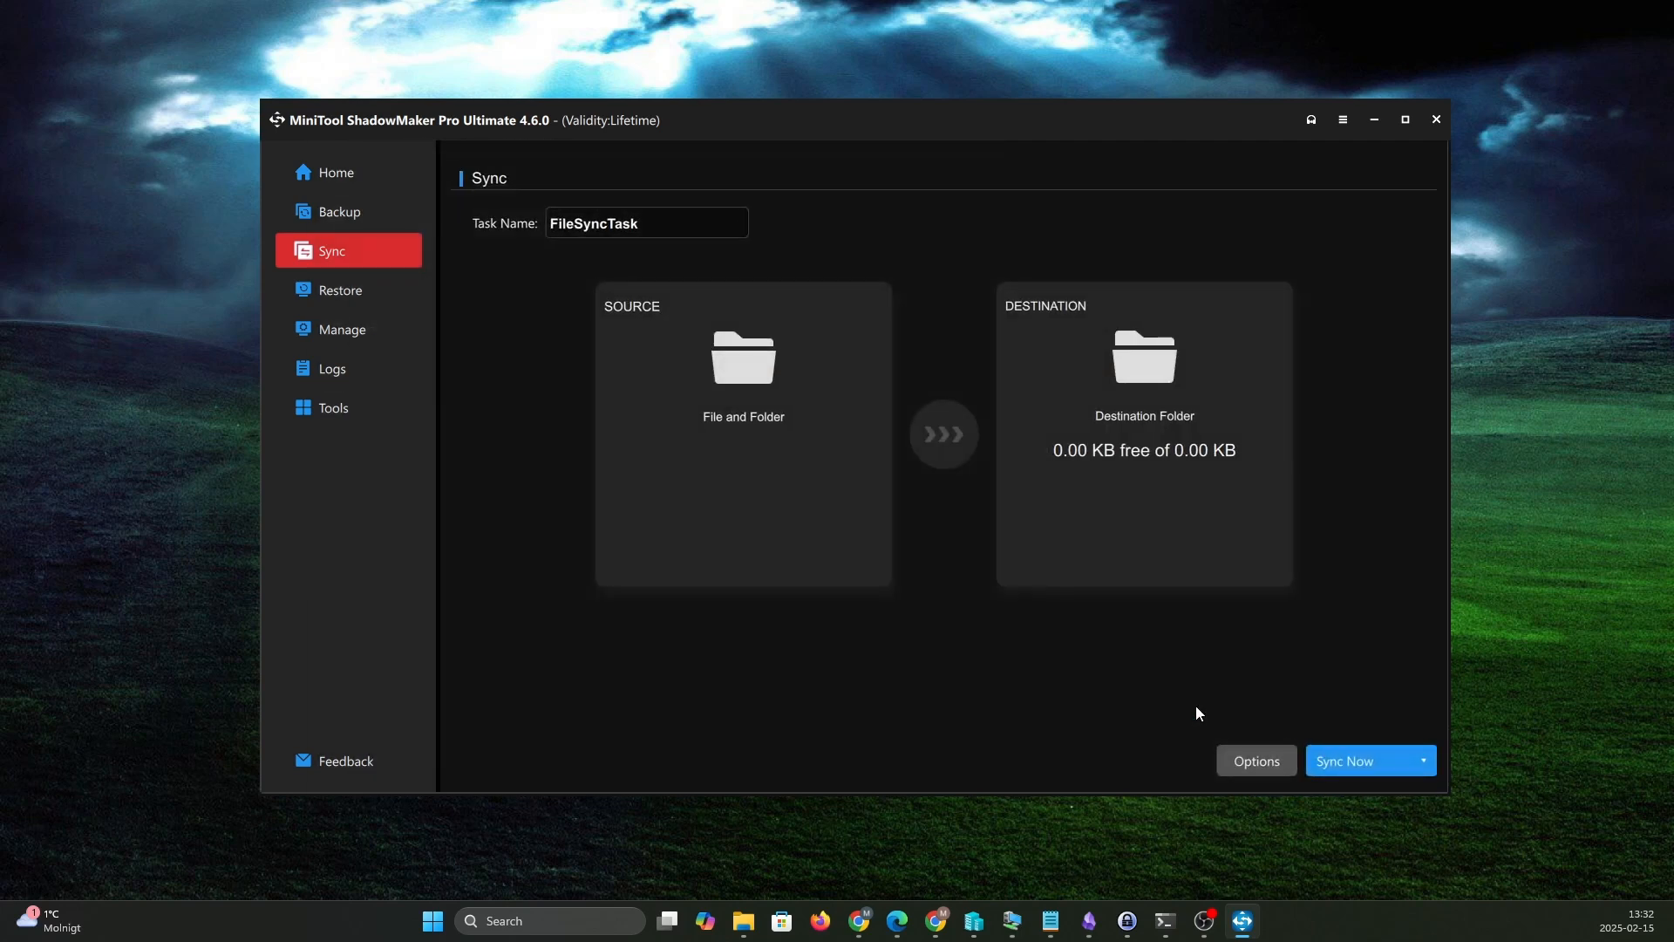
- Enable the incremental backup scheme for the existing FileBackupTask, retaining the latest 3 versions of the backup image
left_click(331, 289)
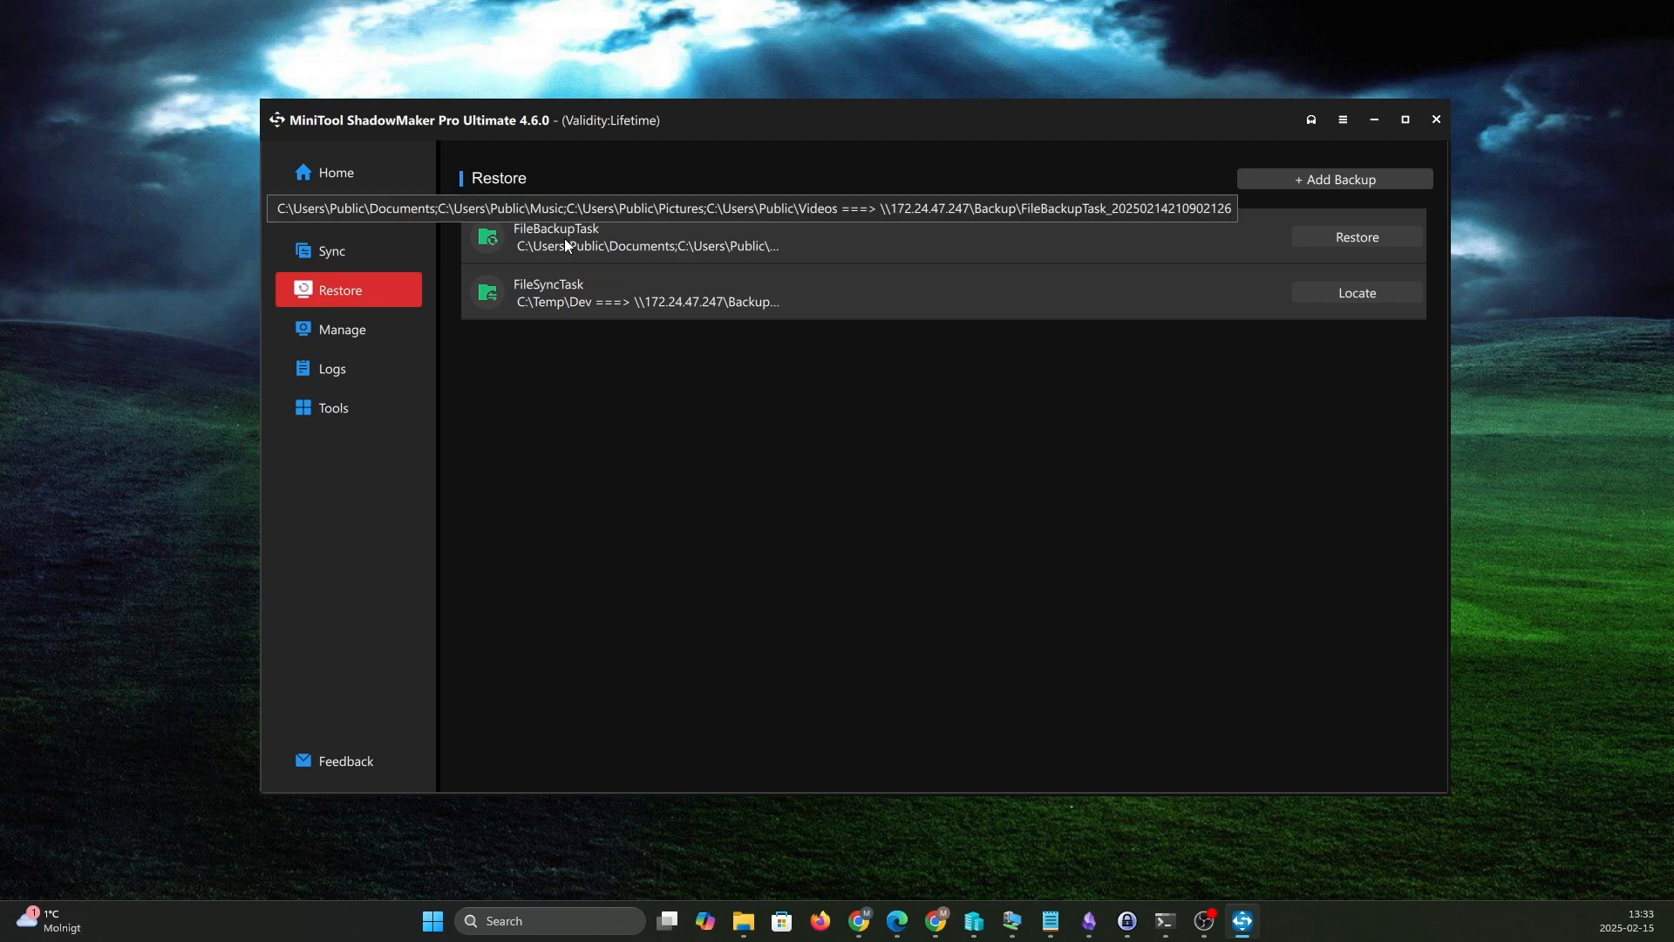
left_click(357, 337)
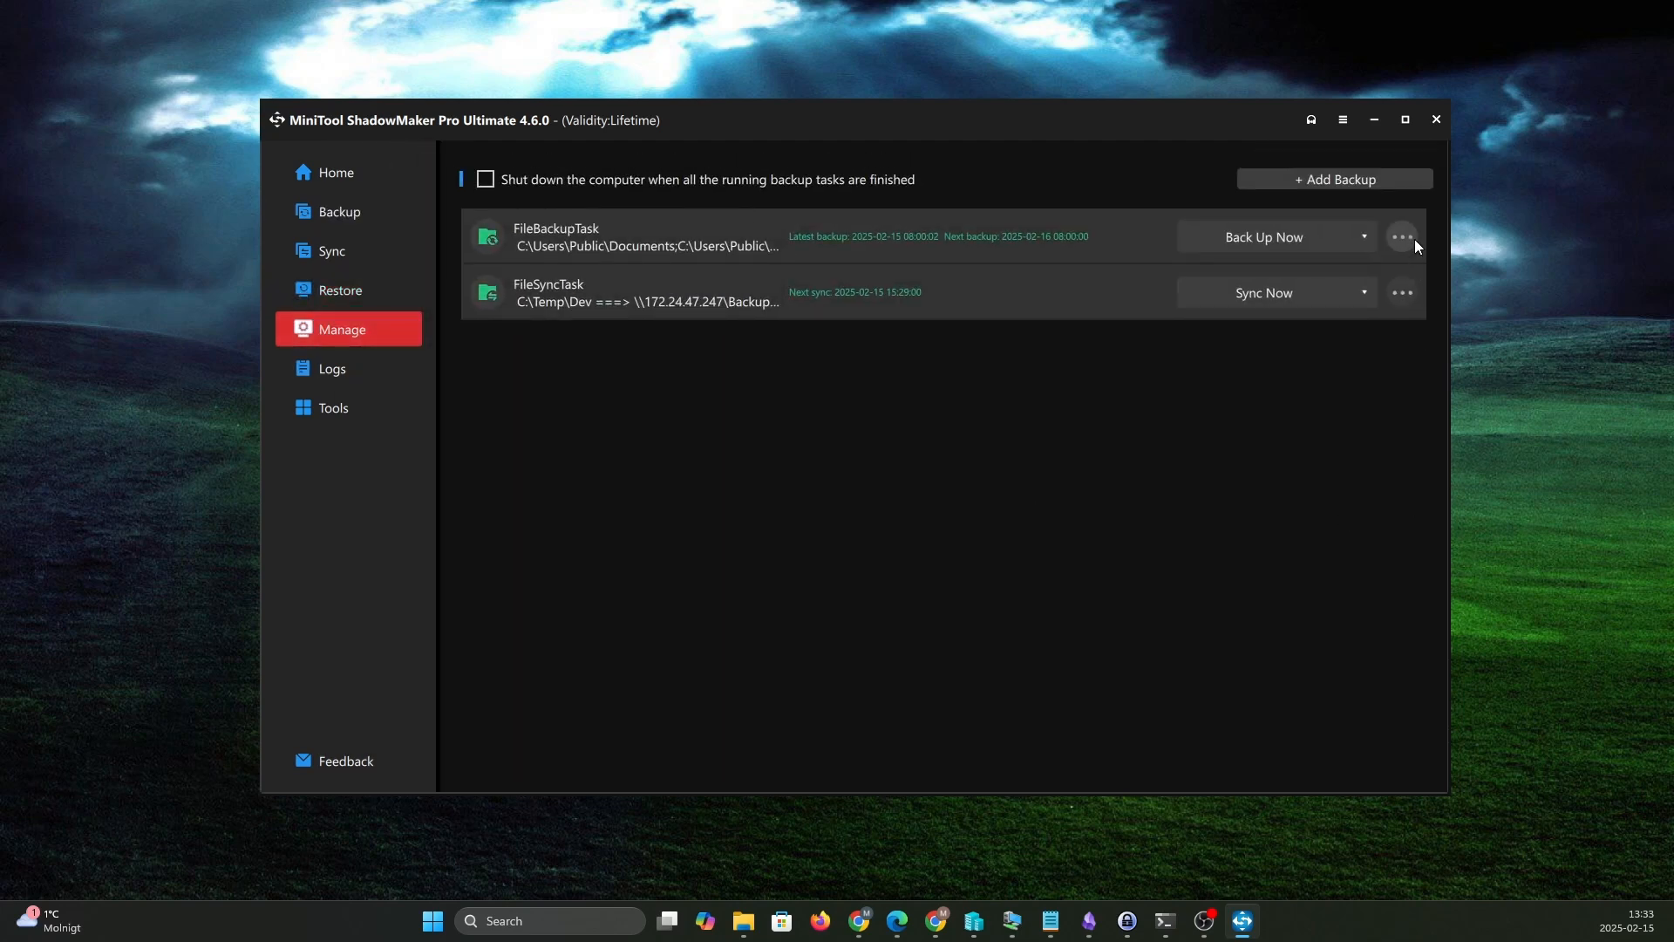
left_click(1407, 235)
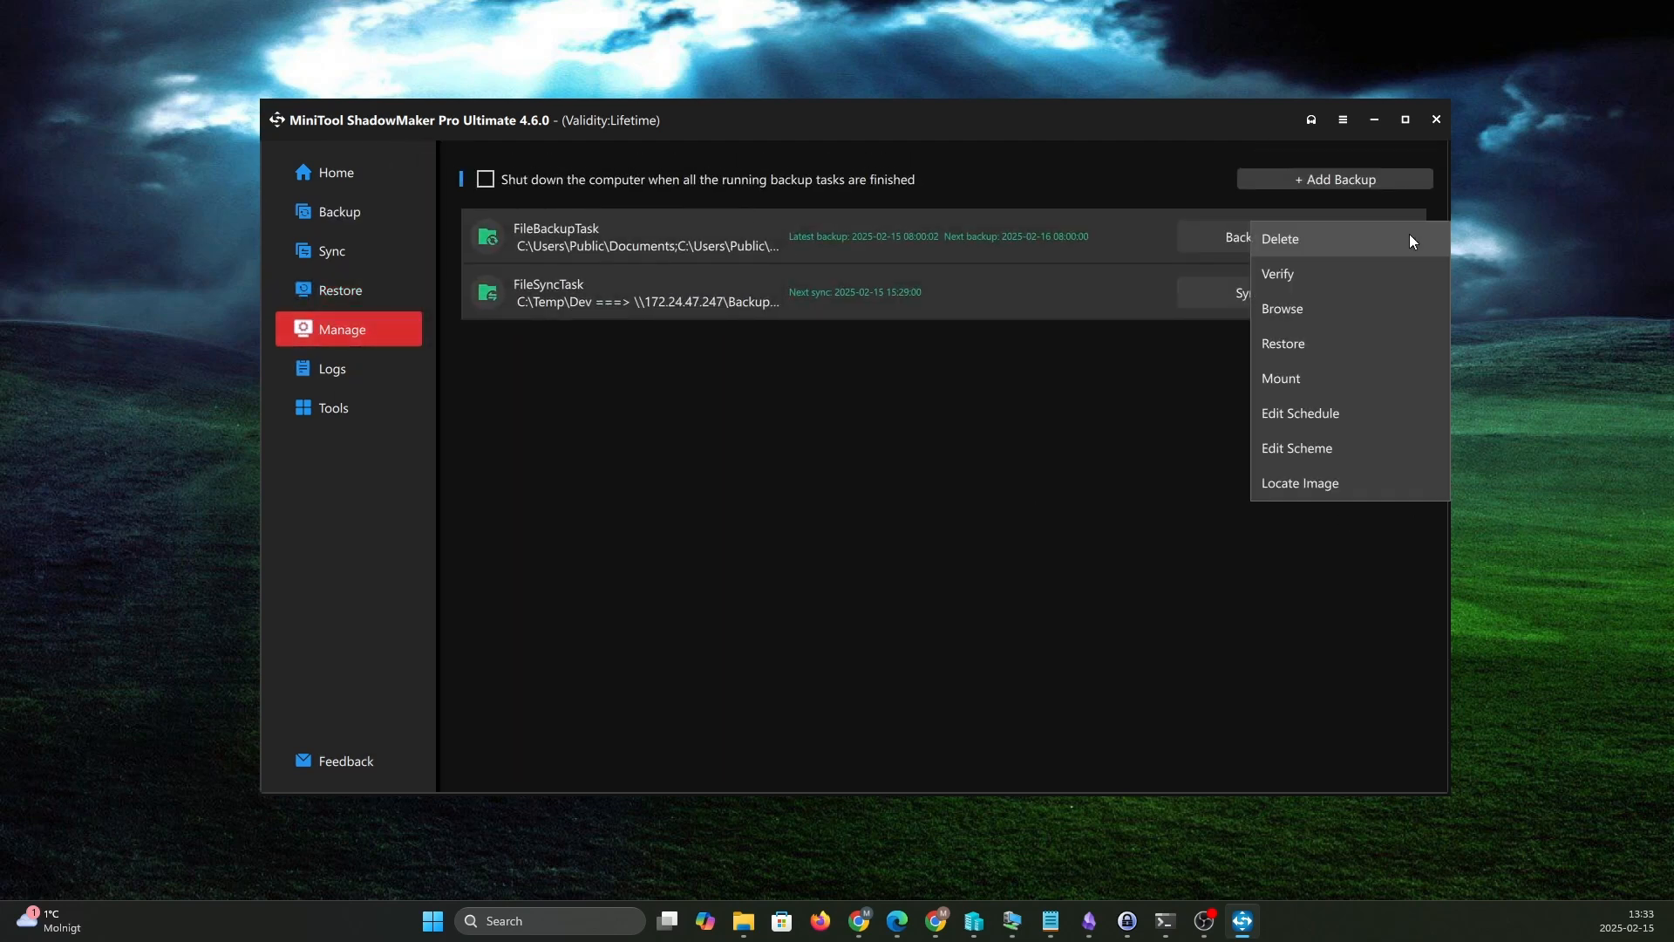
left_click(1305, 447)
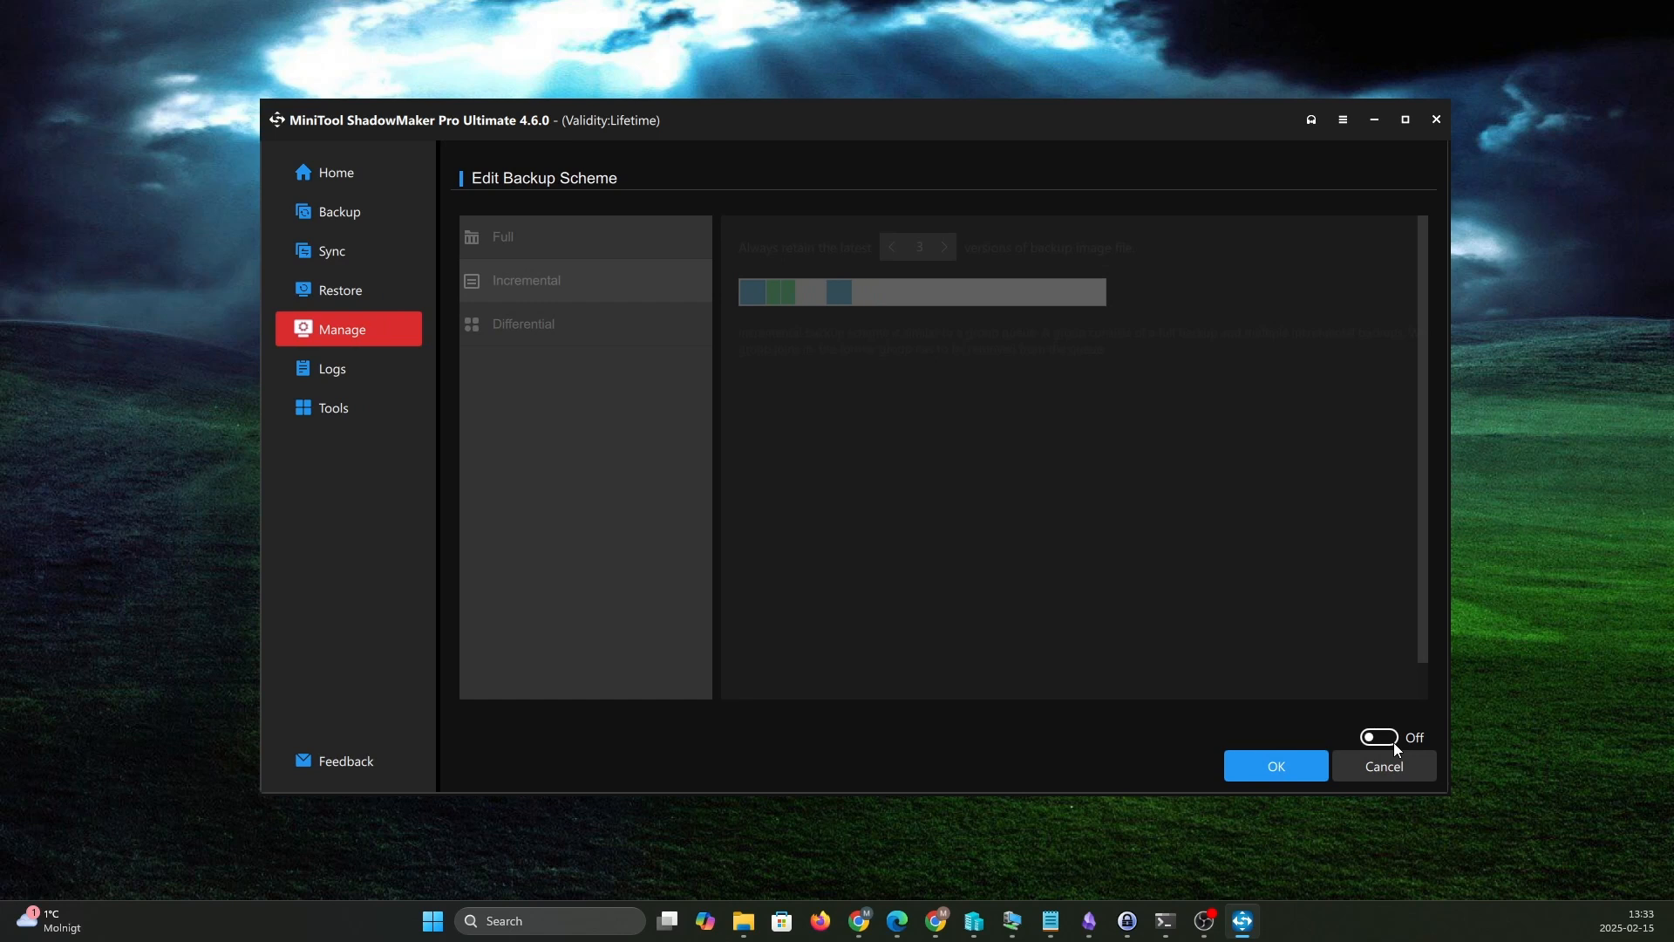
left_click(1392, 739)
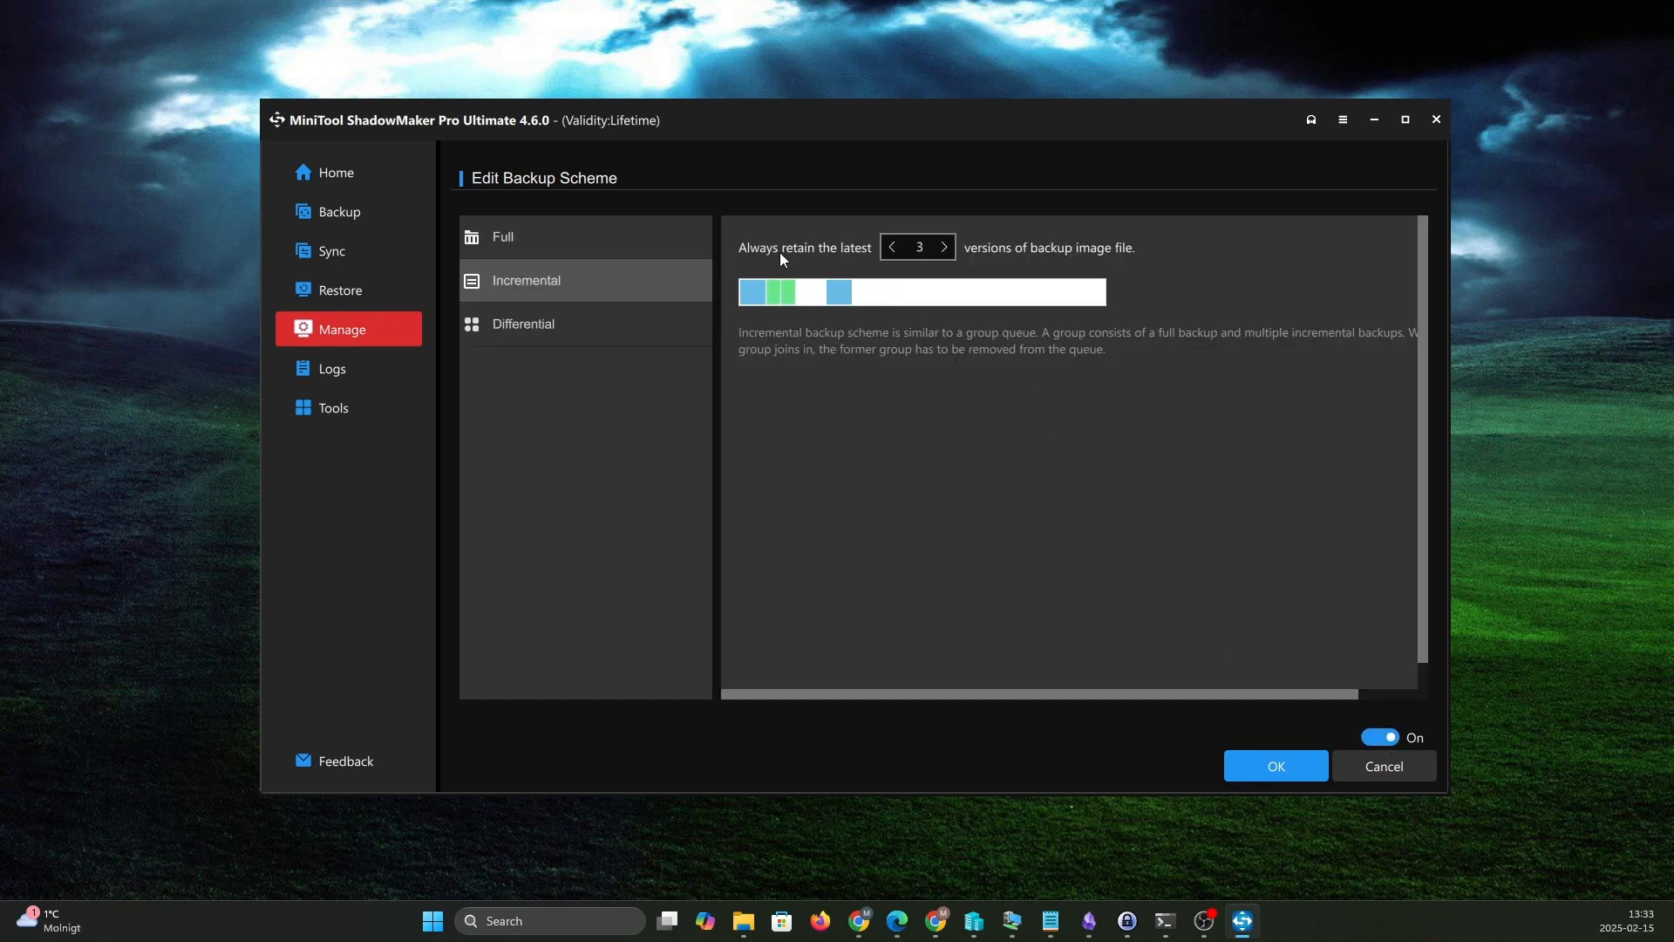
left_click(1284, 767)
left_click(909, 484)
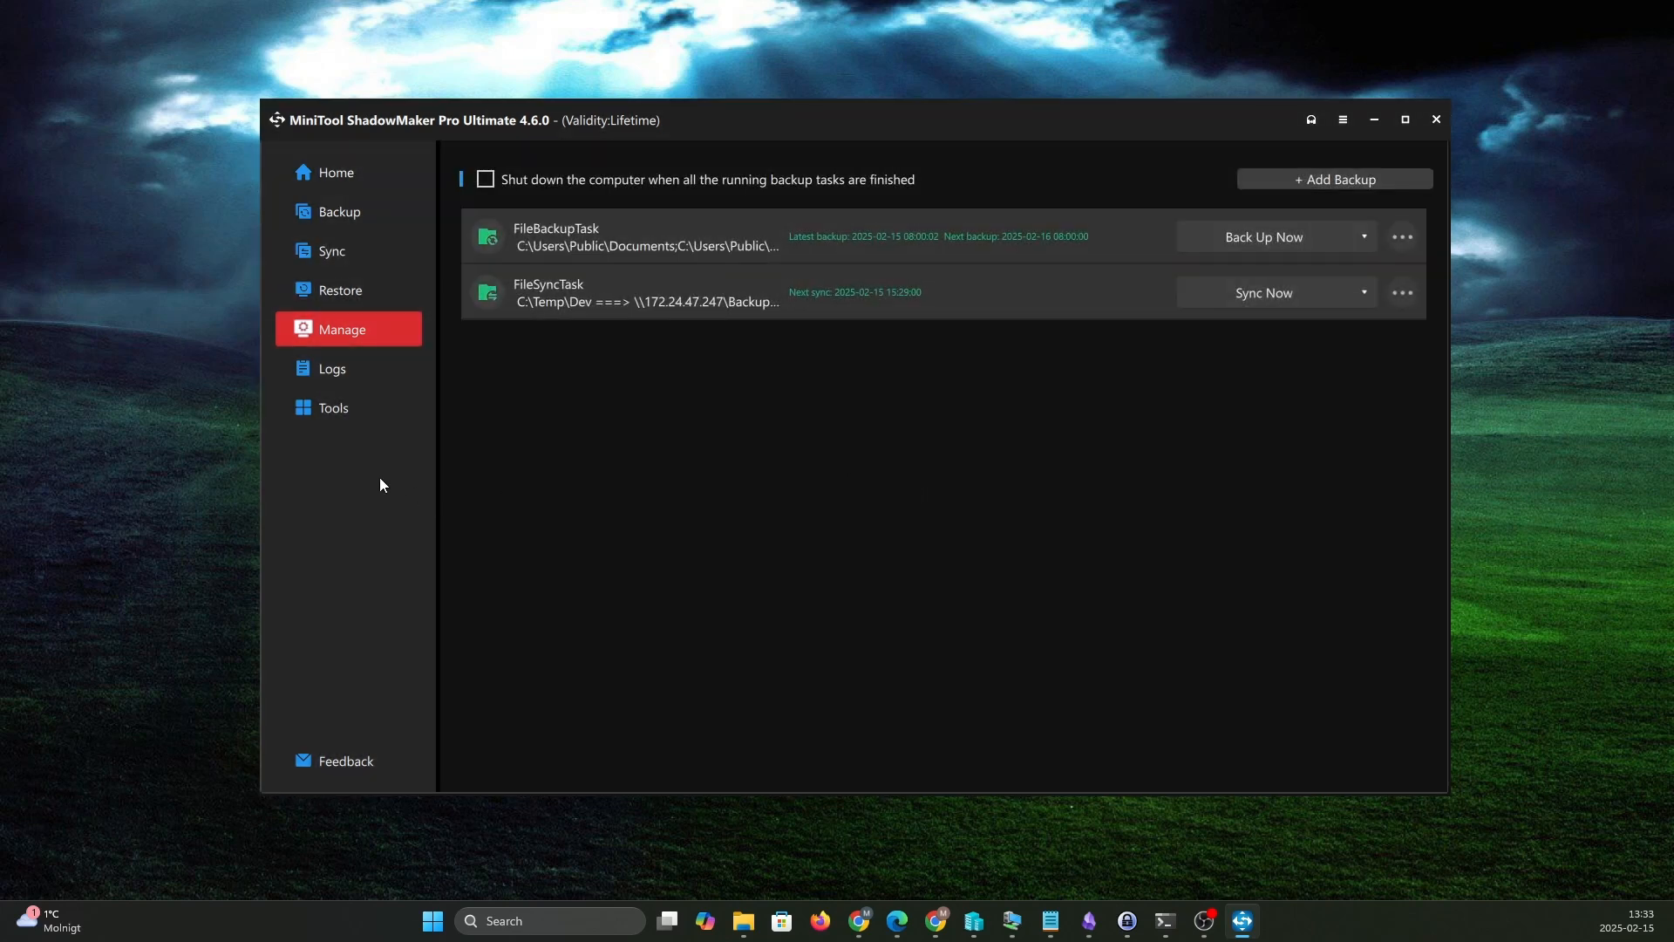
- Search the last 24 hours of task logs by result for "Fail"
left_click(330, 369)
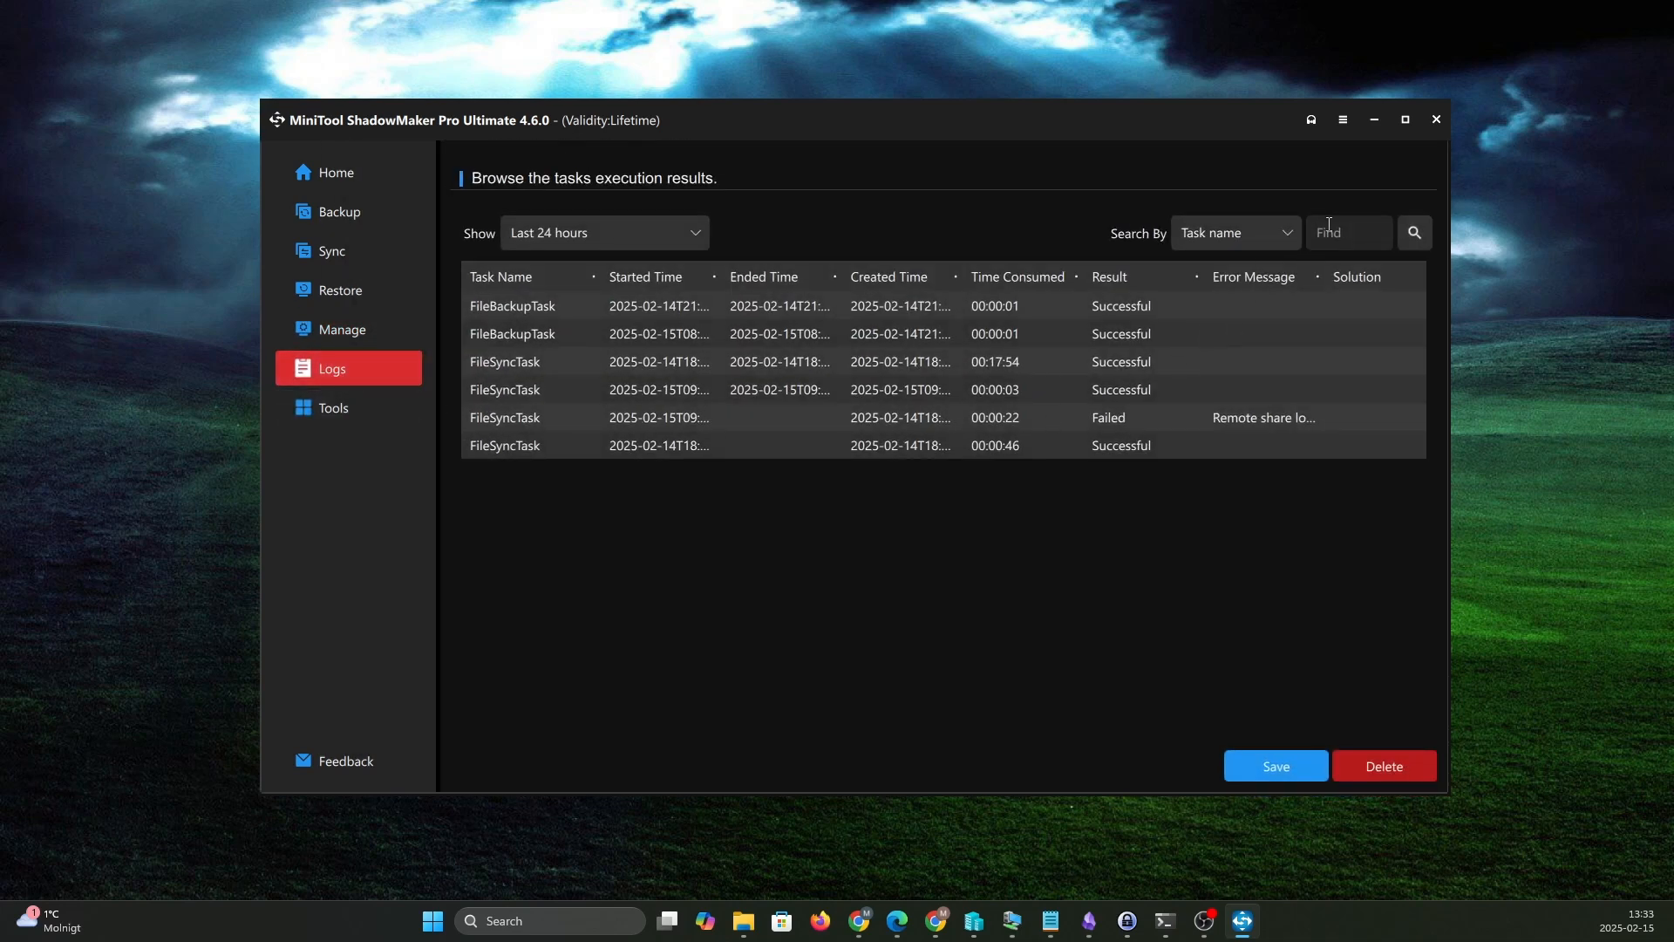
left_click(1290, 234)
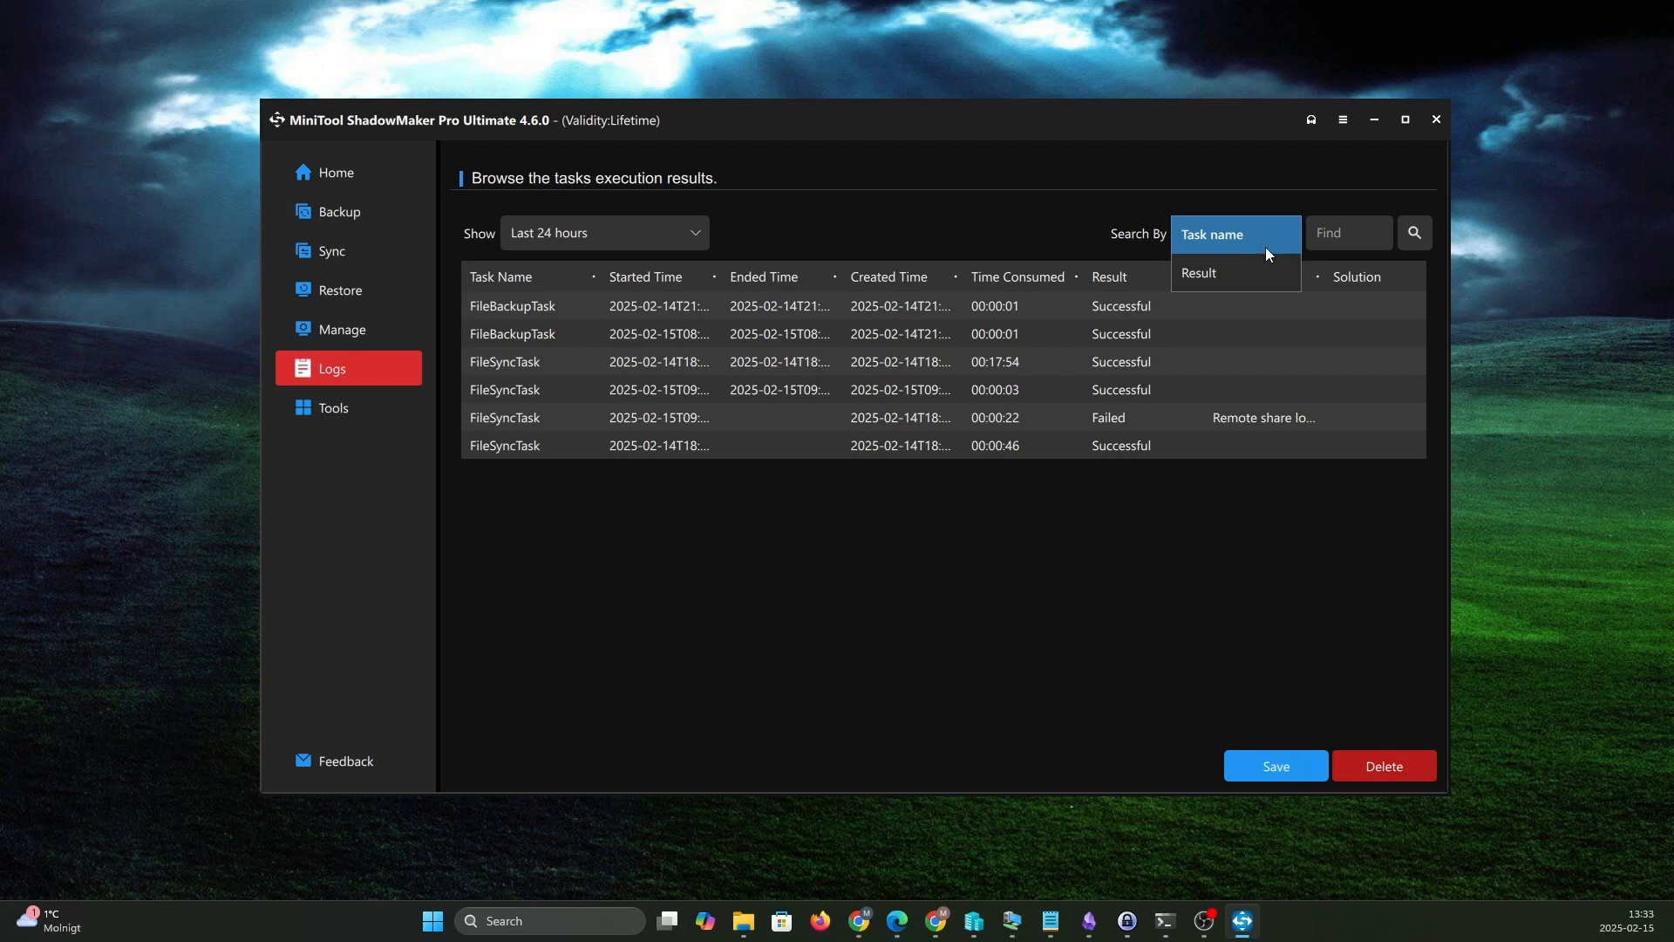
left_click(1226, 266)
left_click(1326, 234)
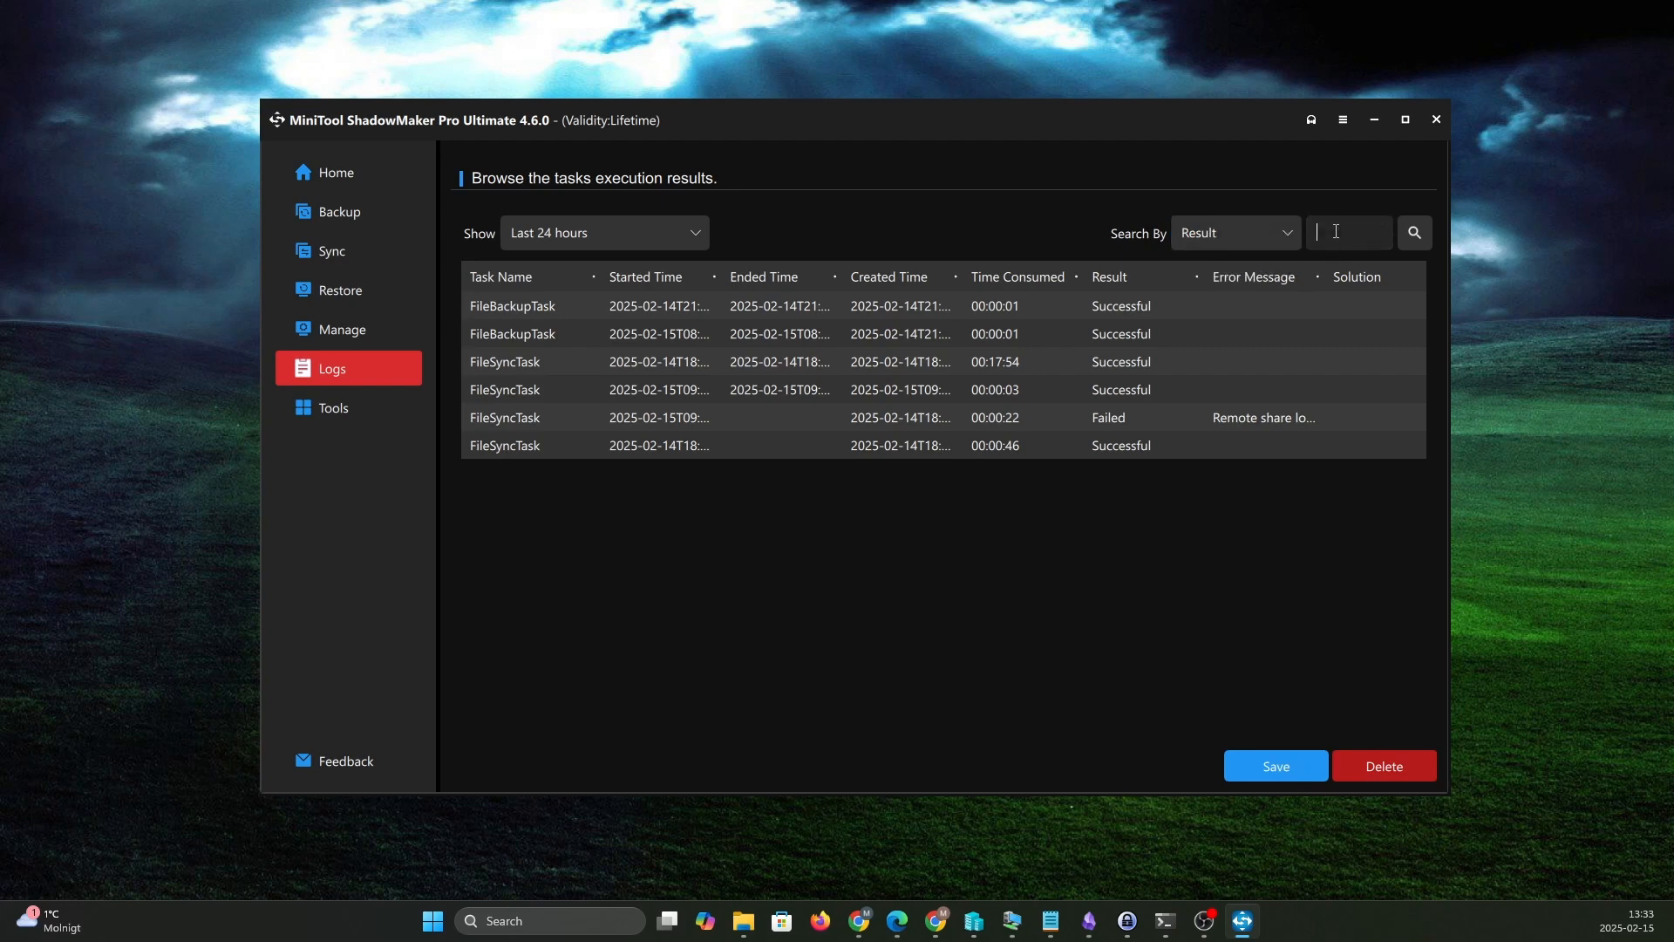
type("Fail")
left_click(1414, 236)
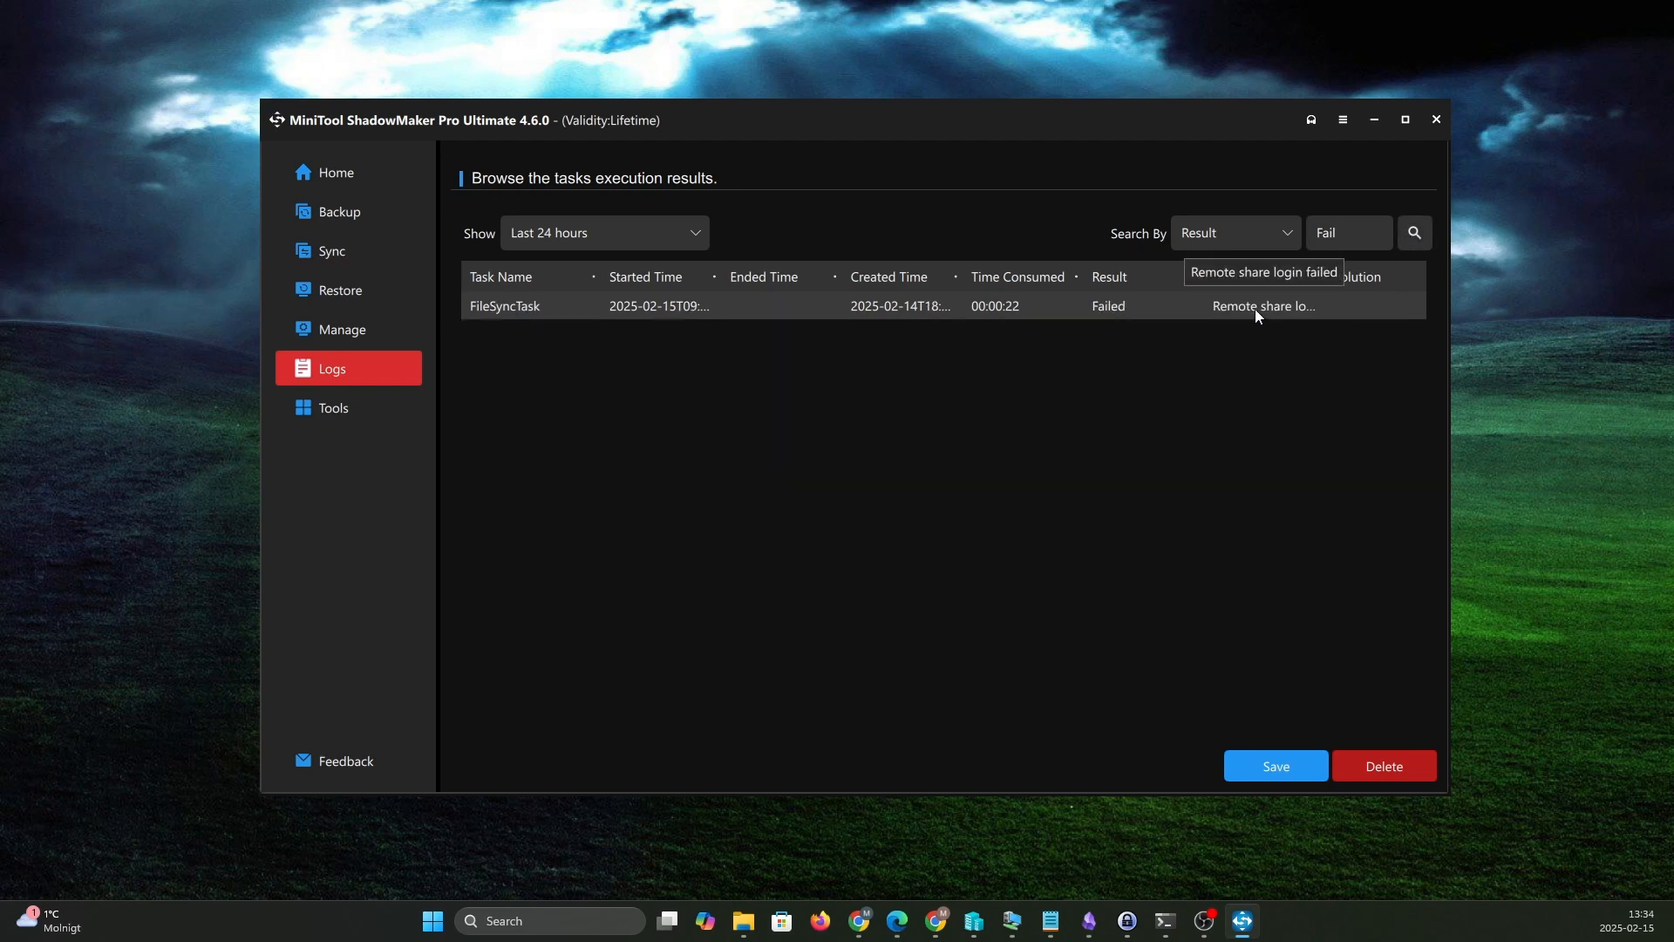
- Check the destinations Media Builder offers for WinPE-based media with the MiniTool plug-in, then close it and return to the home page
left_click(335, 406)
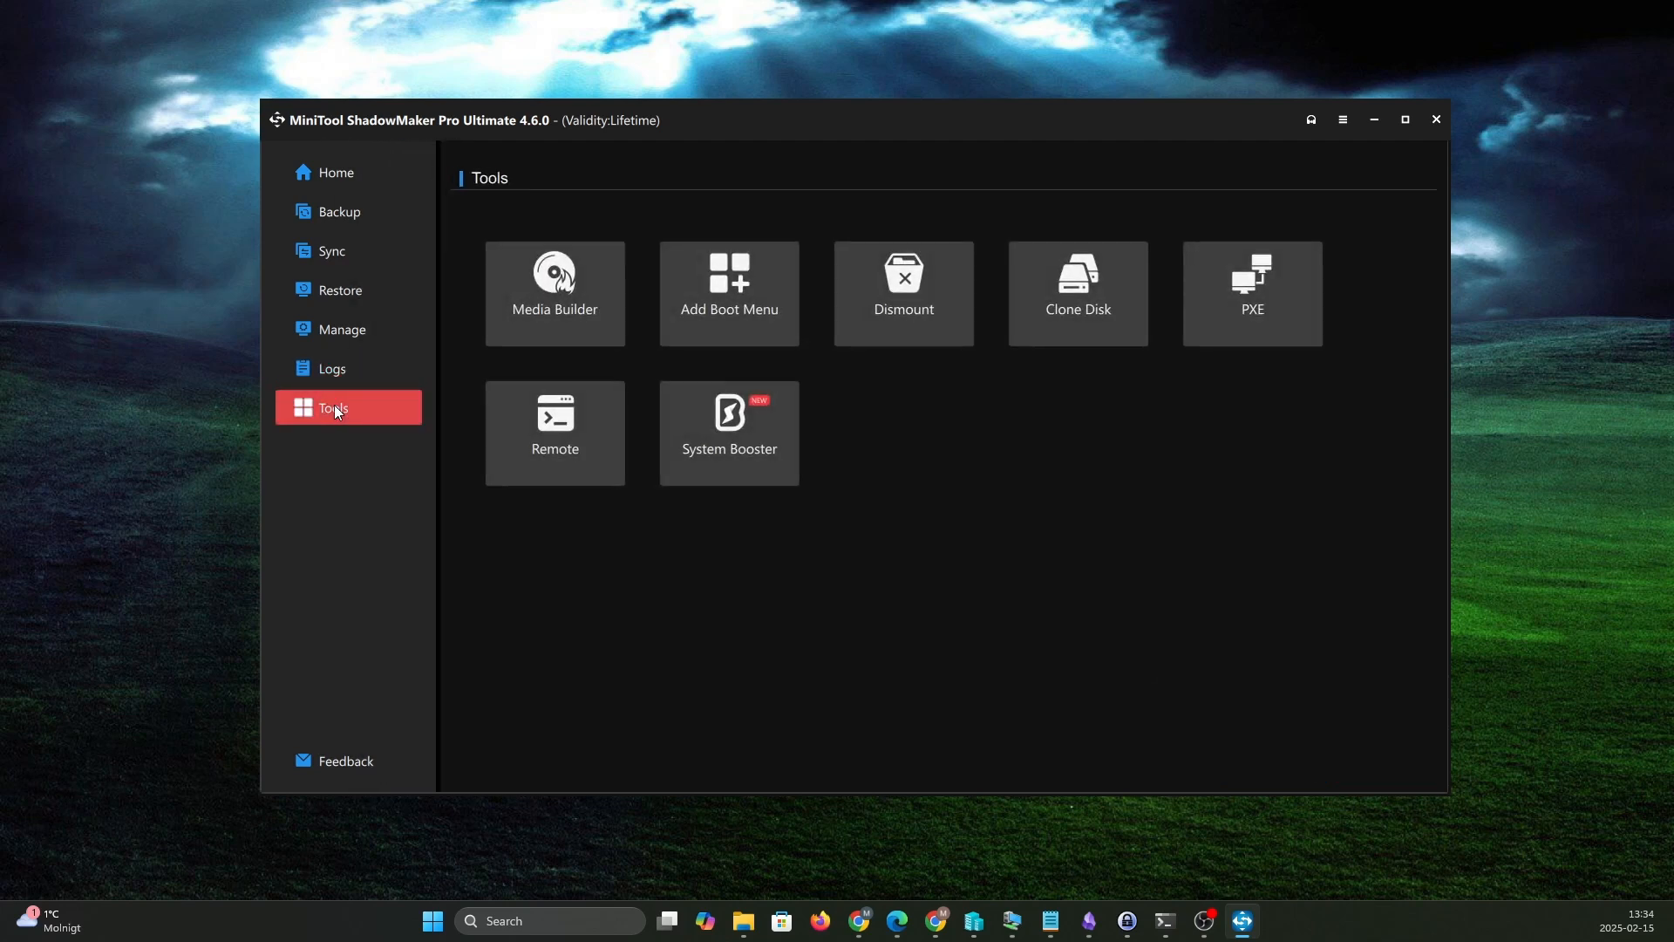
left_click(560, 317)
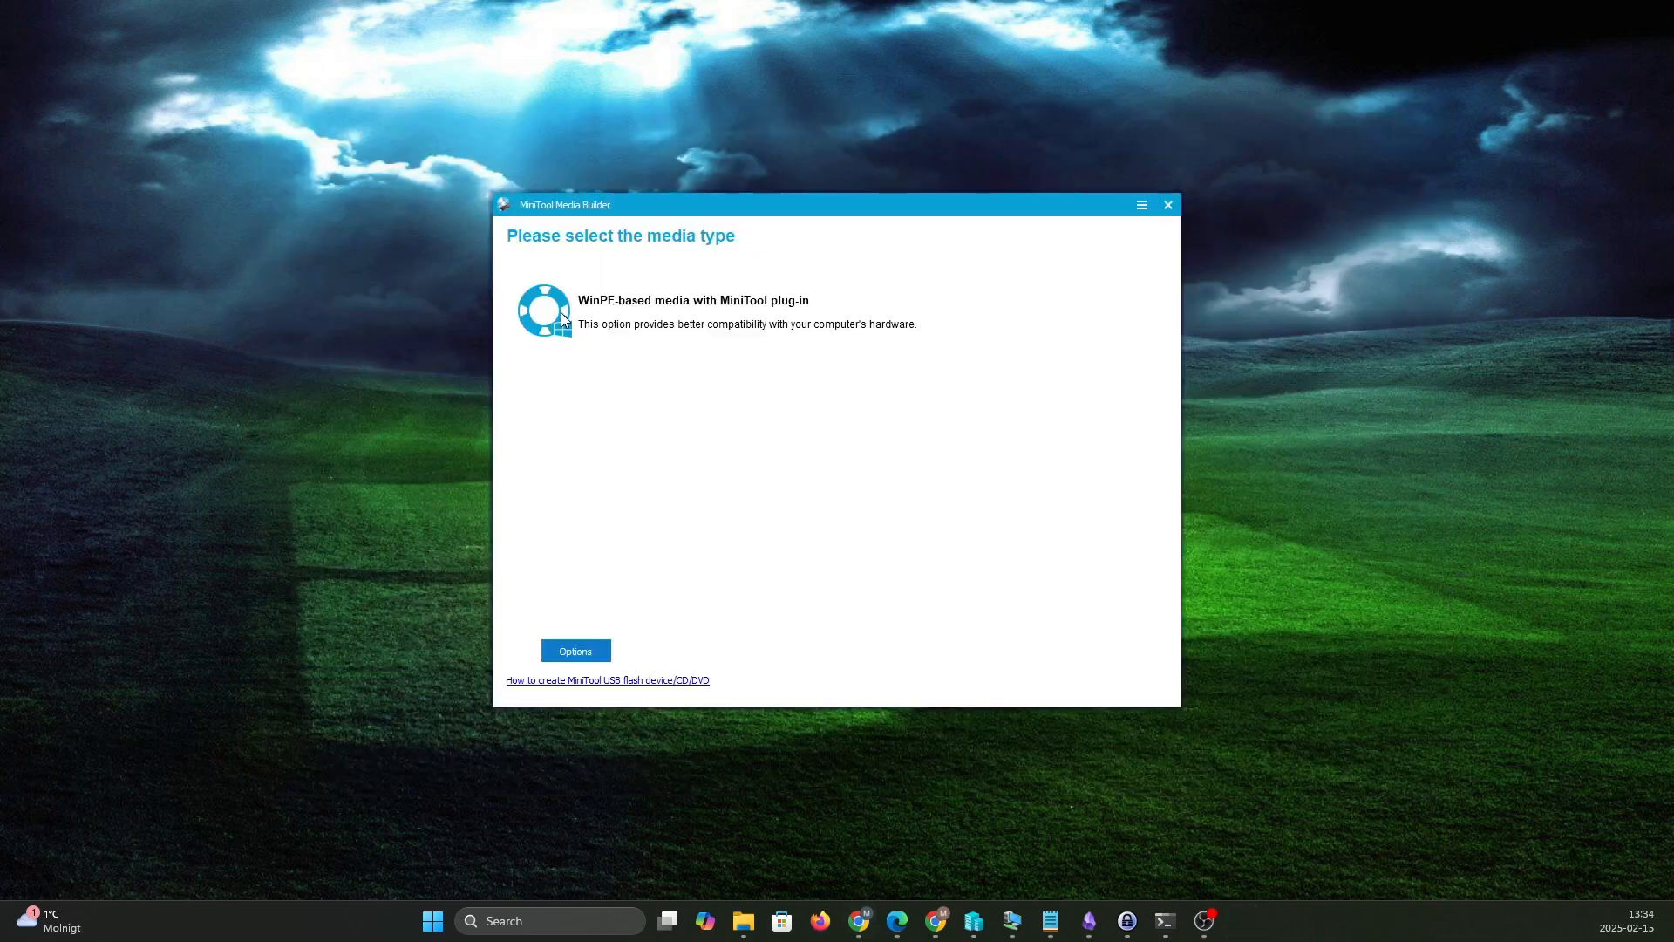
left_click(635, 319)
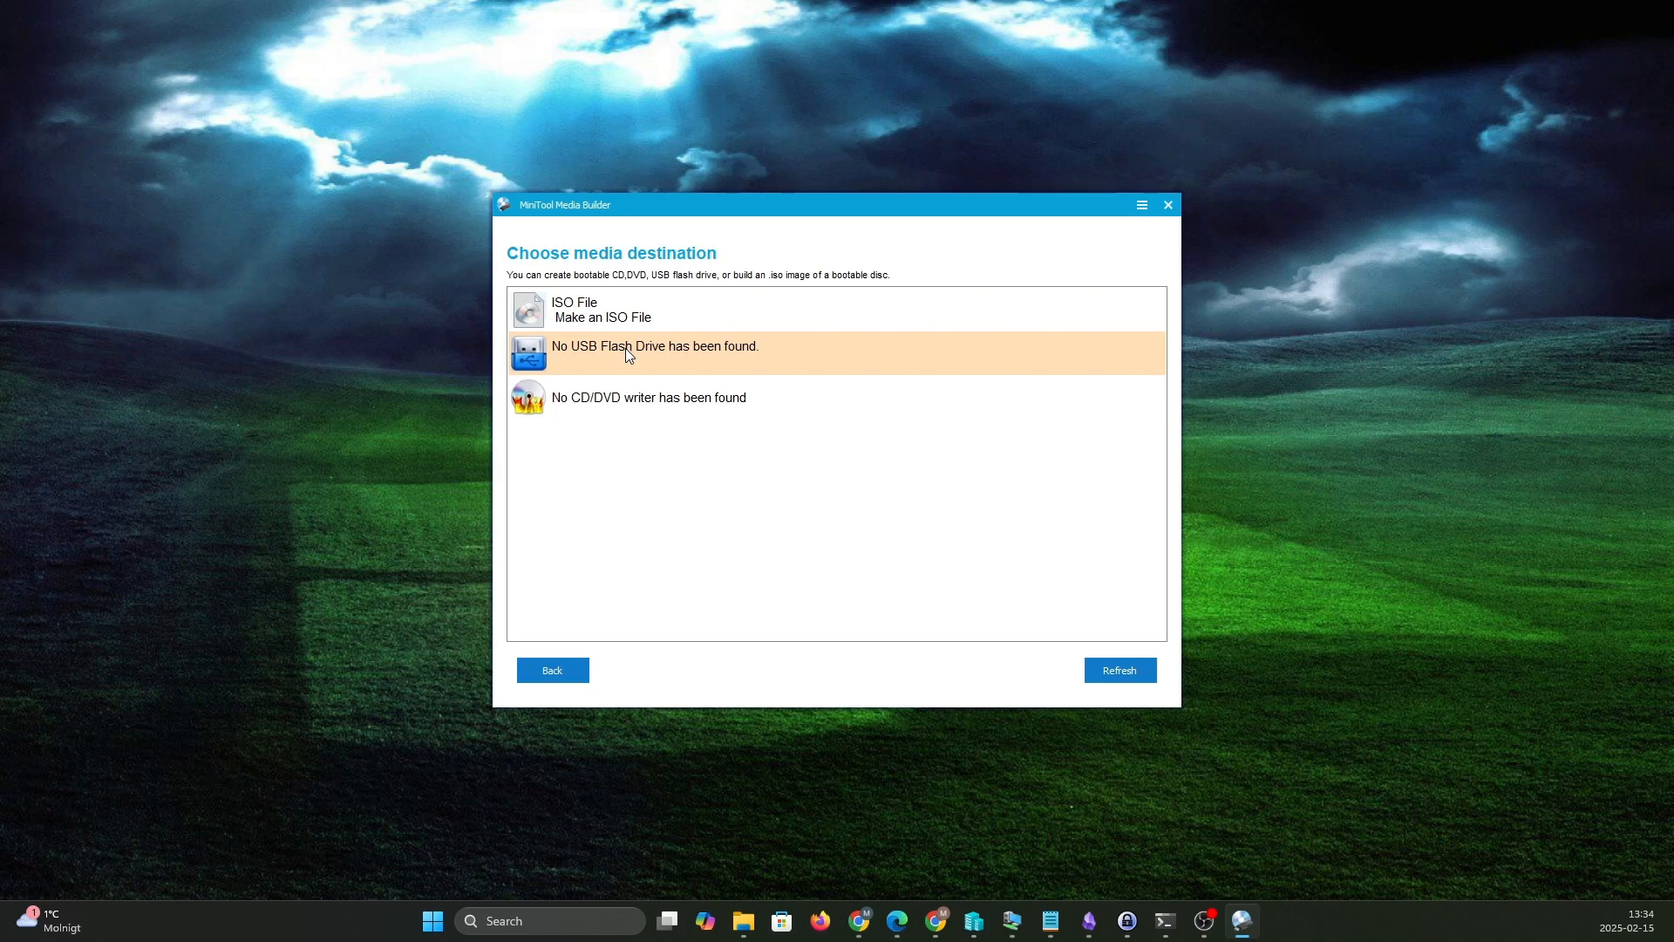
left_click(1168, 206)
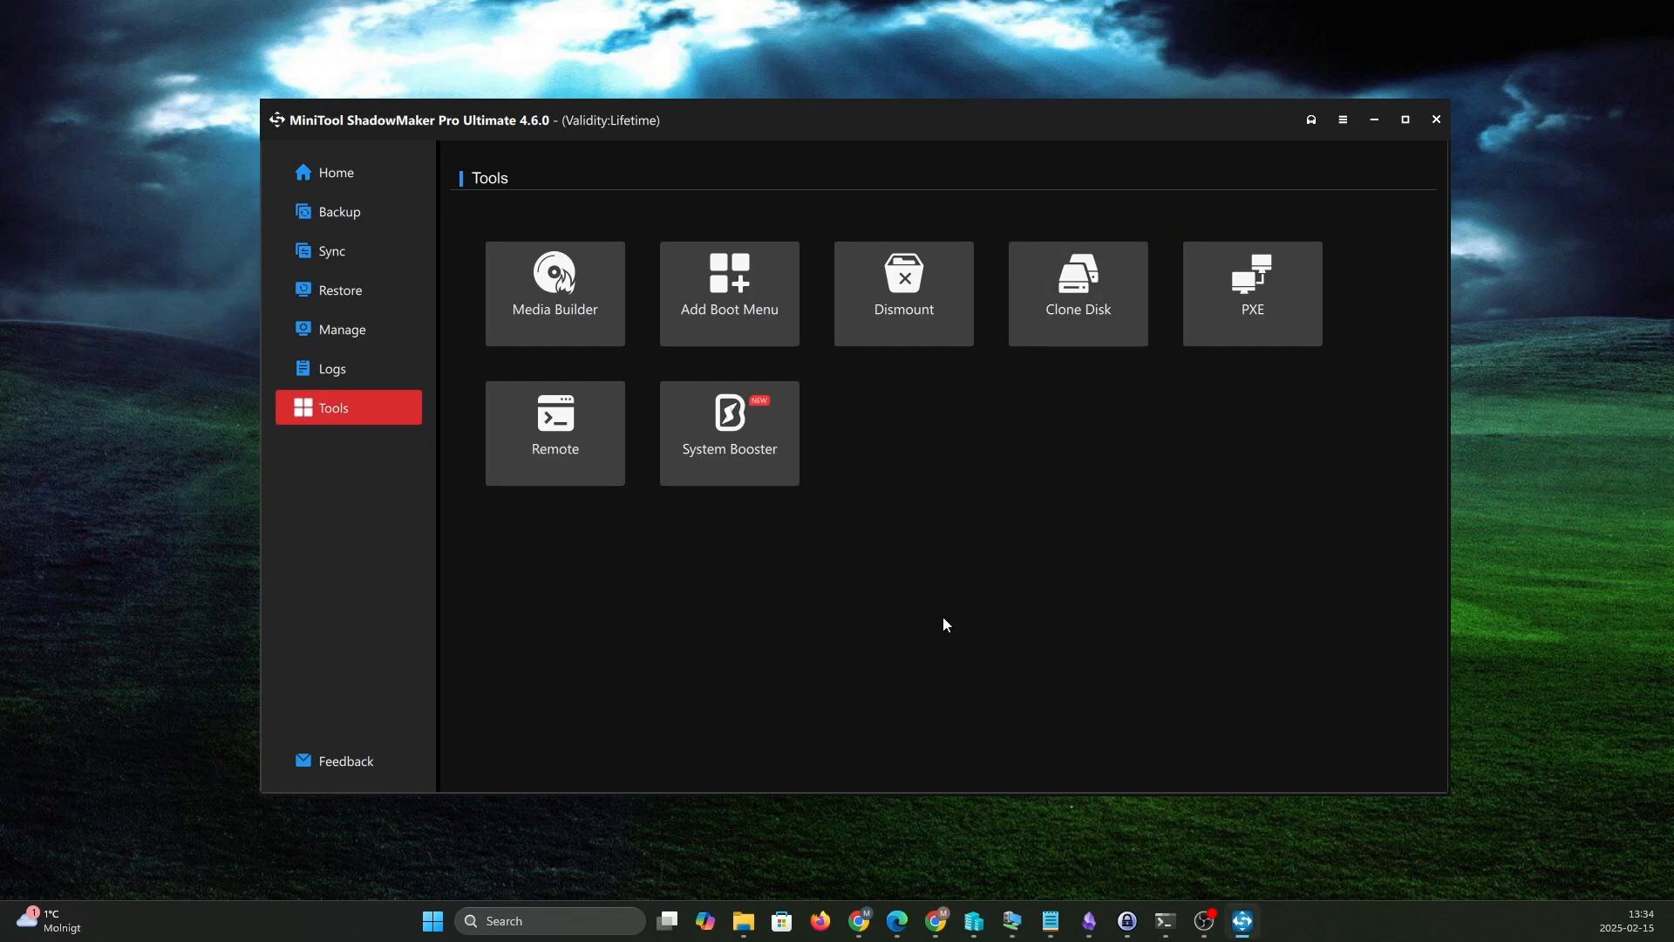
left_click(348, 174)
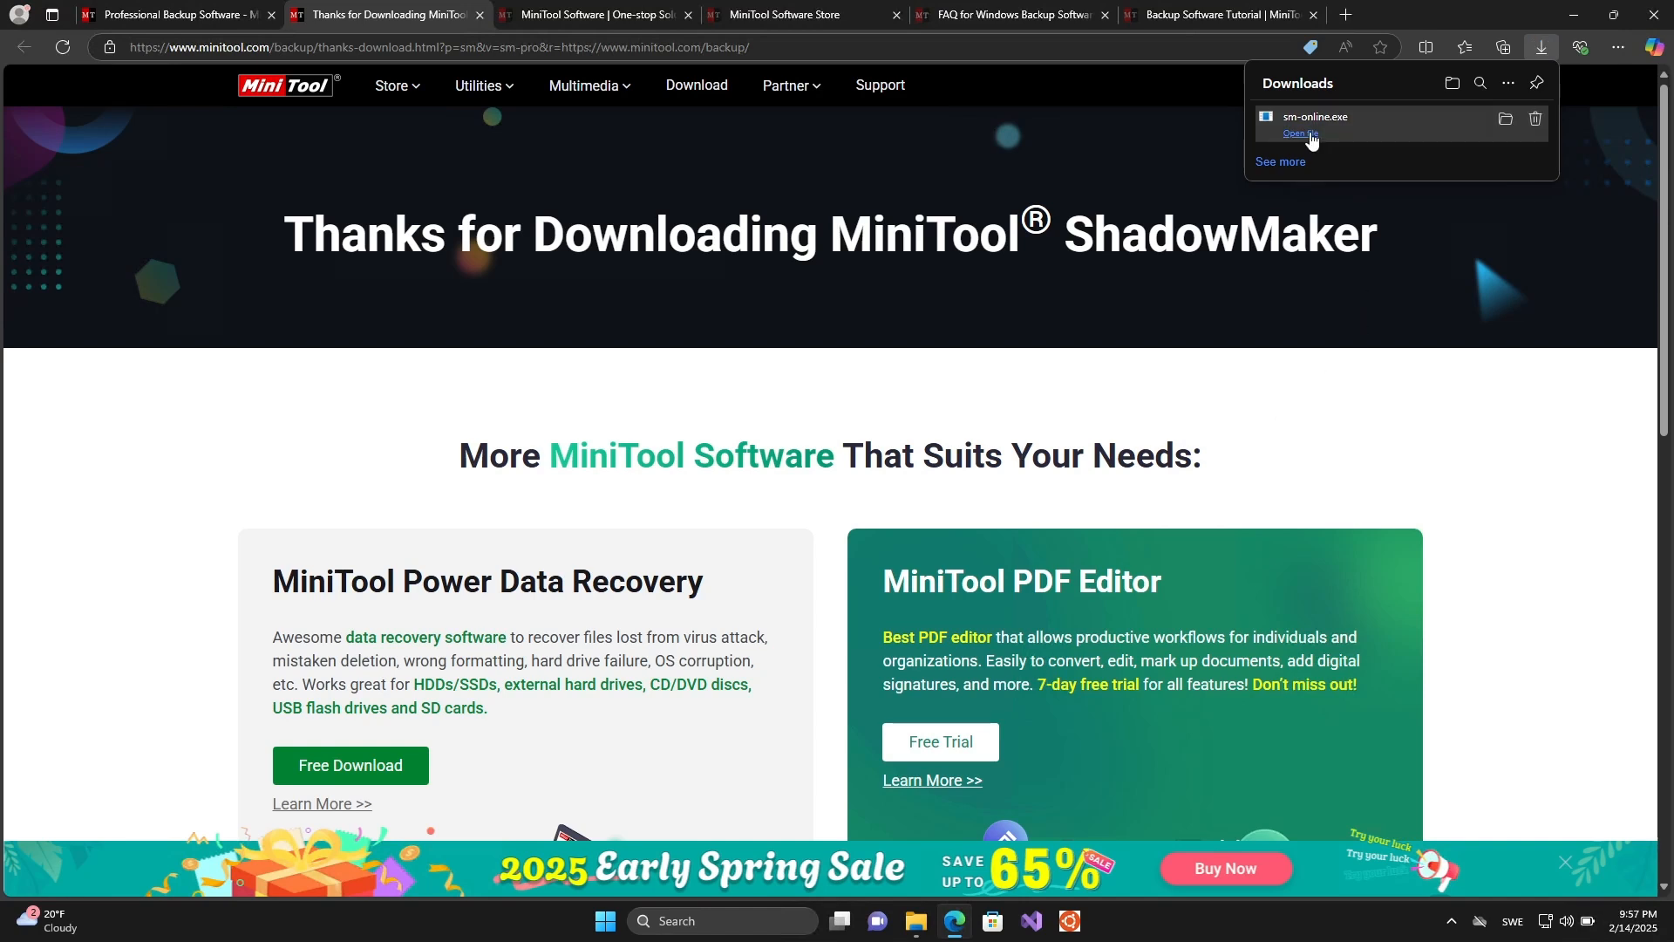
- Run sm-online.exe, allow it to make changes, install MiniTool ShadowMaker 4.6 with the default settings, and launch the program
left_click(1301, 134)
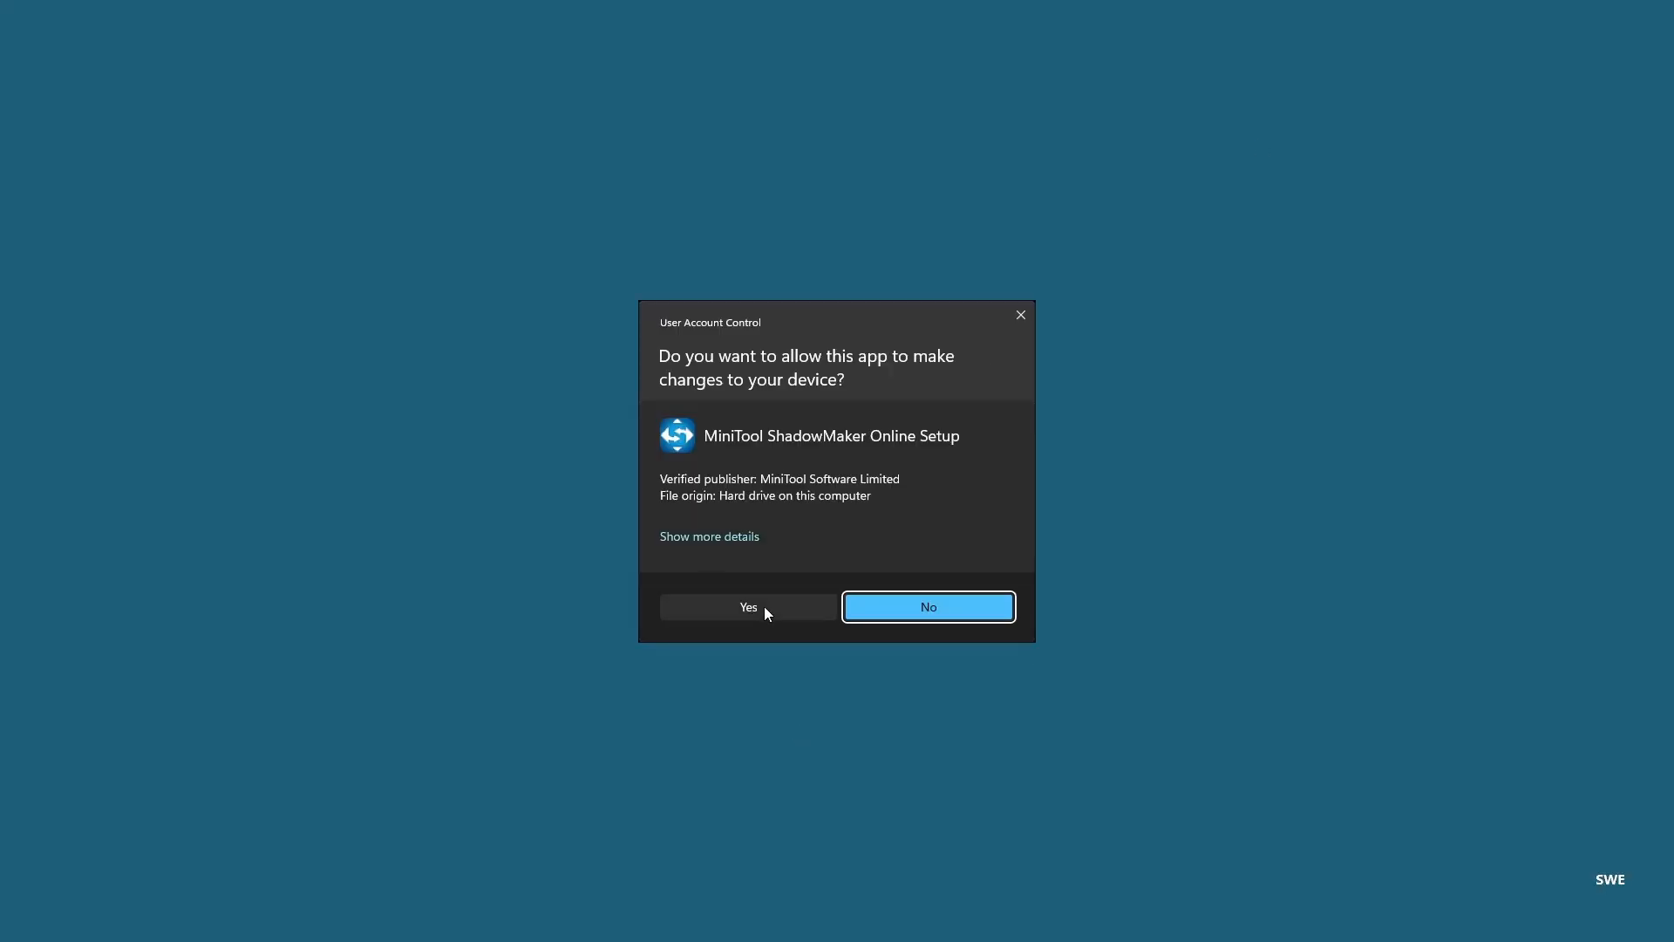
left_click(764, 605)
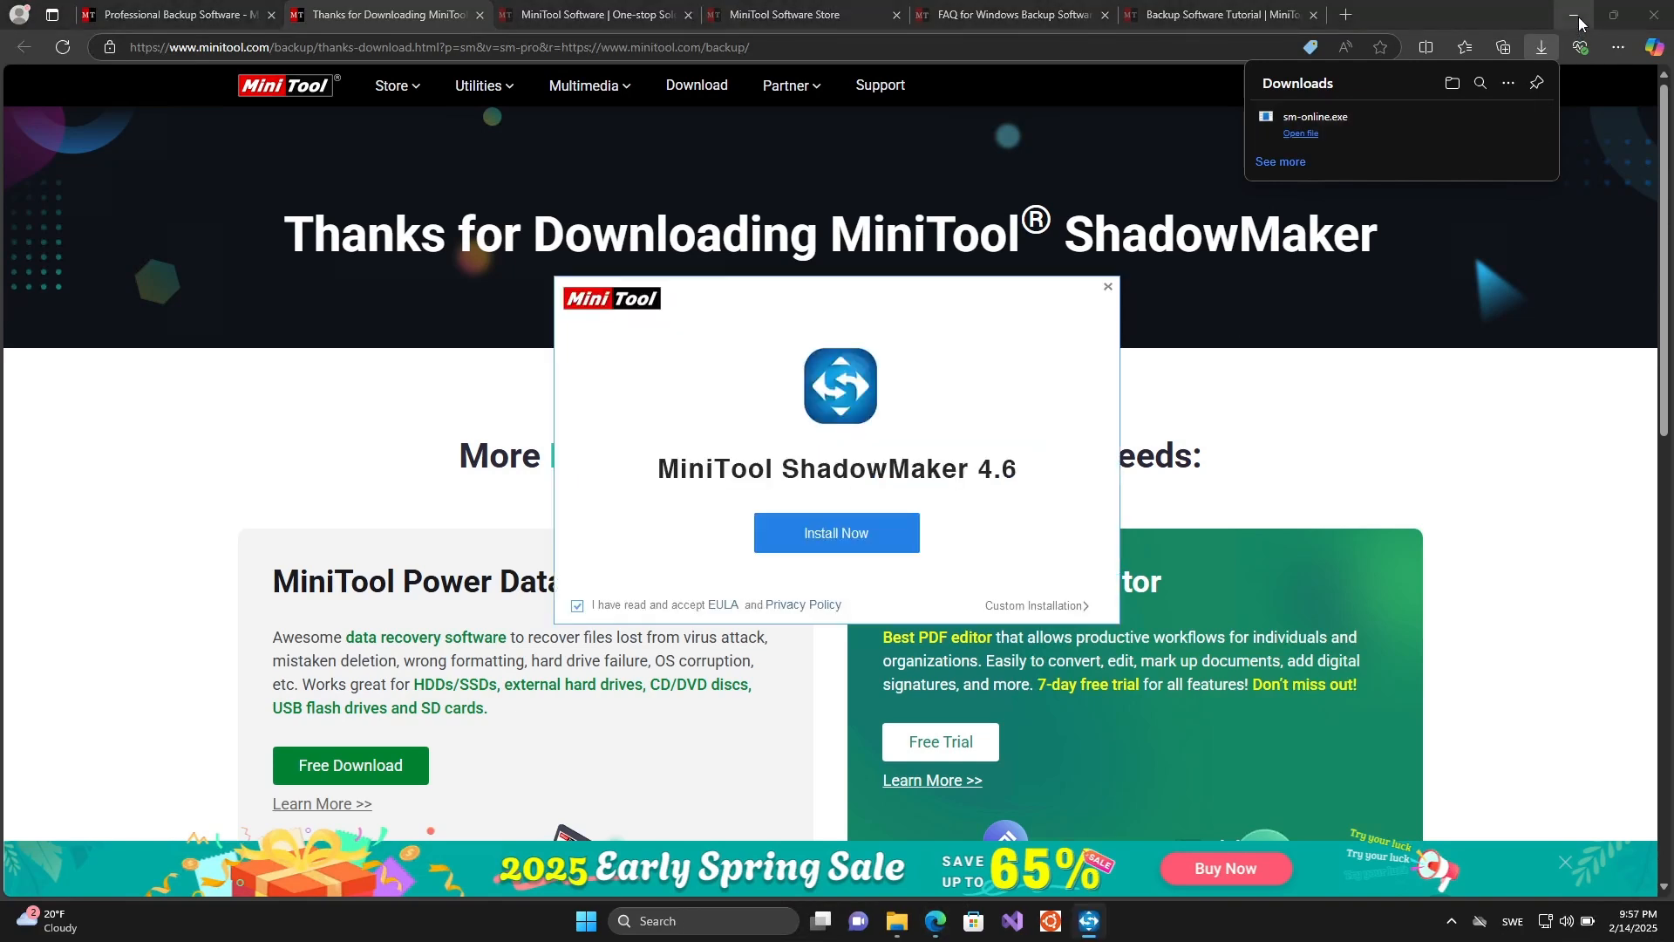
left_click(868, 536)
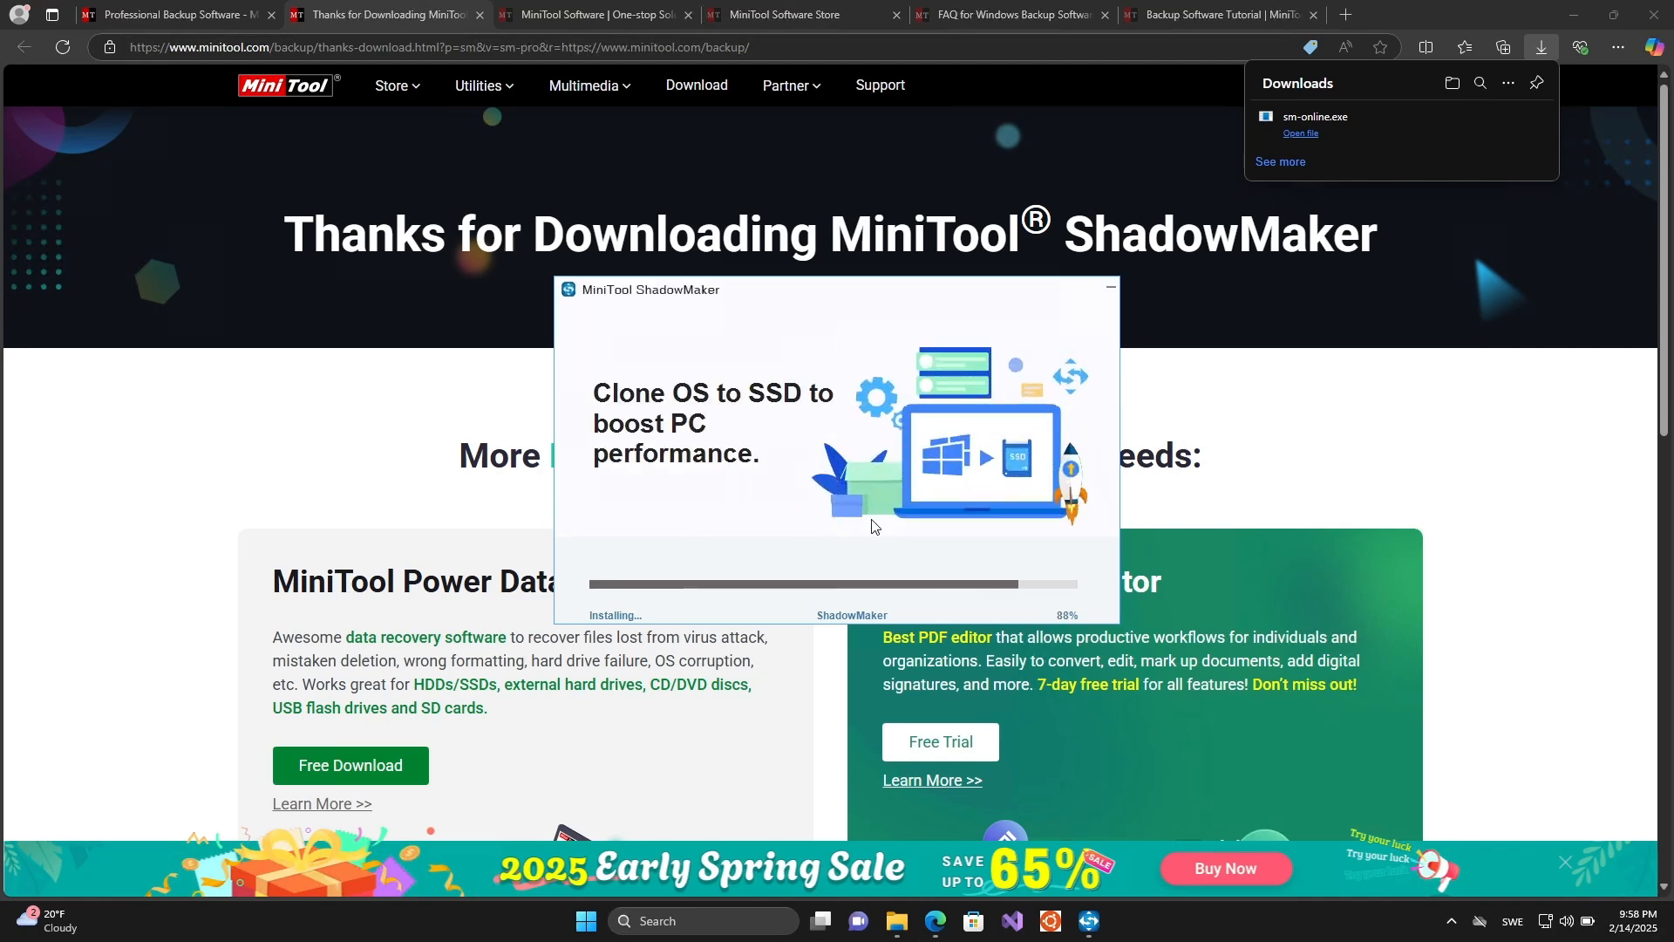
left_click(1579, 22)
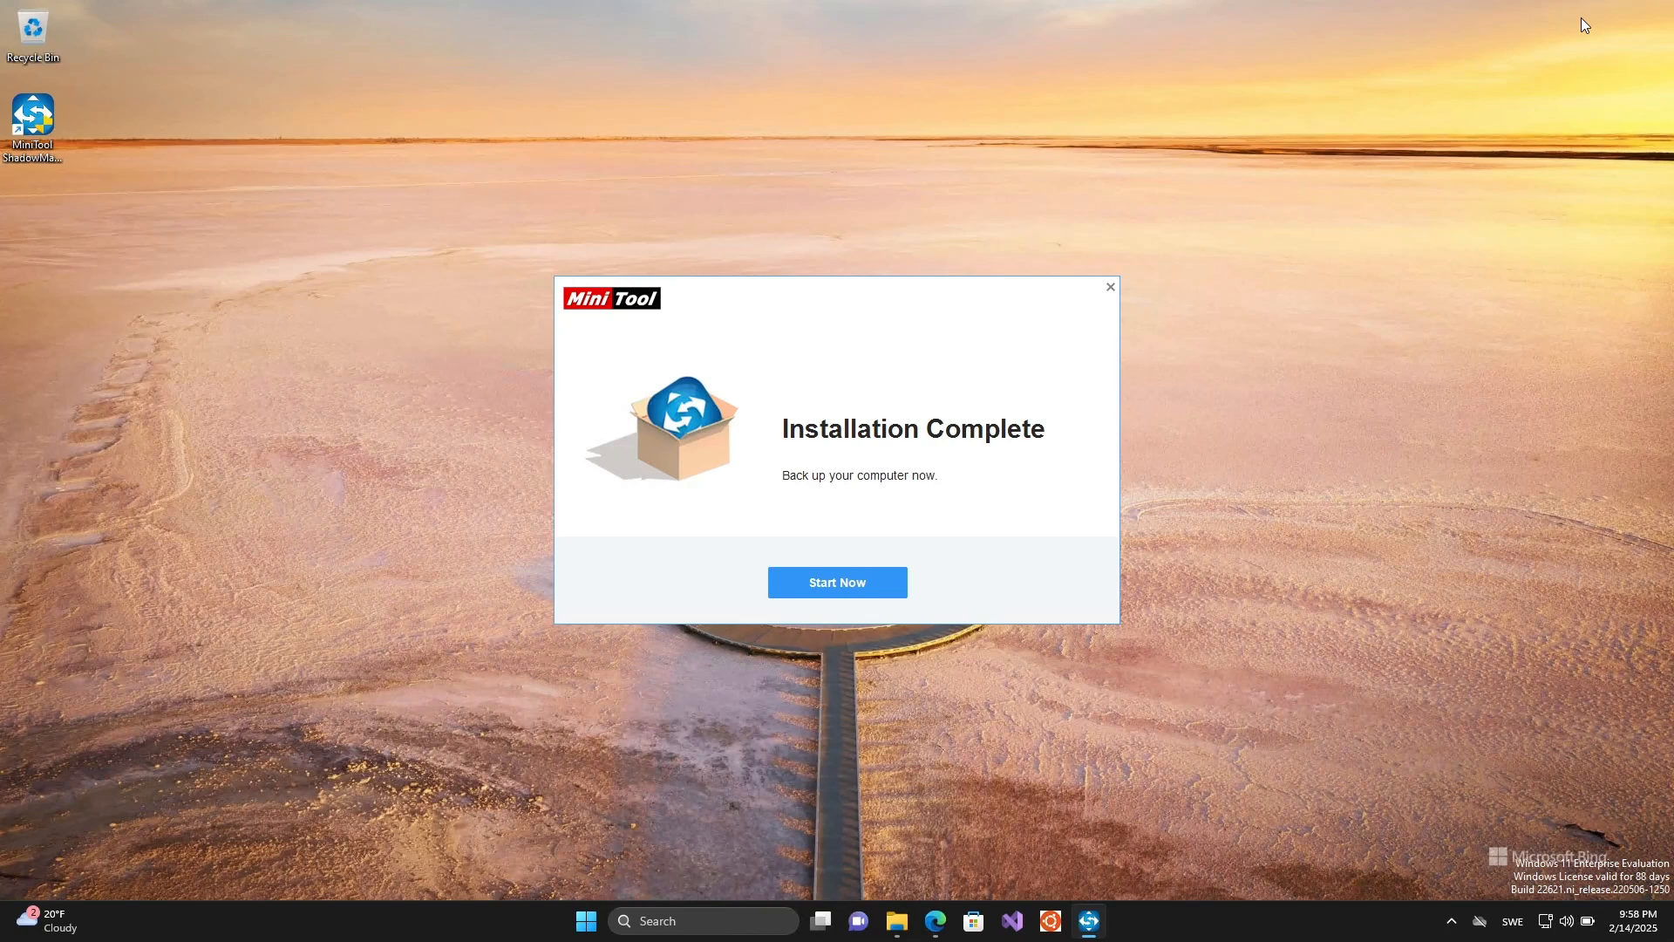
left_click(869, 590)
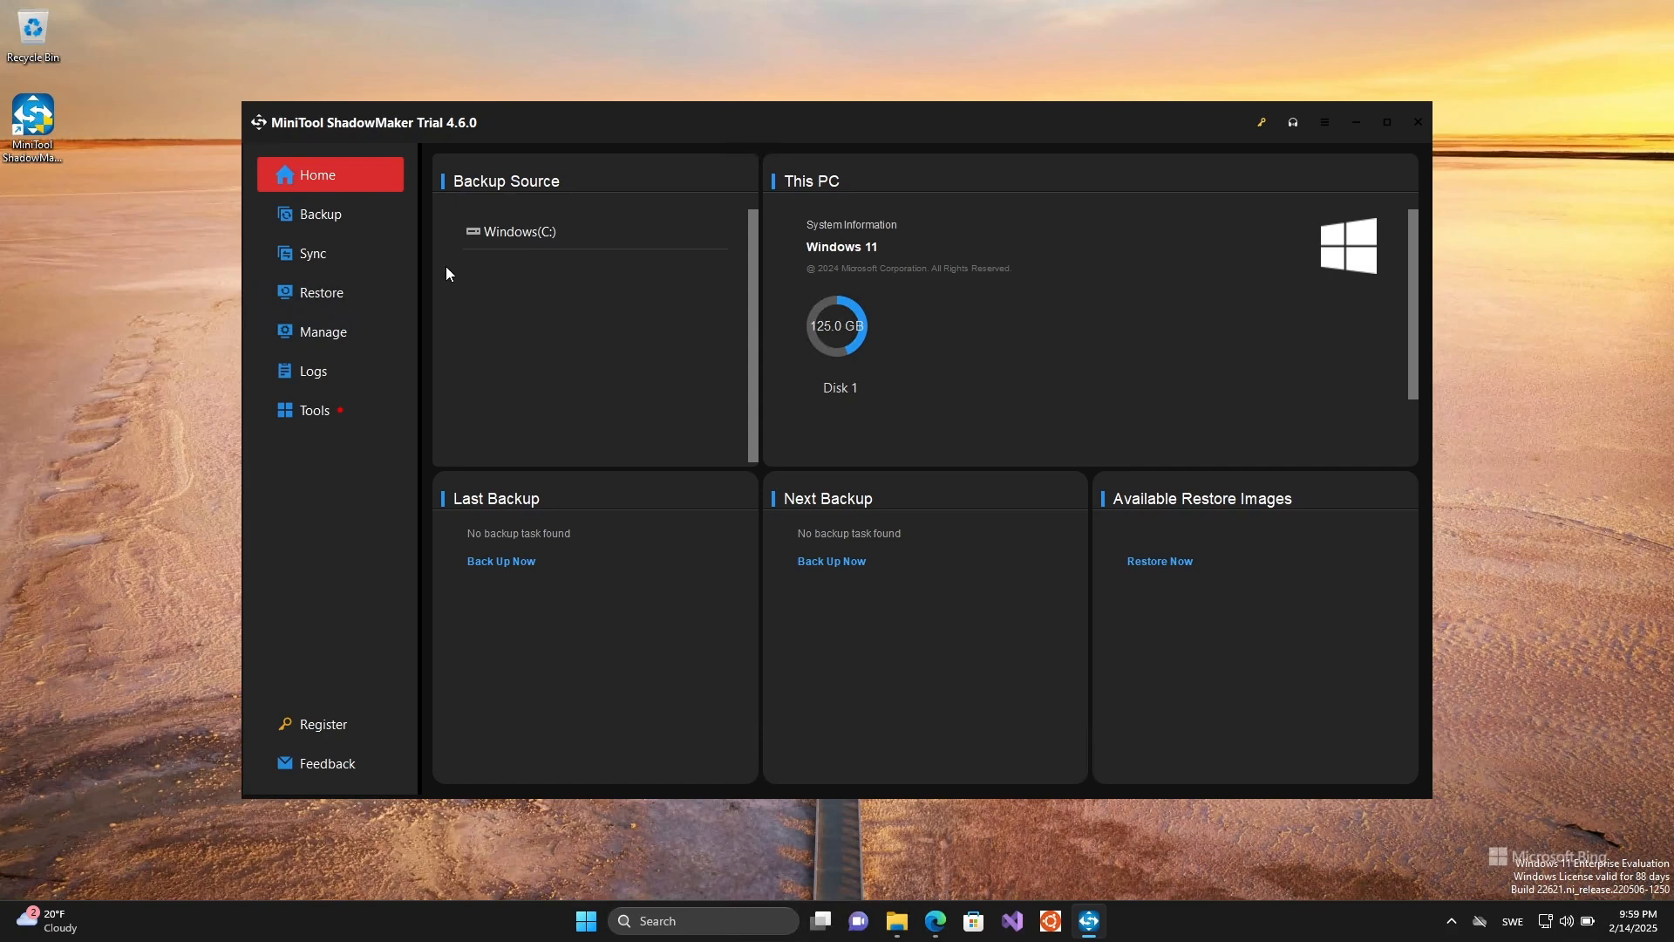
- Add a shared network location as the disk backup's destination, entering the path \\192.168.1.234\Backup
left_click(300, 216)
left_click(1659, 615)
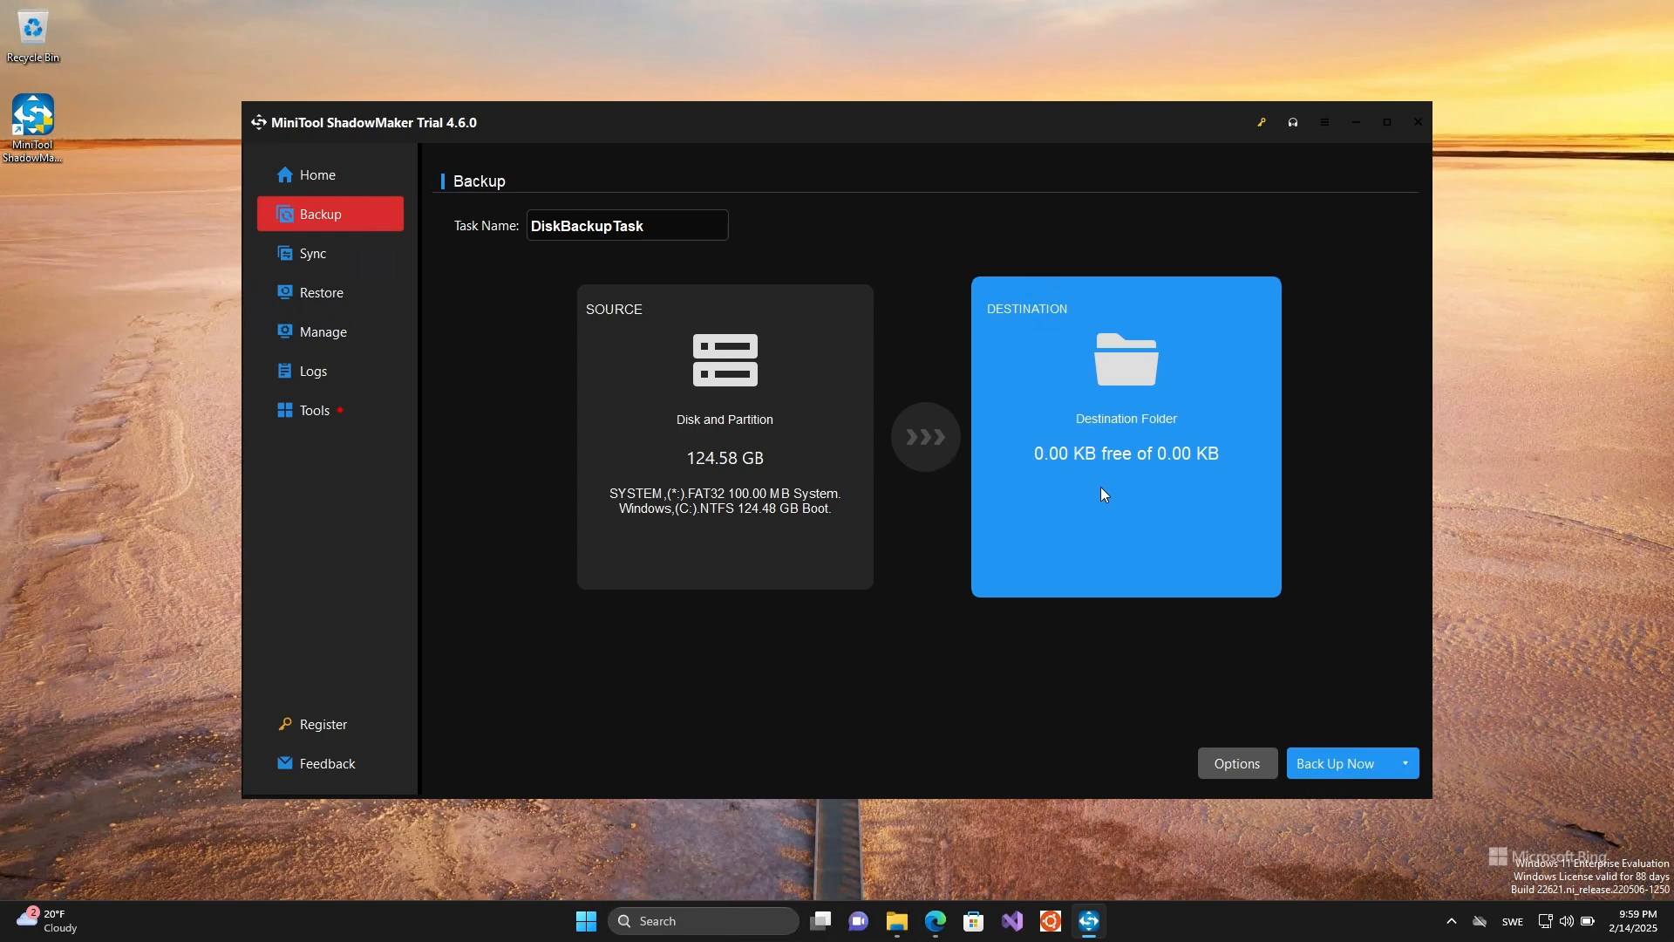
left_click(1134, 485)
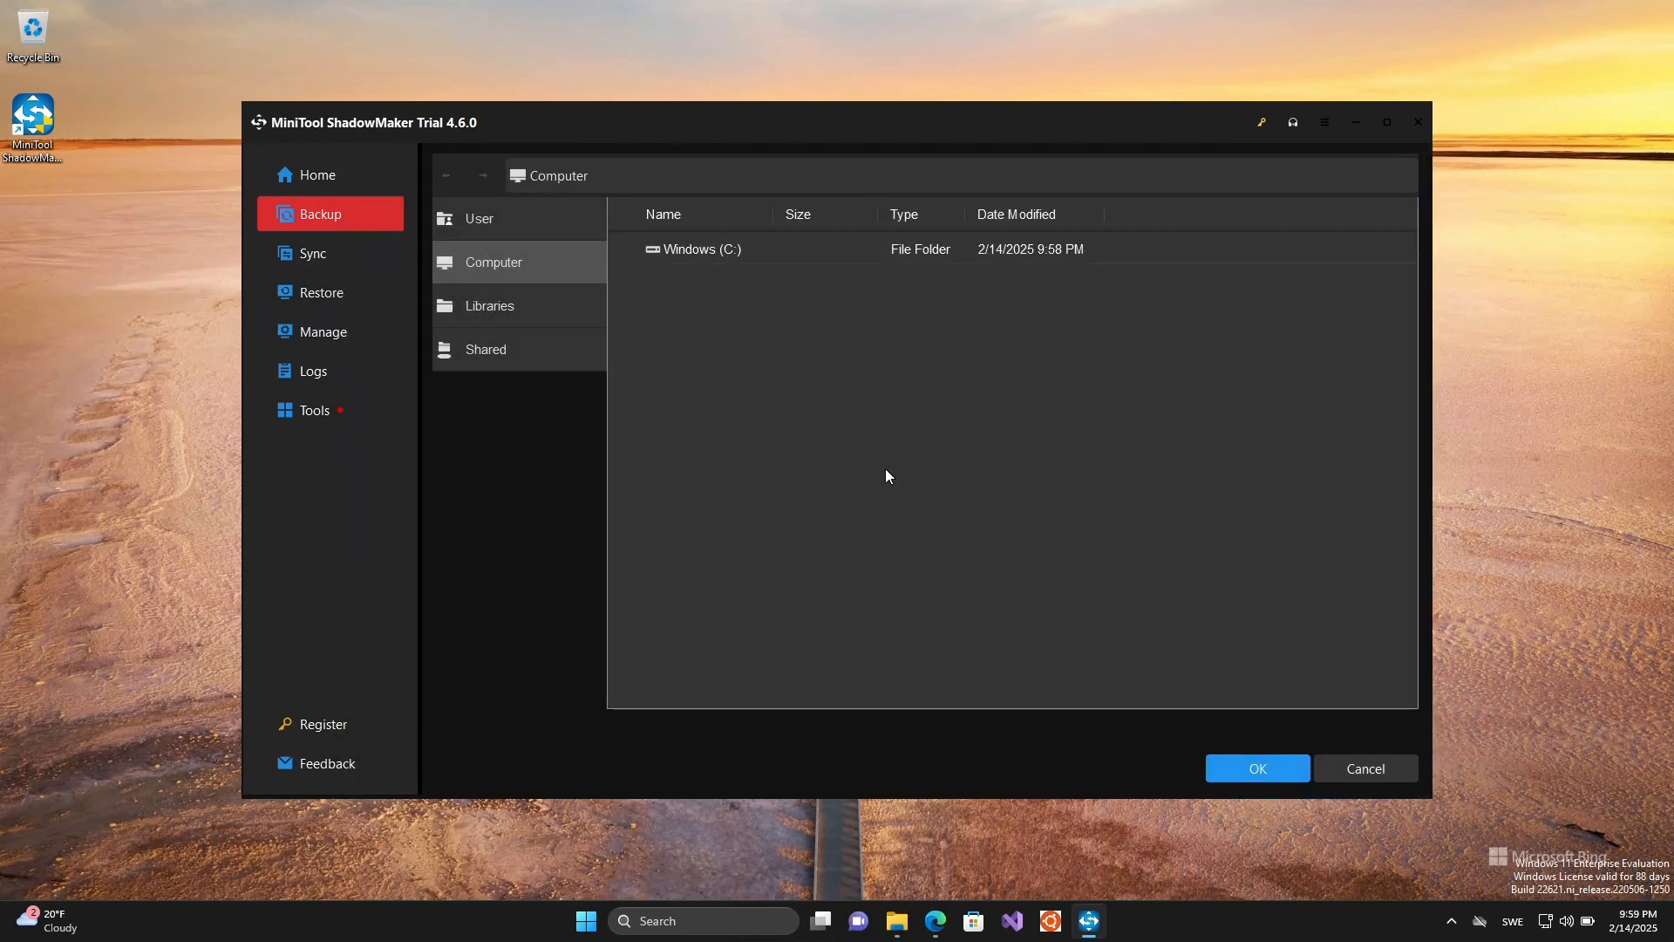
left_click(483, 350)
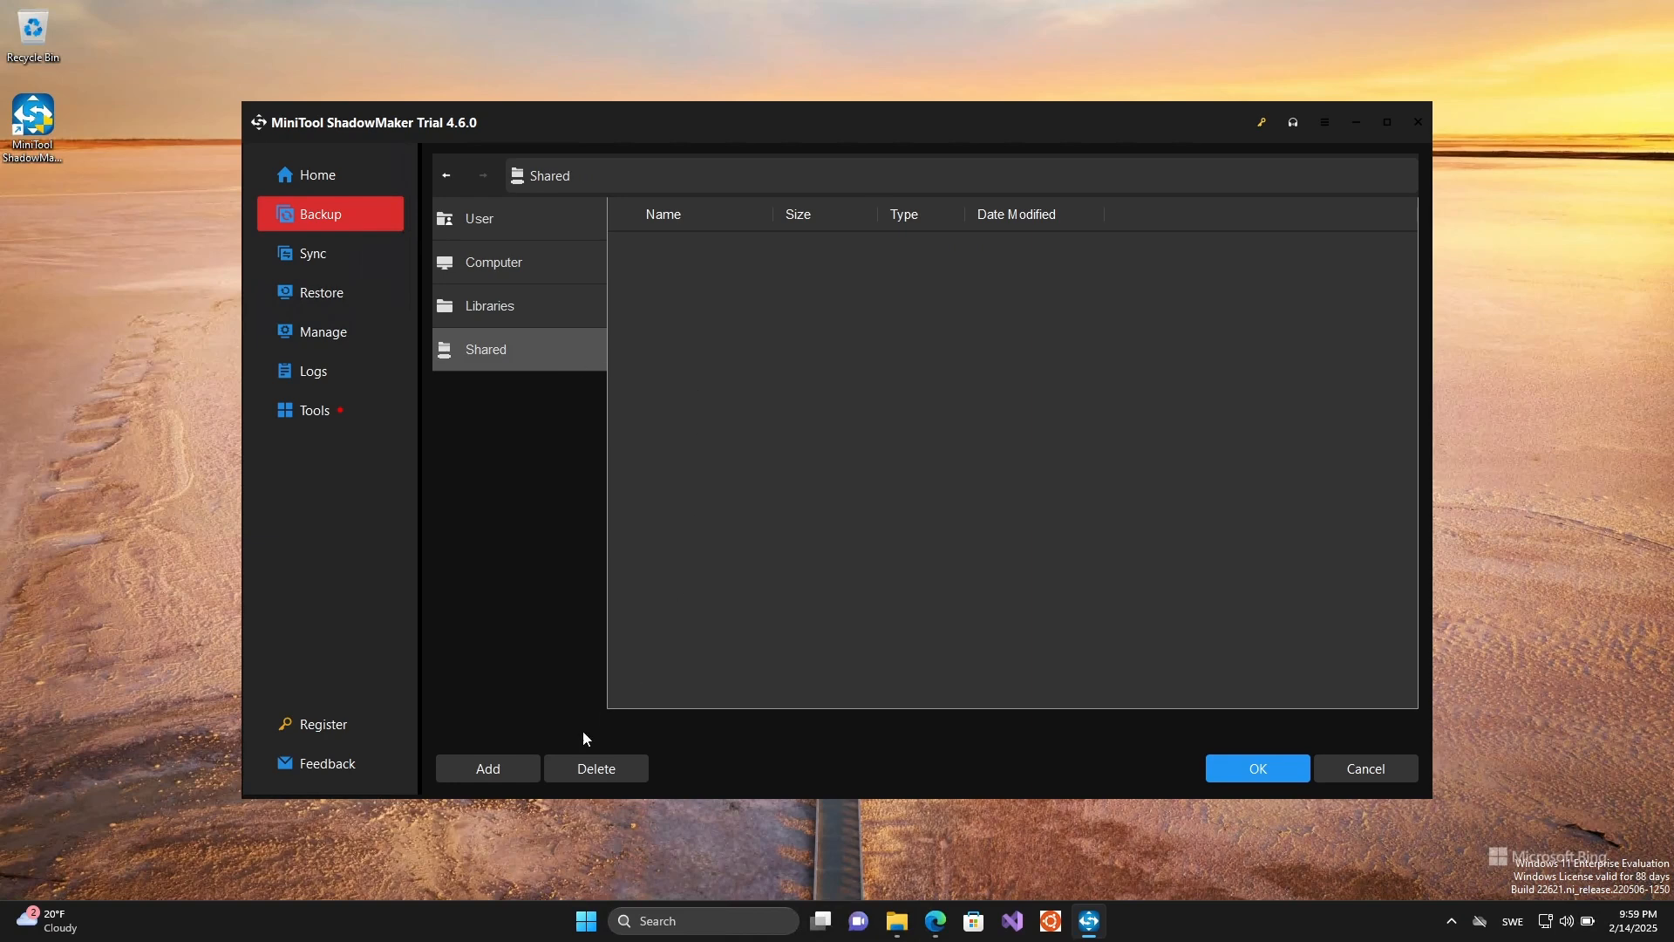
left_click(482, 771)
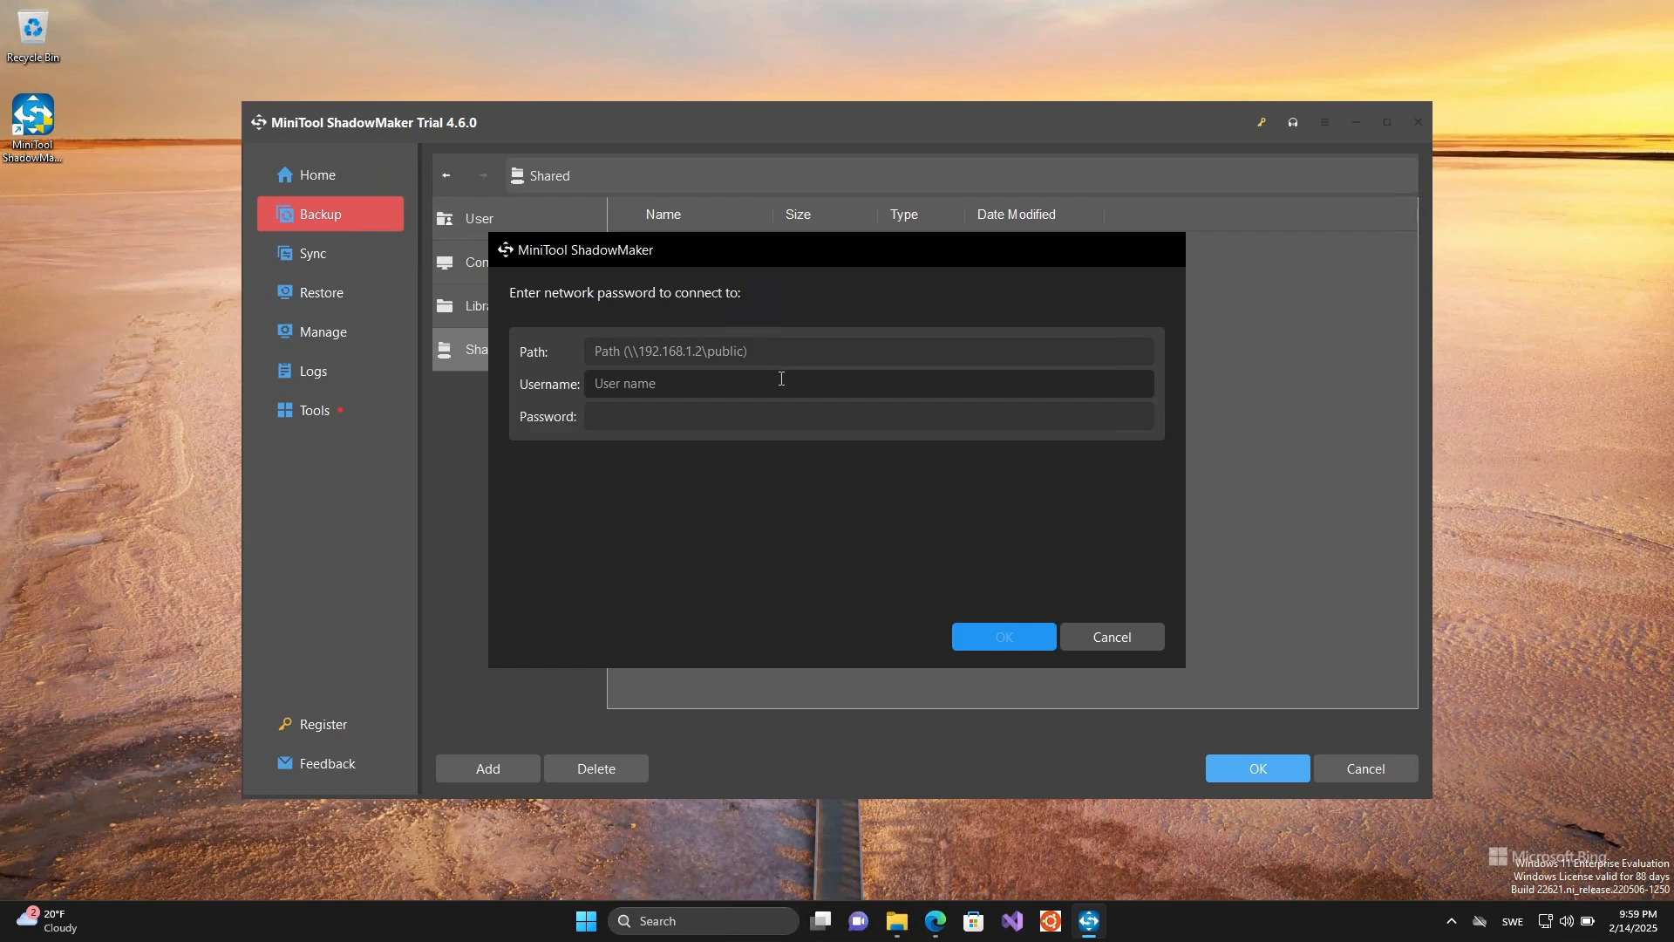
left_click(779, 352)
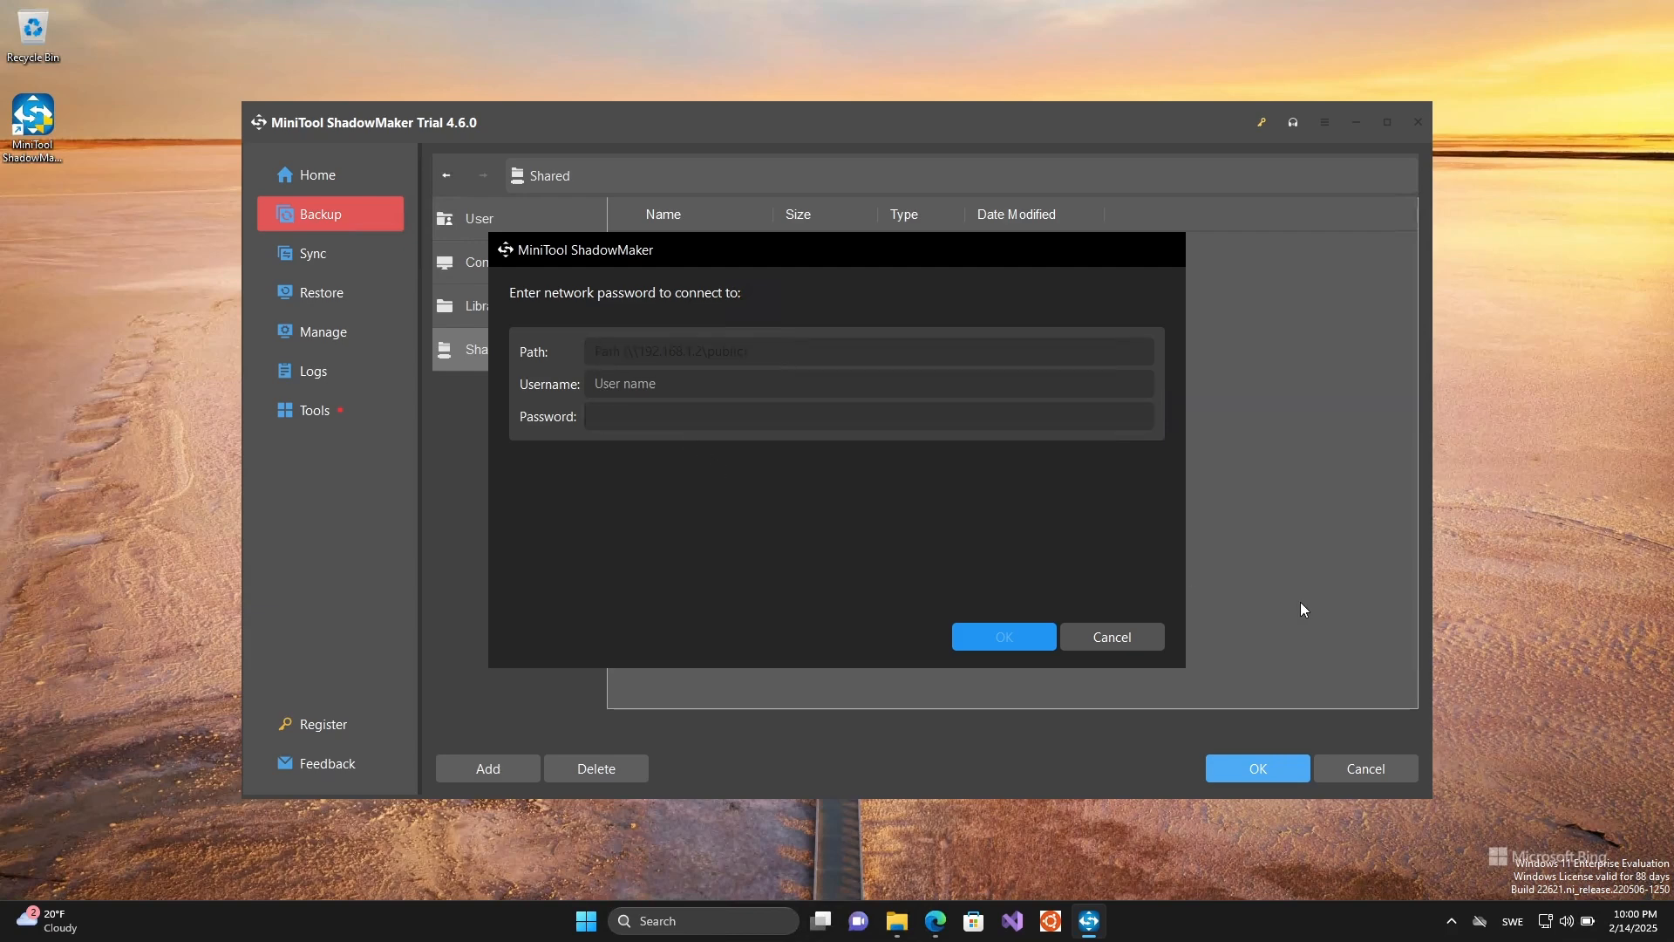
type("\\192.168.1.234\\Backup")
- Enter the network share's username and password, connect to it, and accept the share as the backup destination
key("Tab")
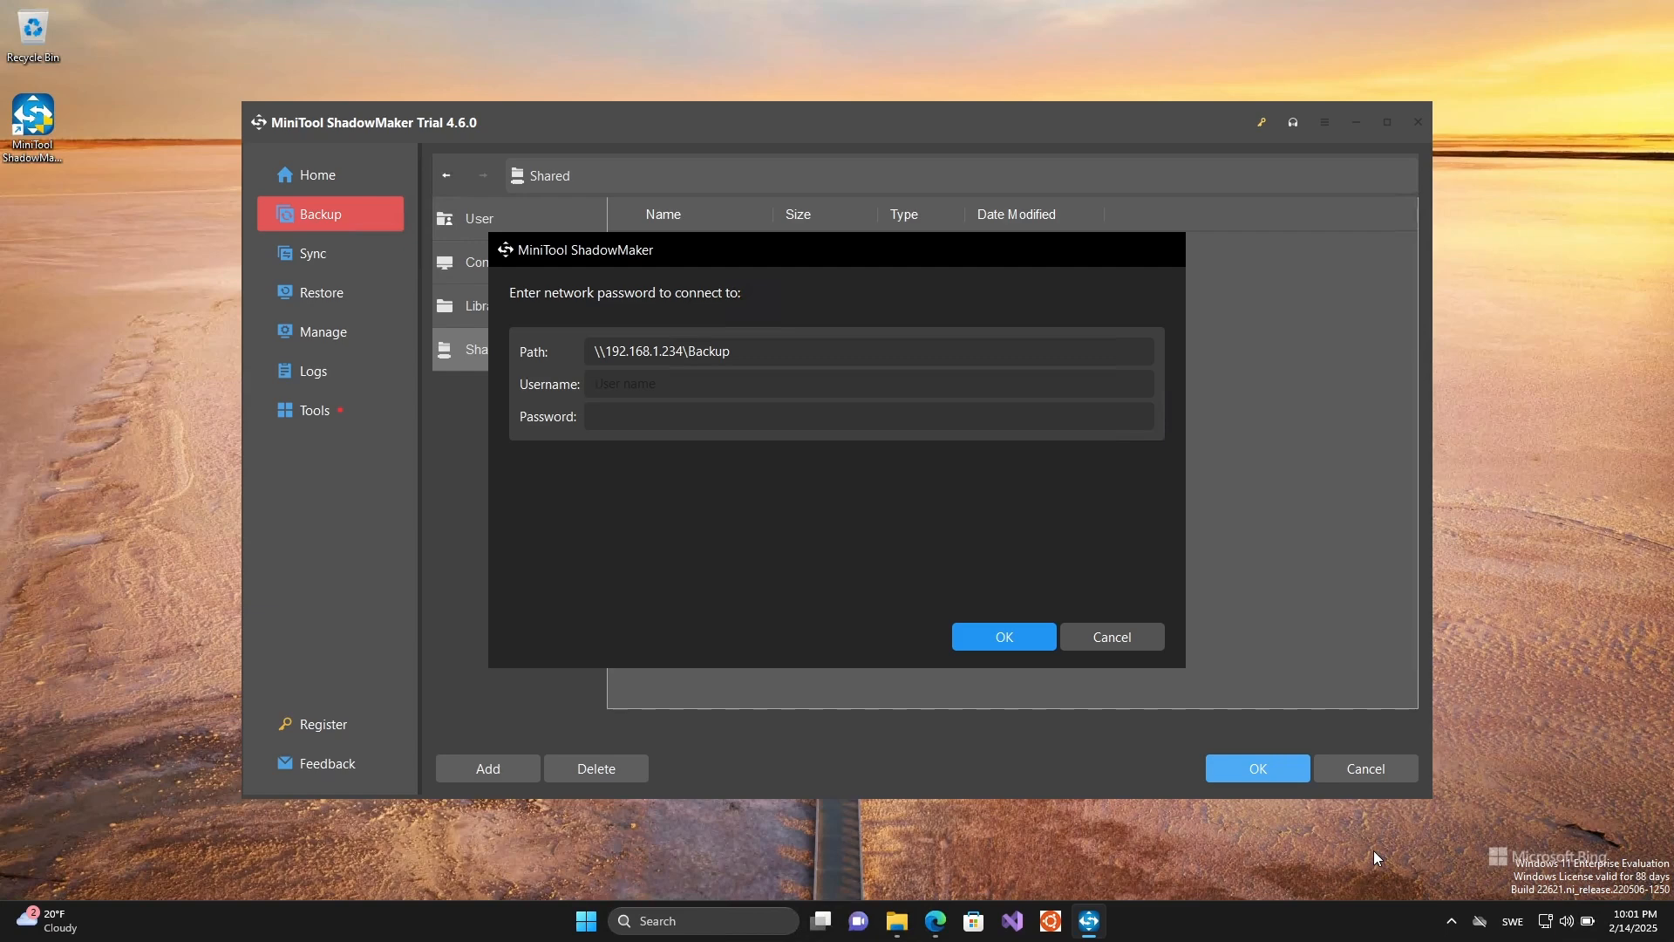
type("usertest")
key("Tab")
type("password123456")
left_click(1014, 637)
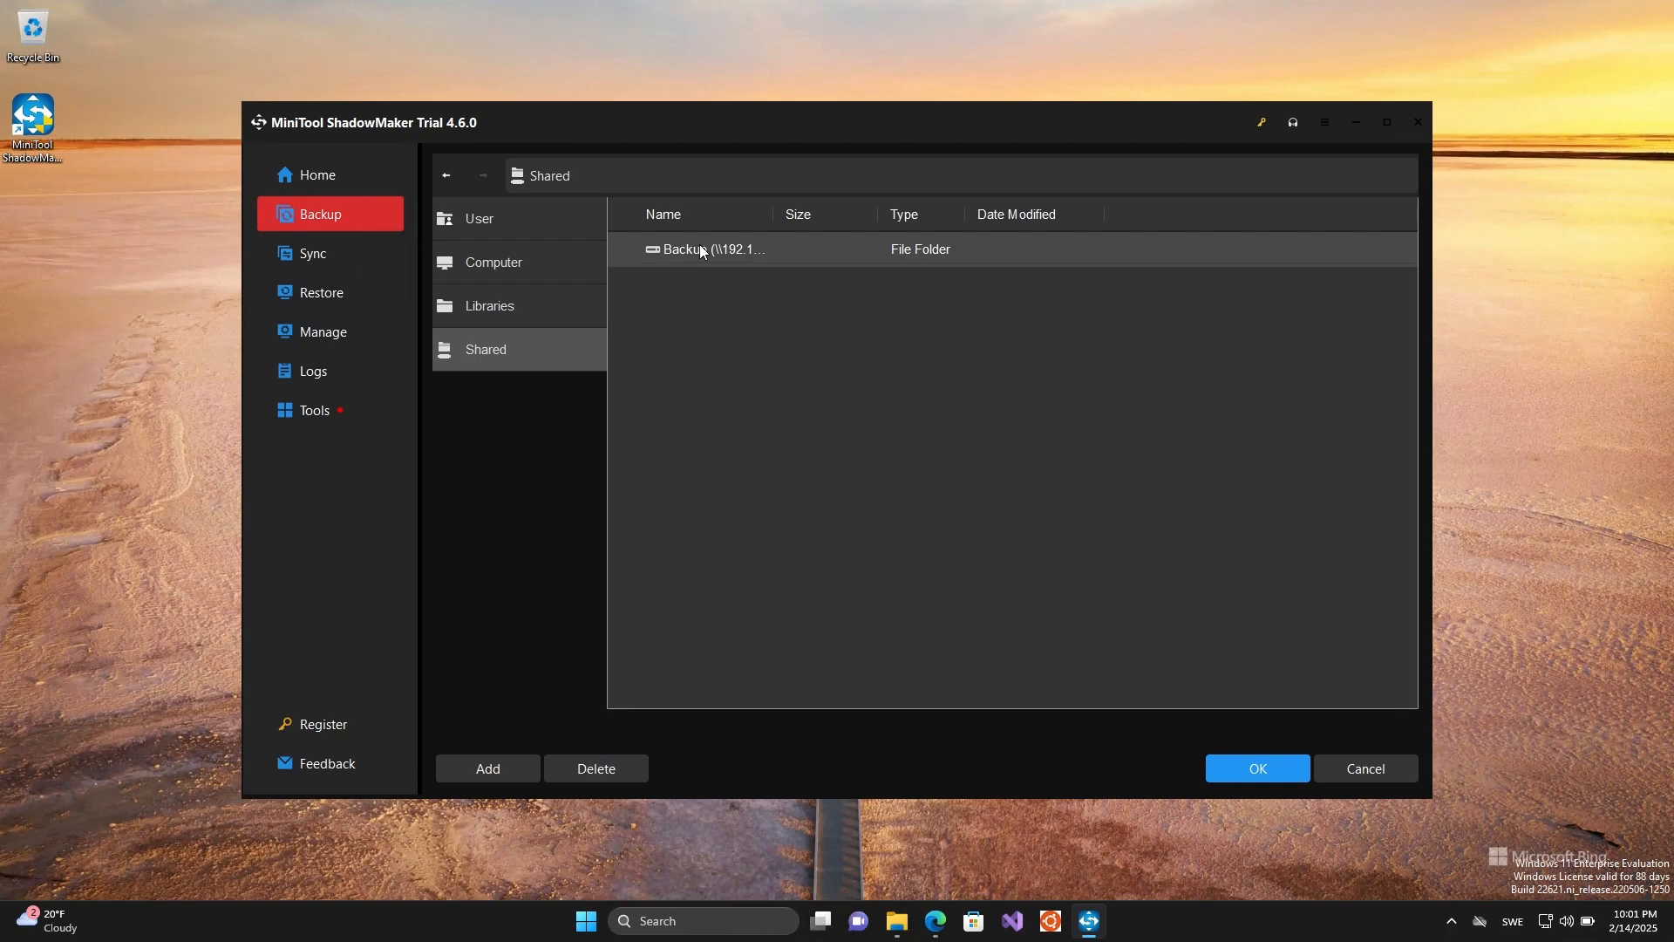
left_click(1280, 772)
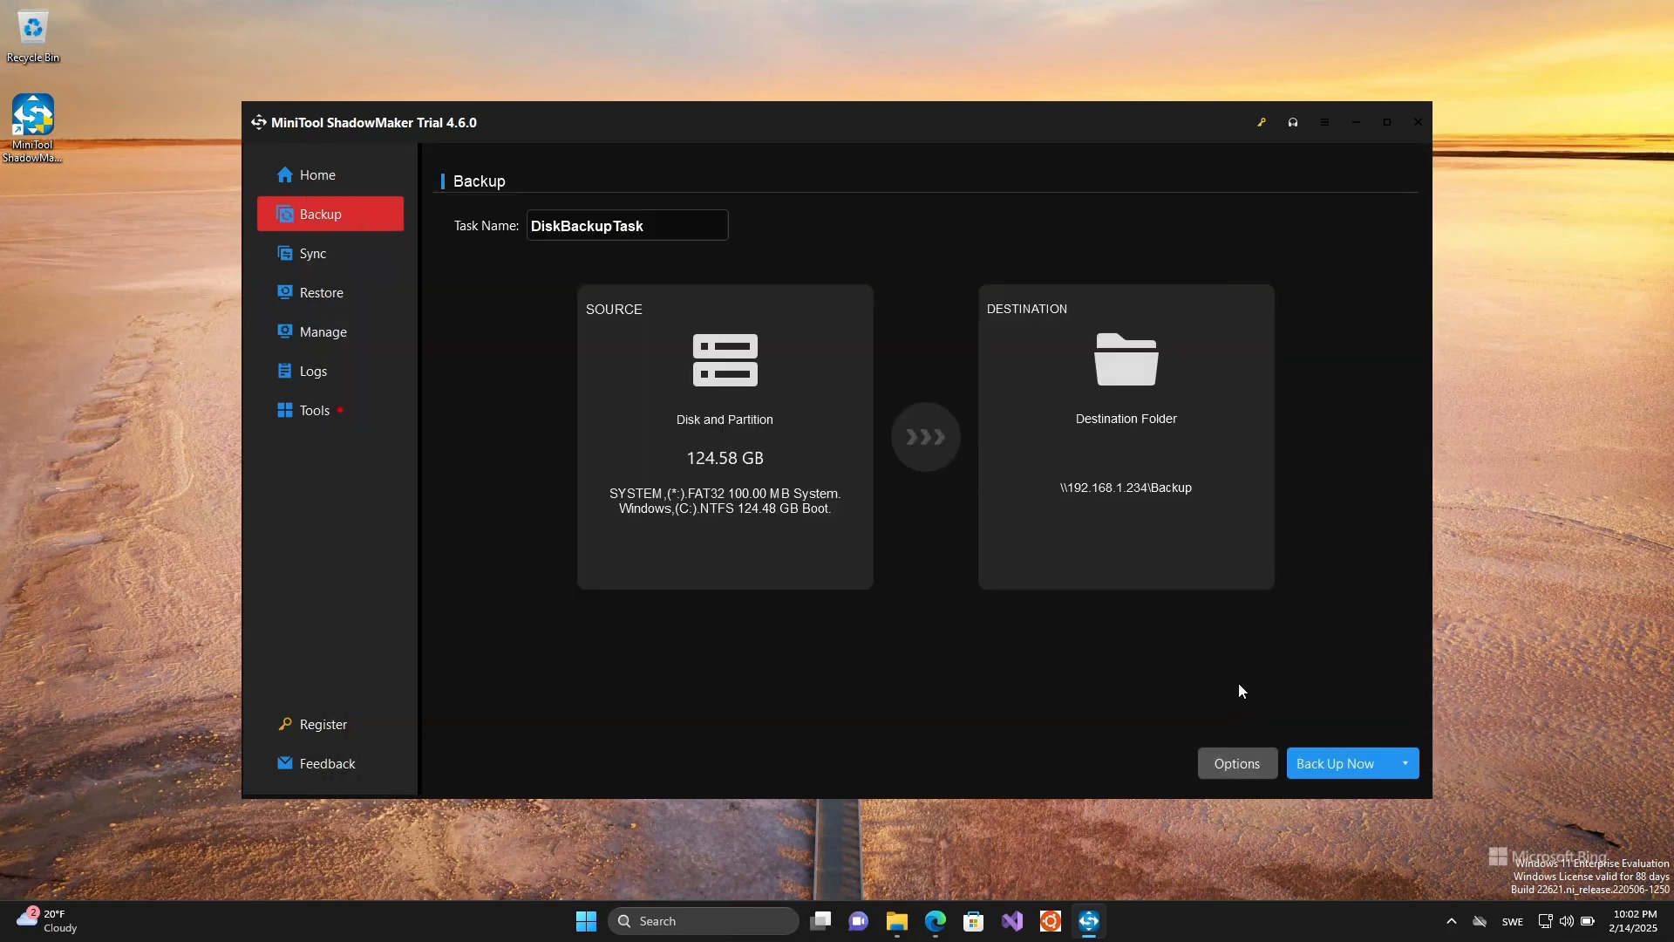
- Review the disk backup's file size, compression, comment and email options plus its scheme and schedule settings, accepting the defaults
left_click(1237, 764)
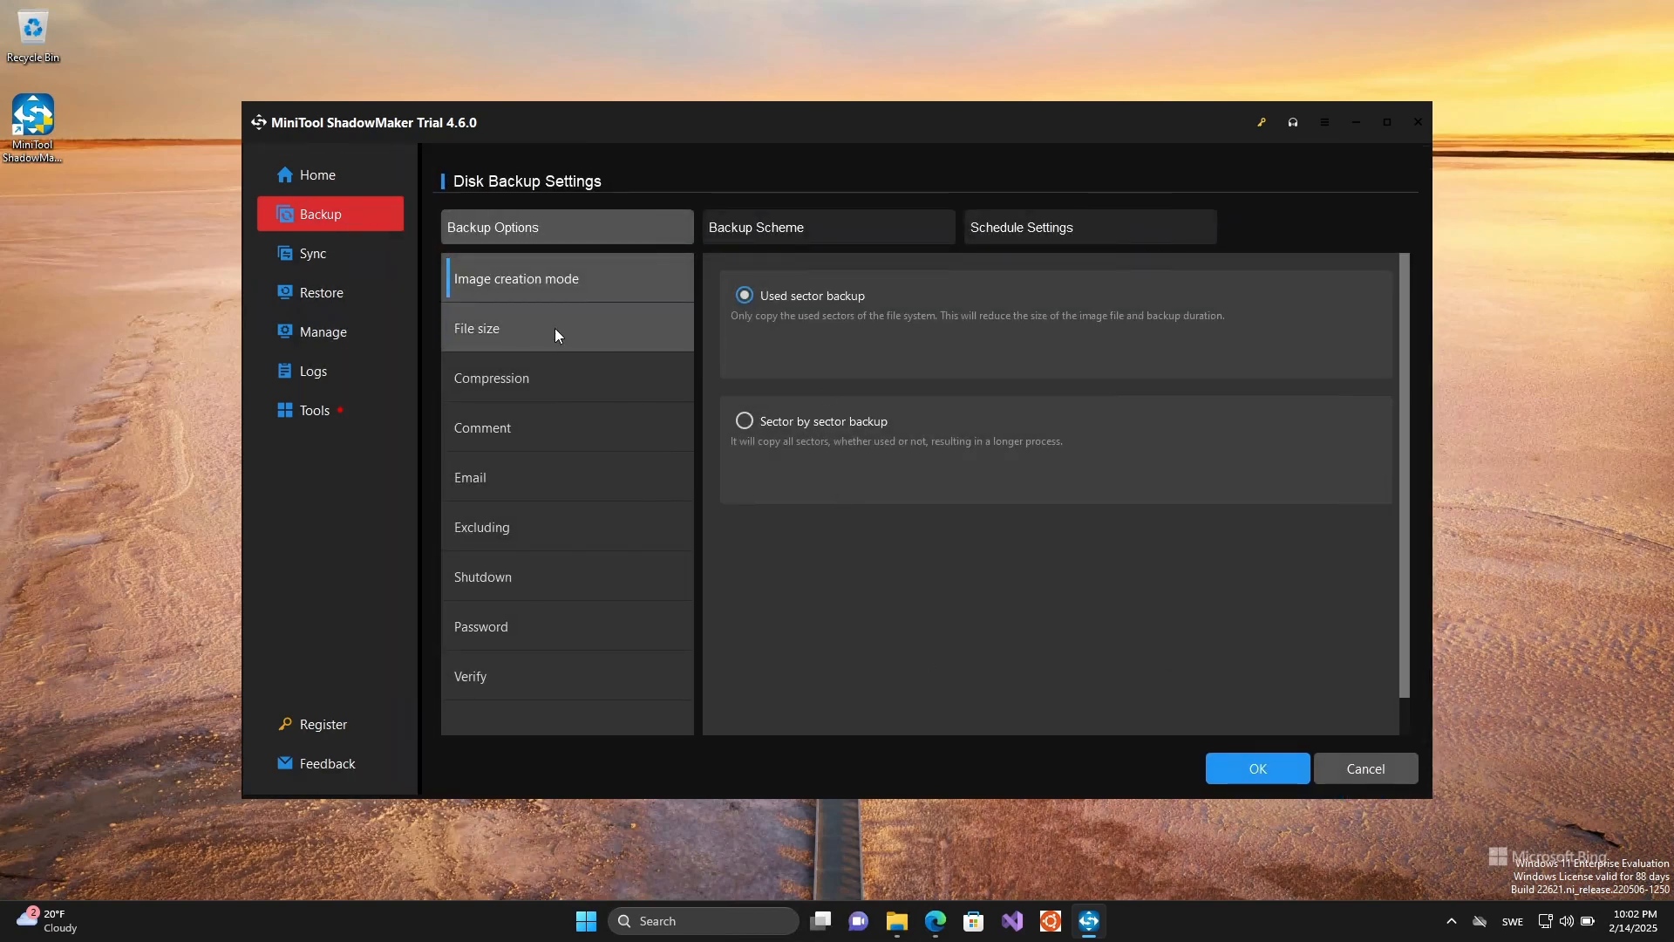
left_click(521, 336)
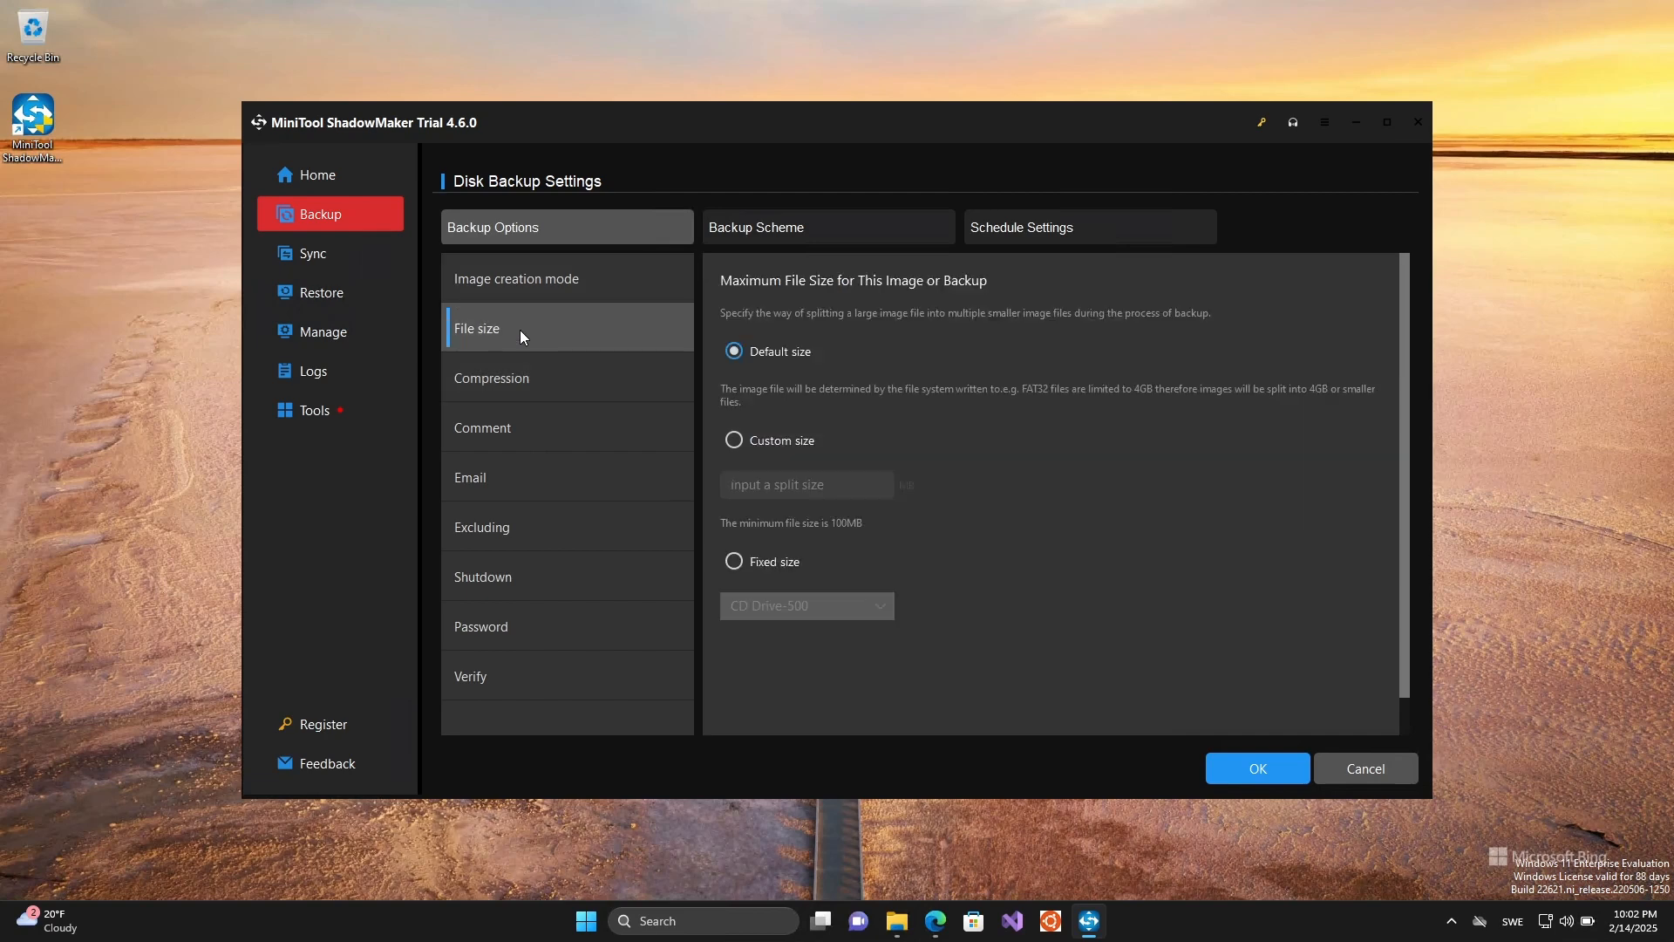
left_click(510, 373)
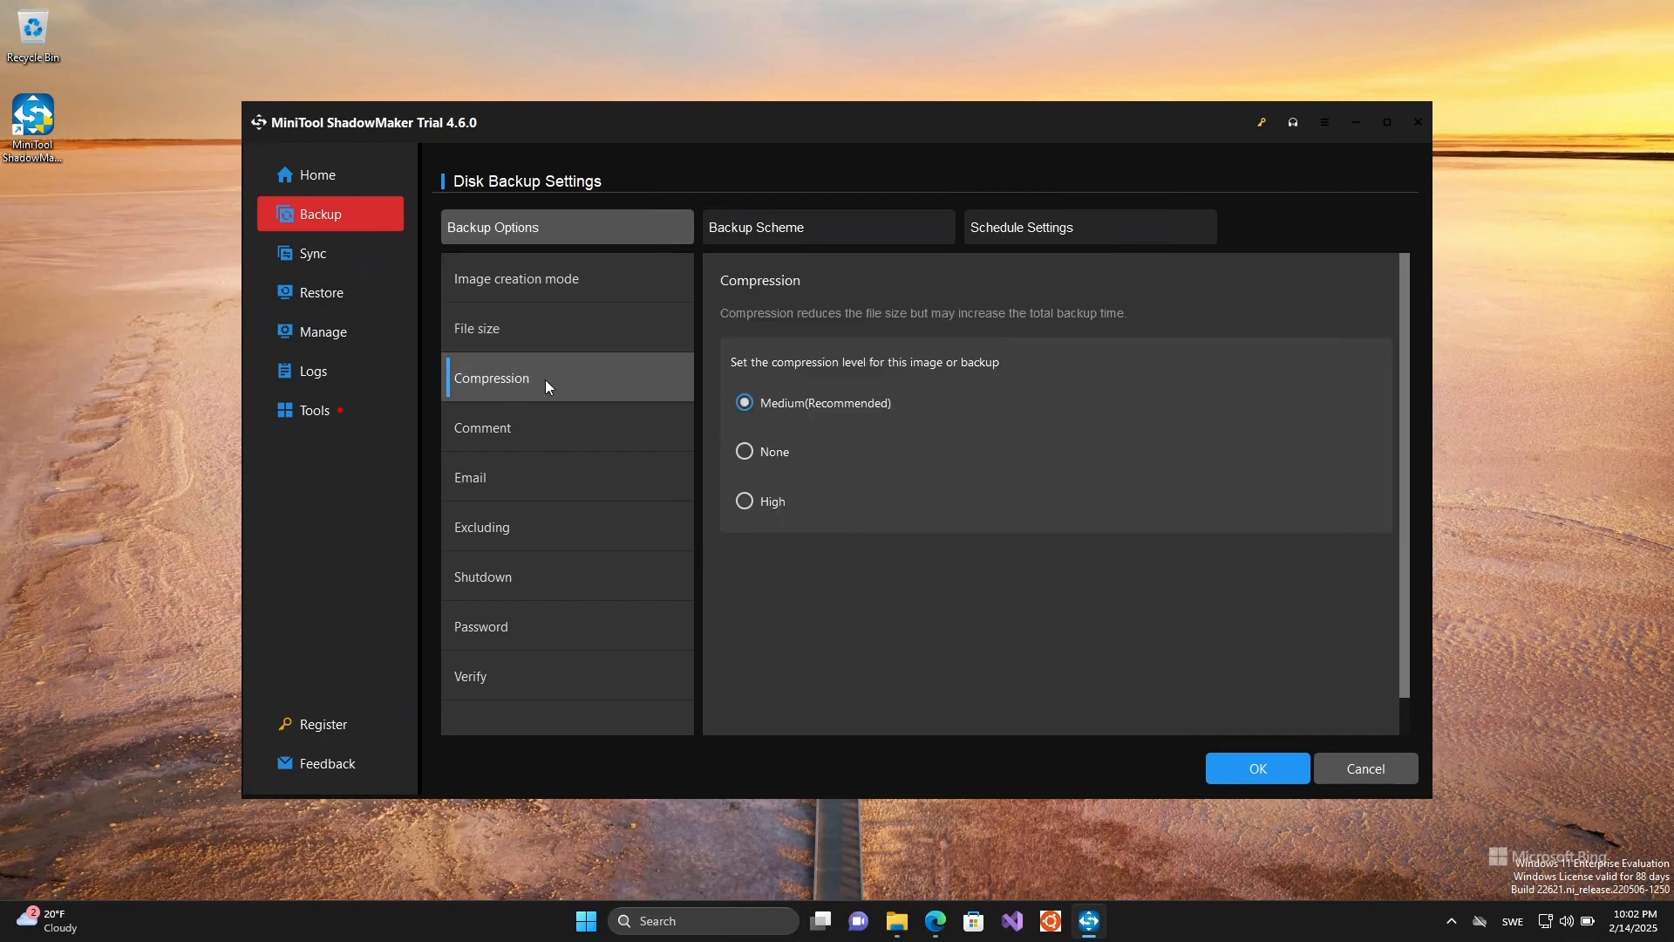
left_click(537, 431)
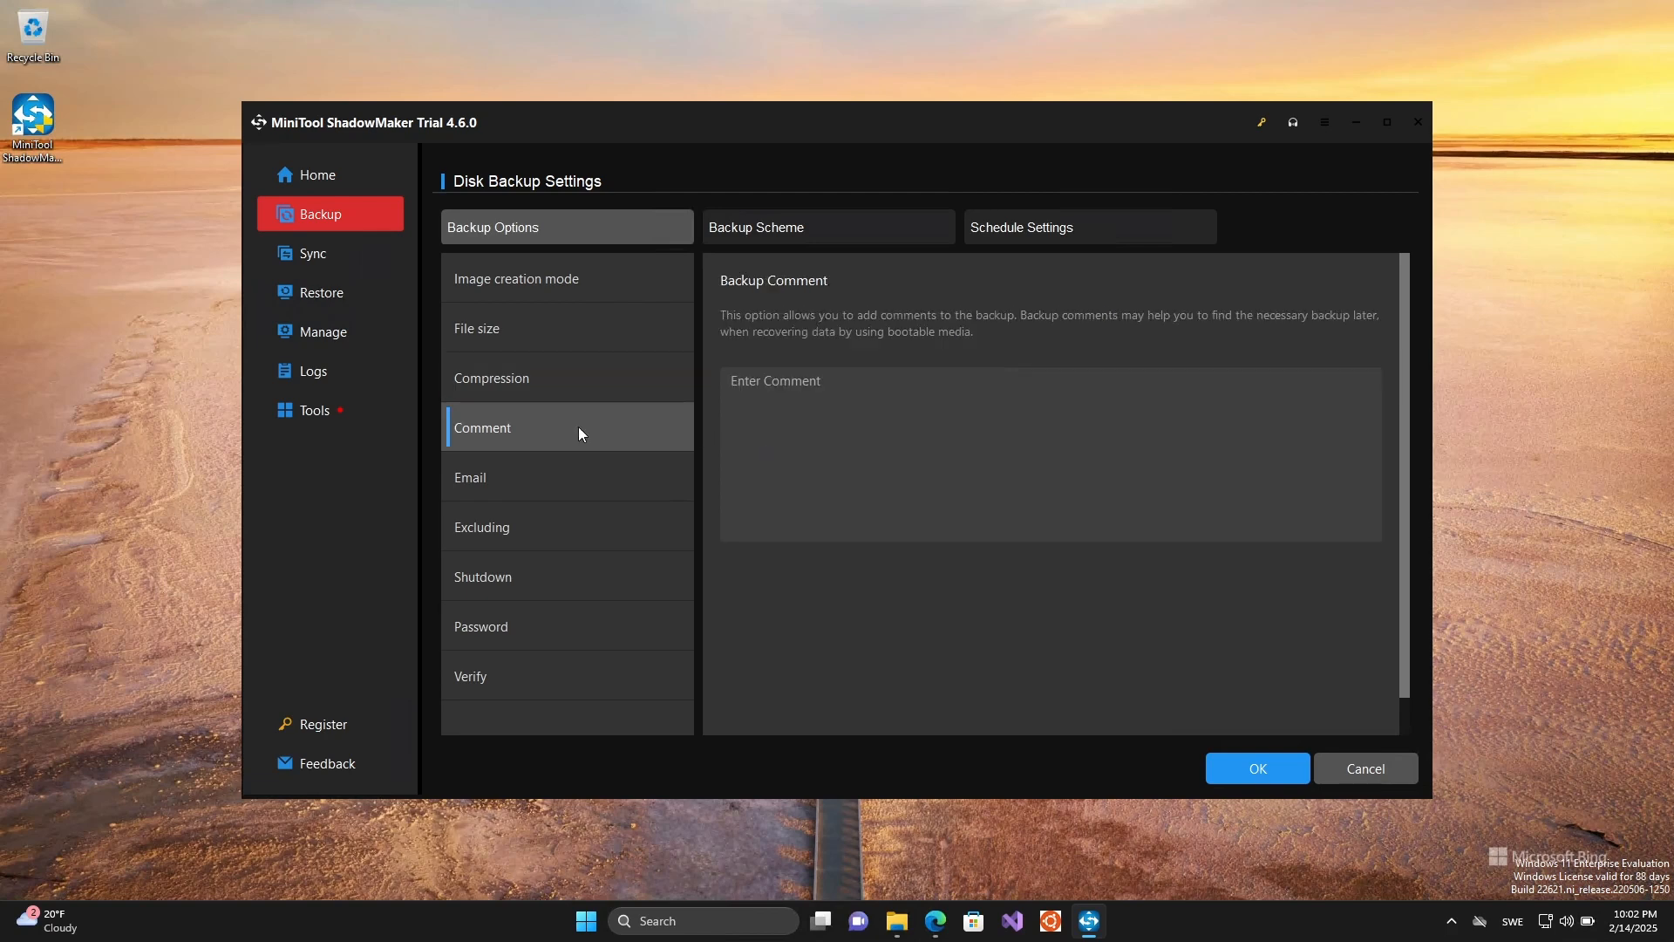
left_click(553, 494)
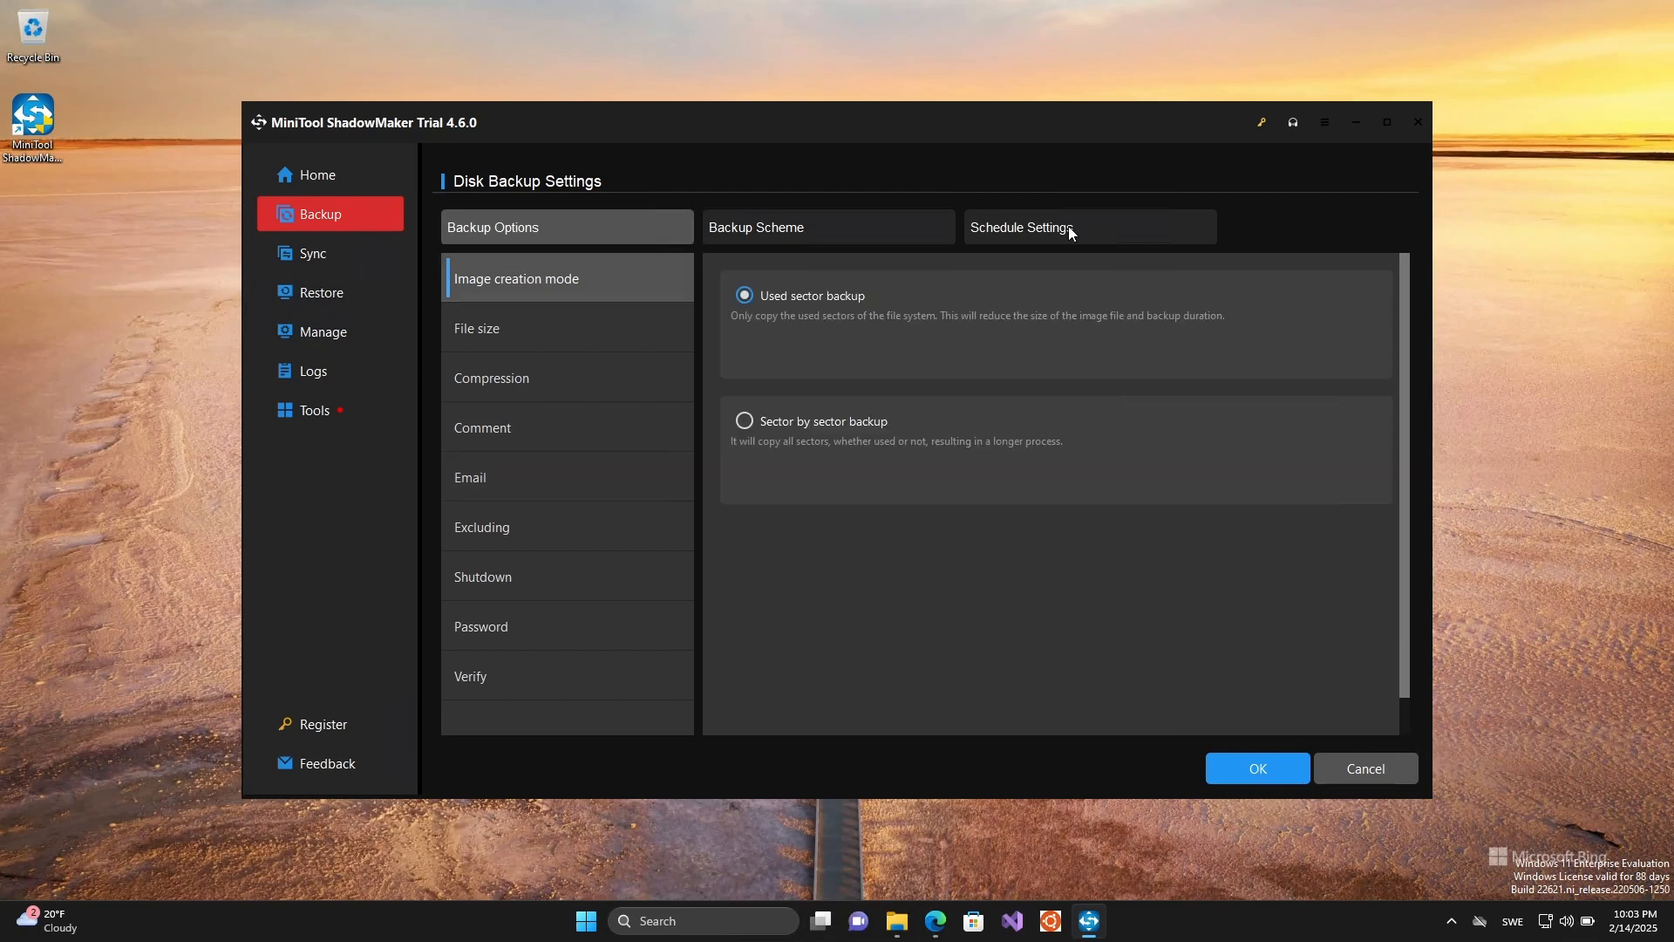
left_click(885, 229)
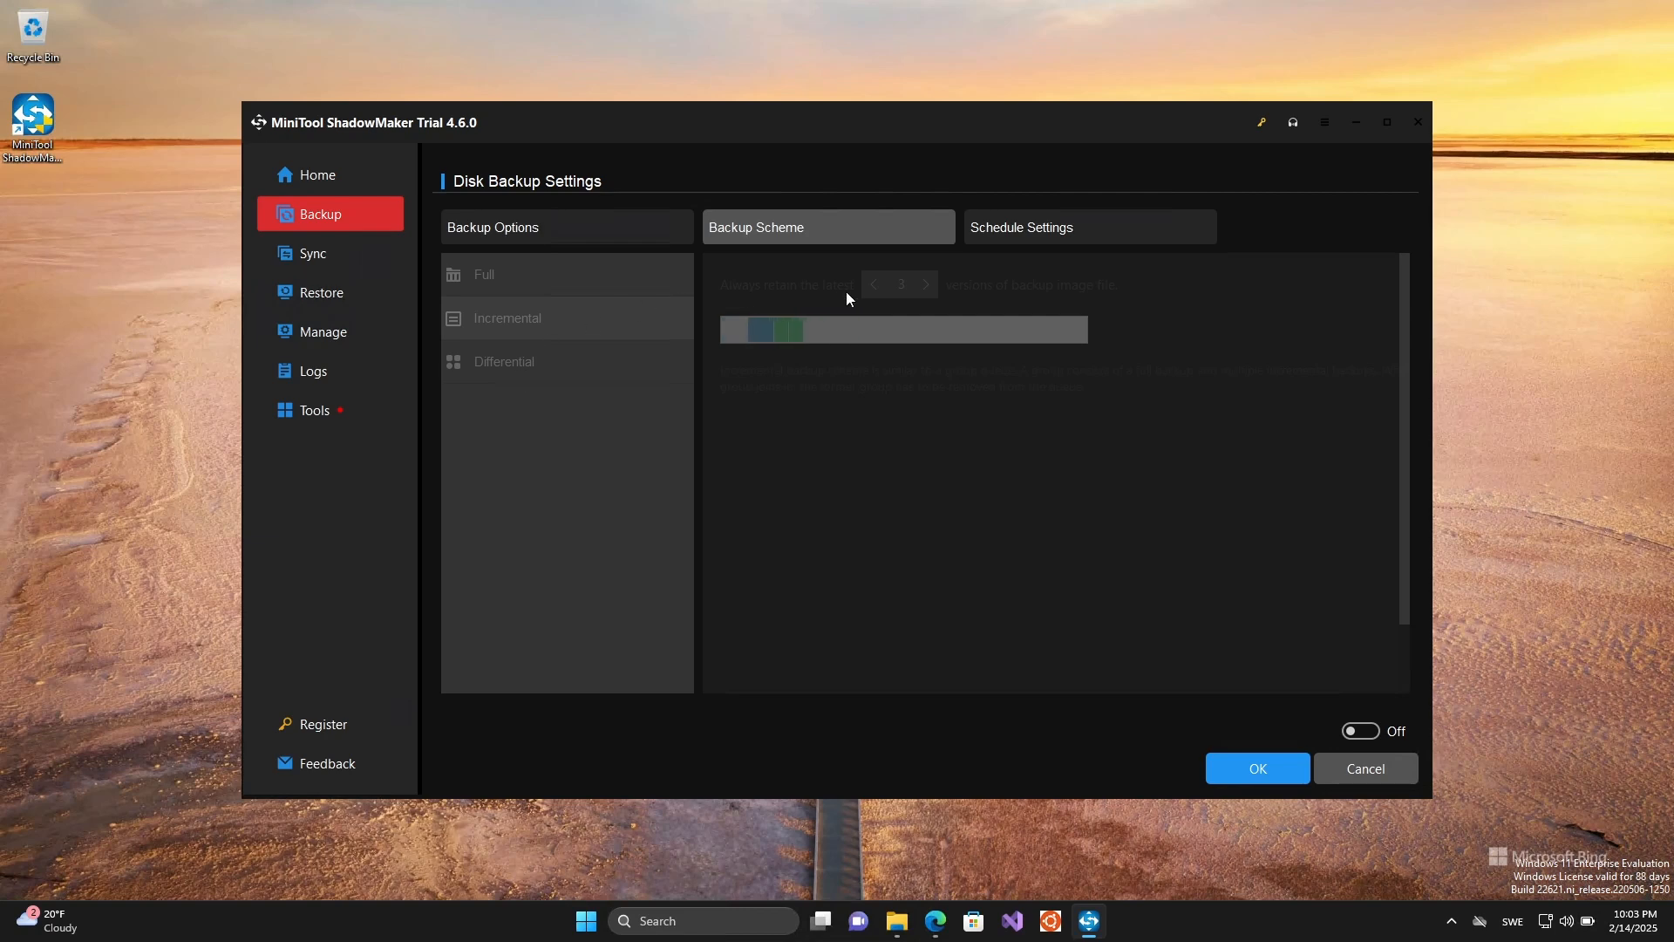
left_click(1105, 230)
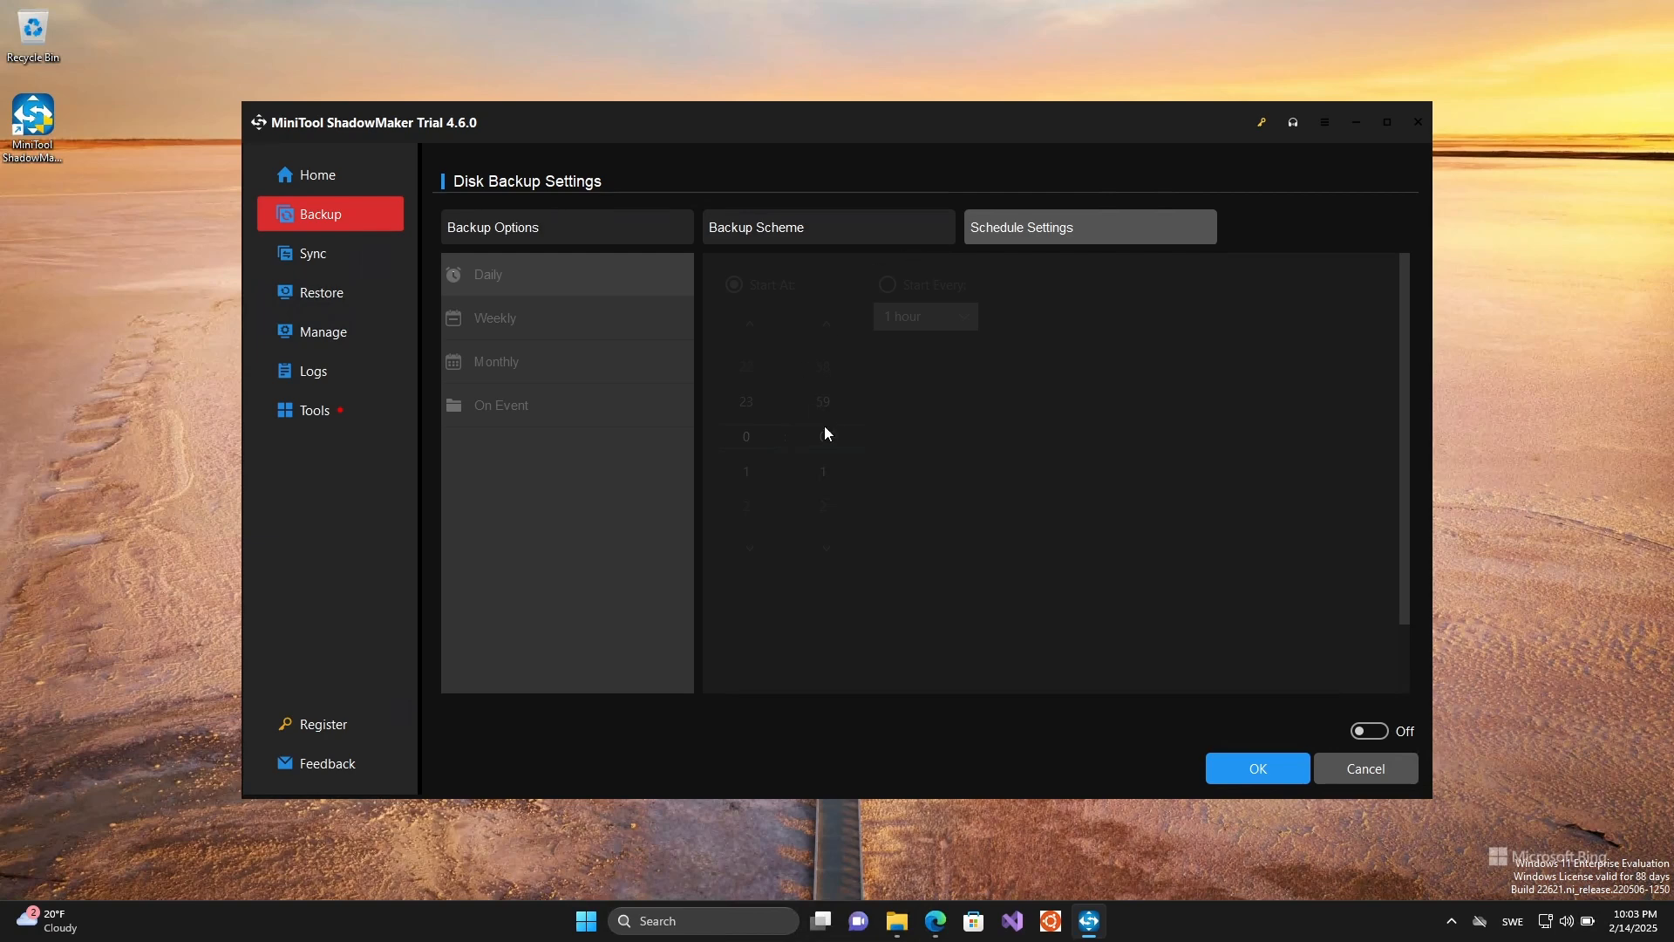
left_click(1270, 773)
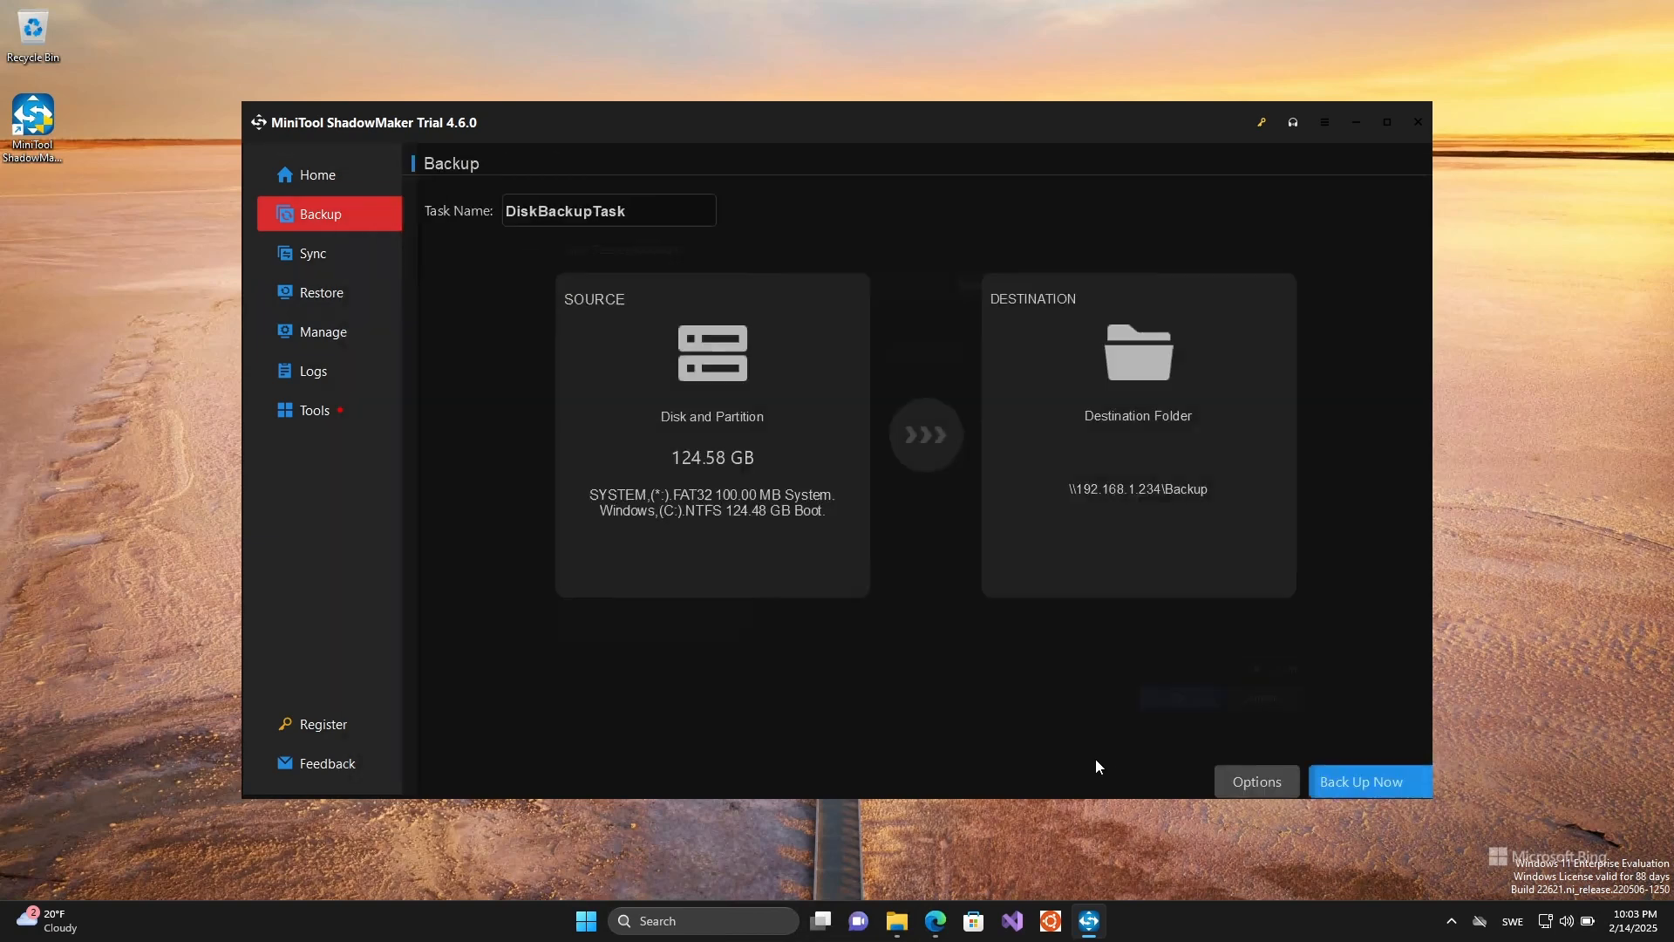
- Start DiskBackupTask immediately to the network share, confirm the backup, and return to the home page
left_click(1331, 762)
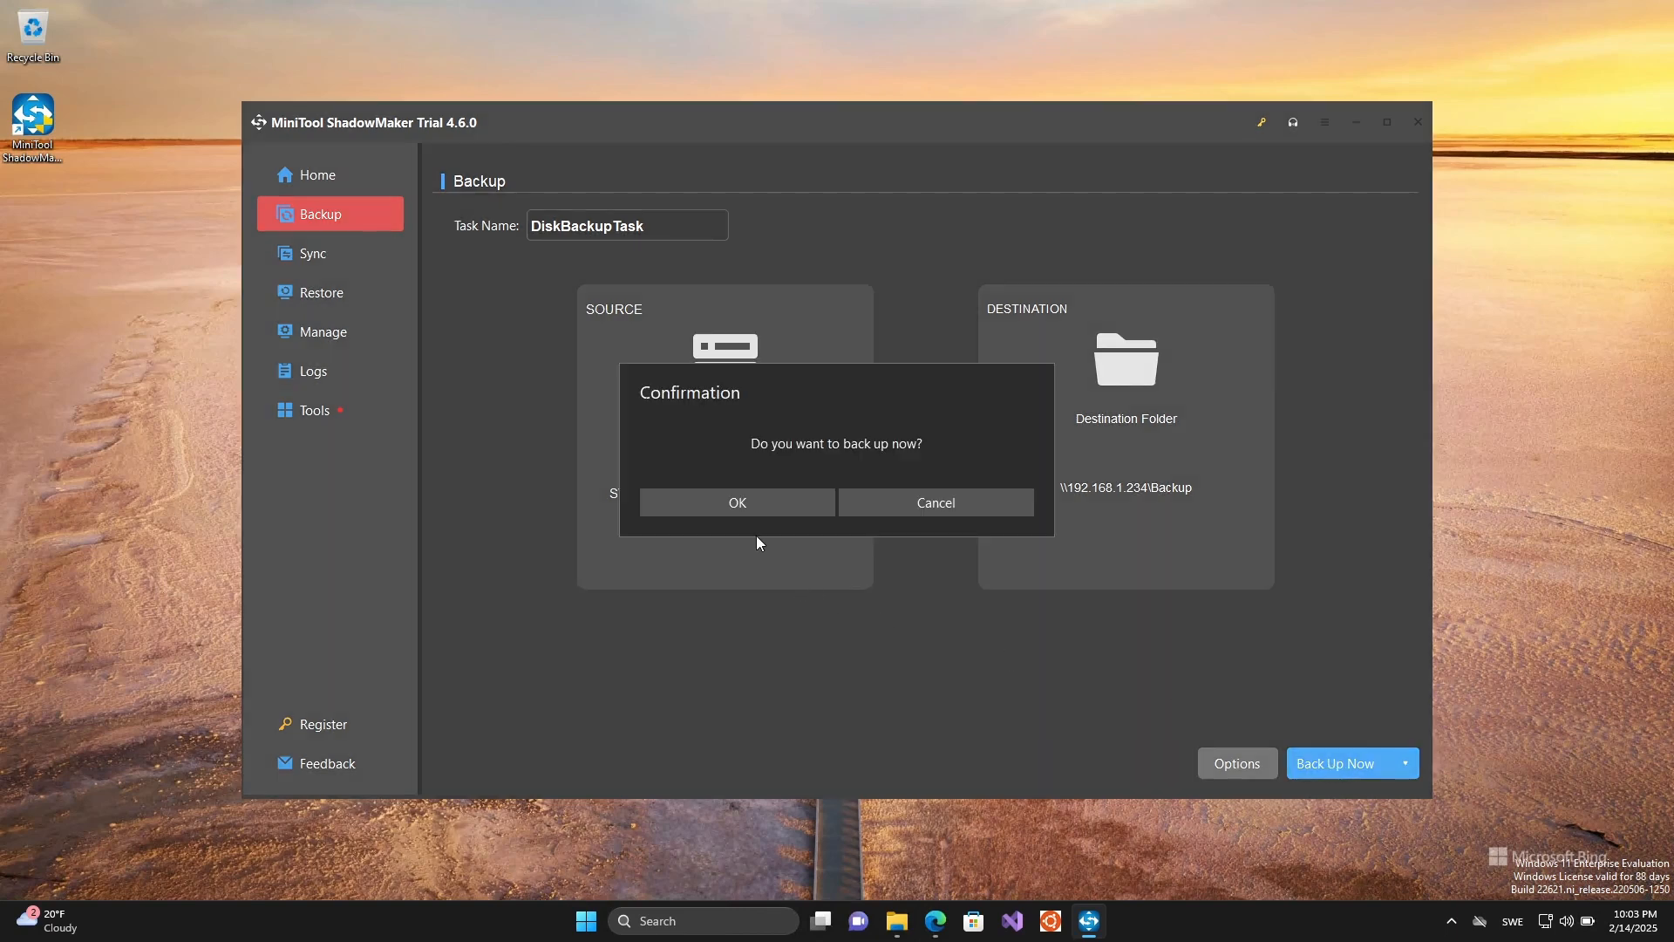
left_click(747, 505)
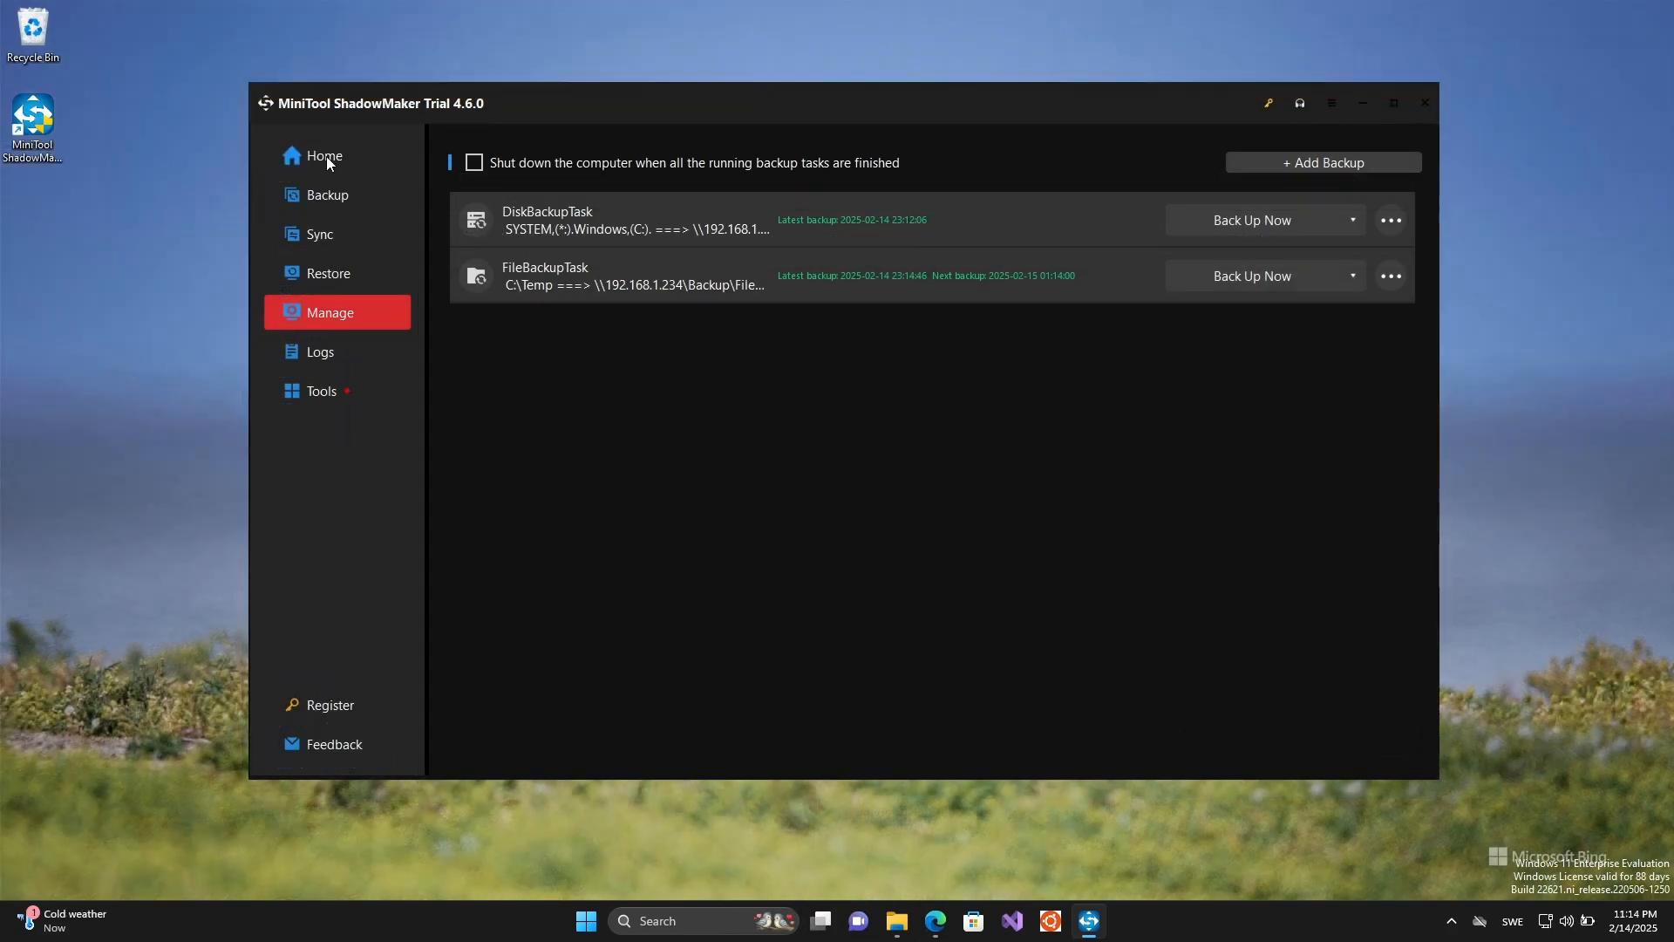
left_click(326, 156)
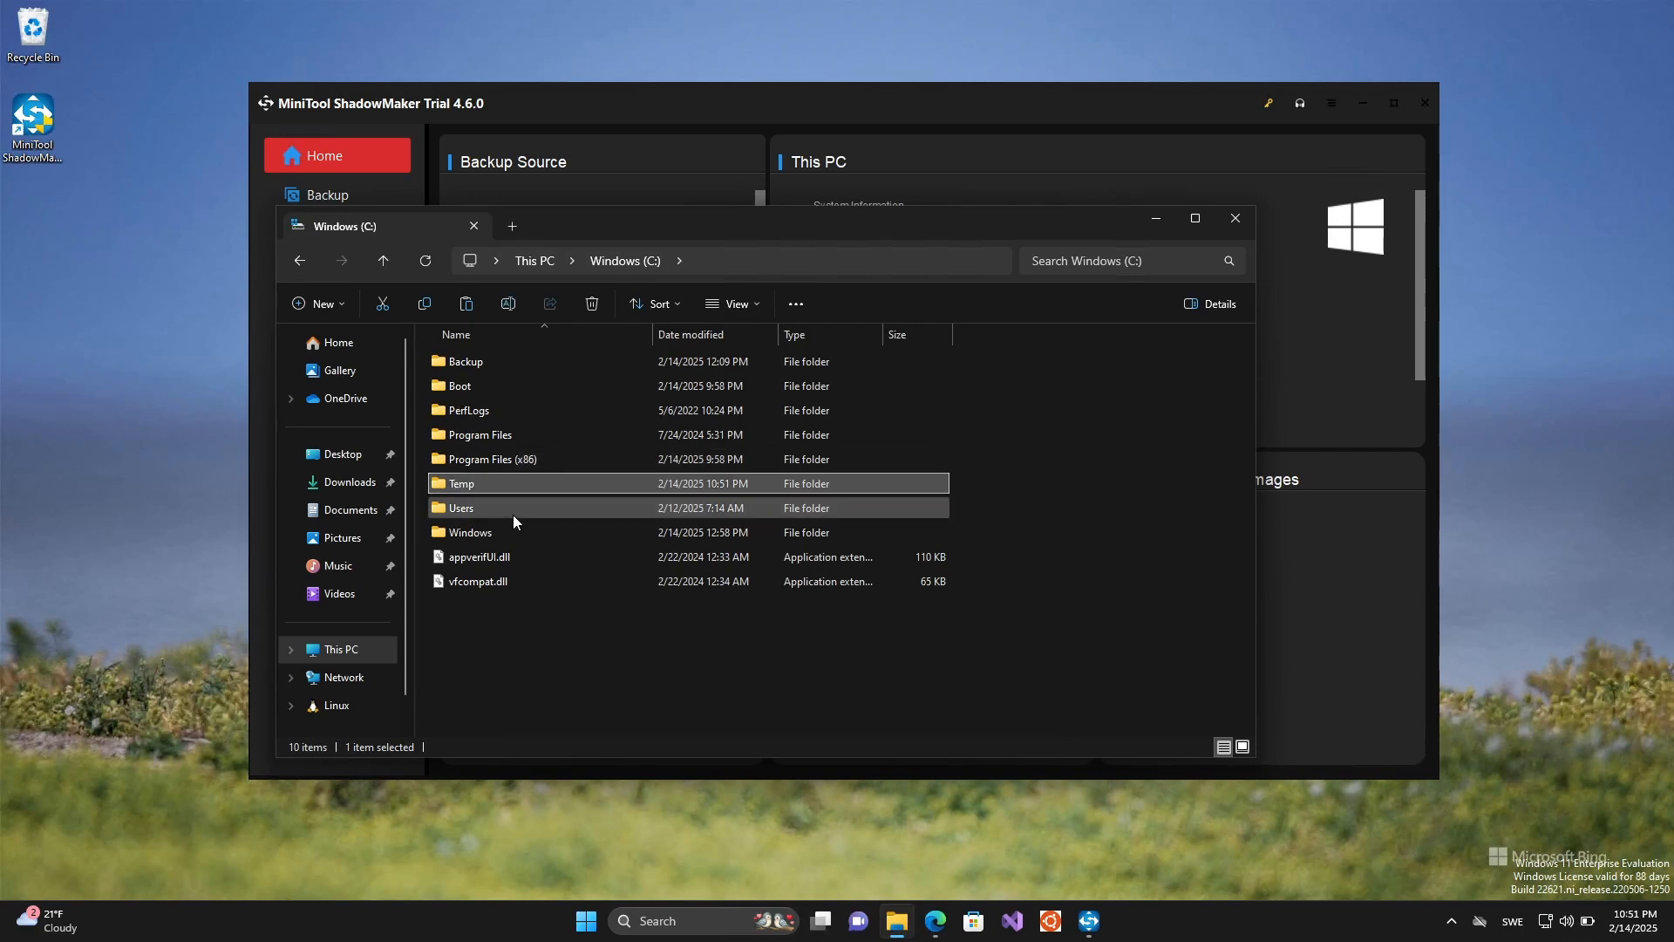
- Permanently delete the Temp folder from drive C: in File Explorer and minimize that window
key("shift+Delete")
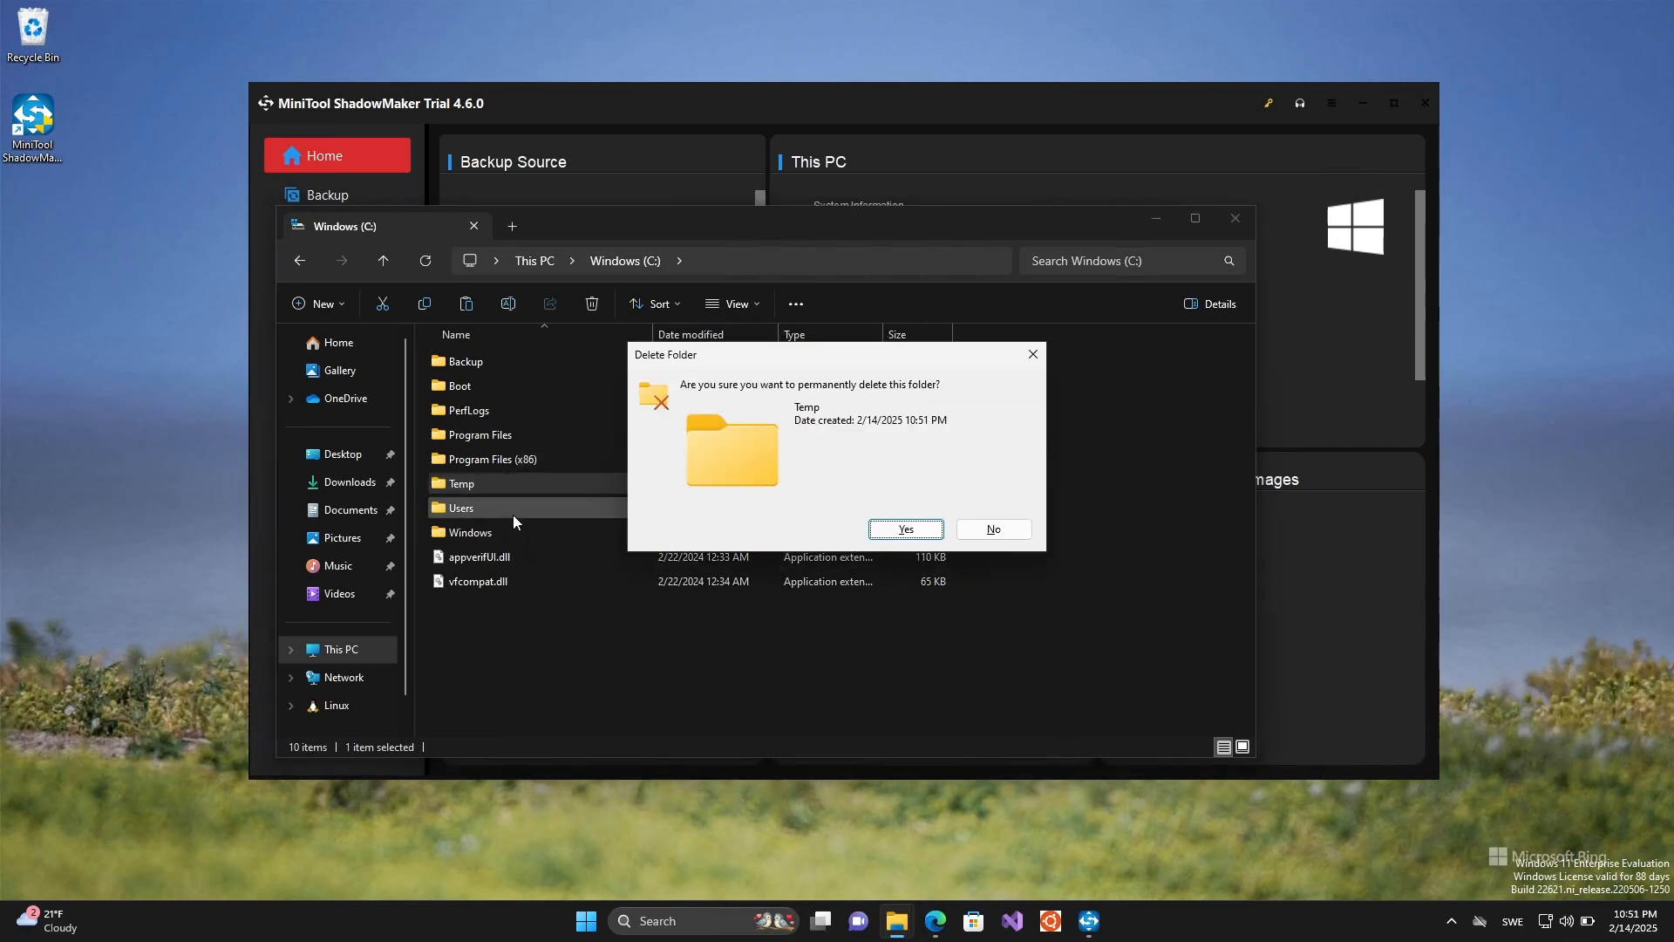
left_click(937, 532)
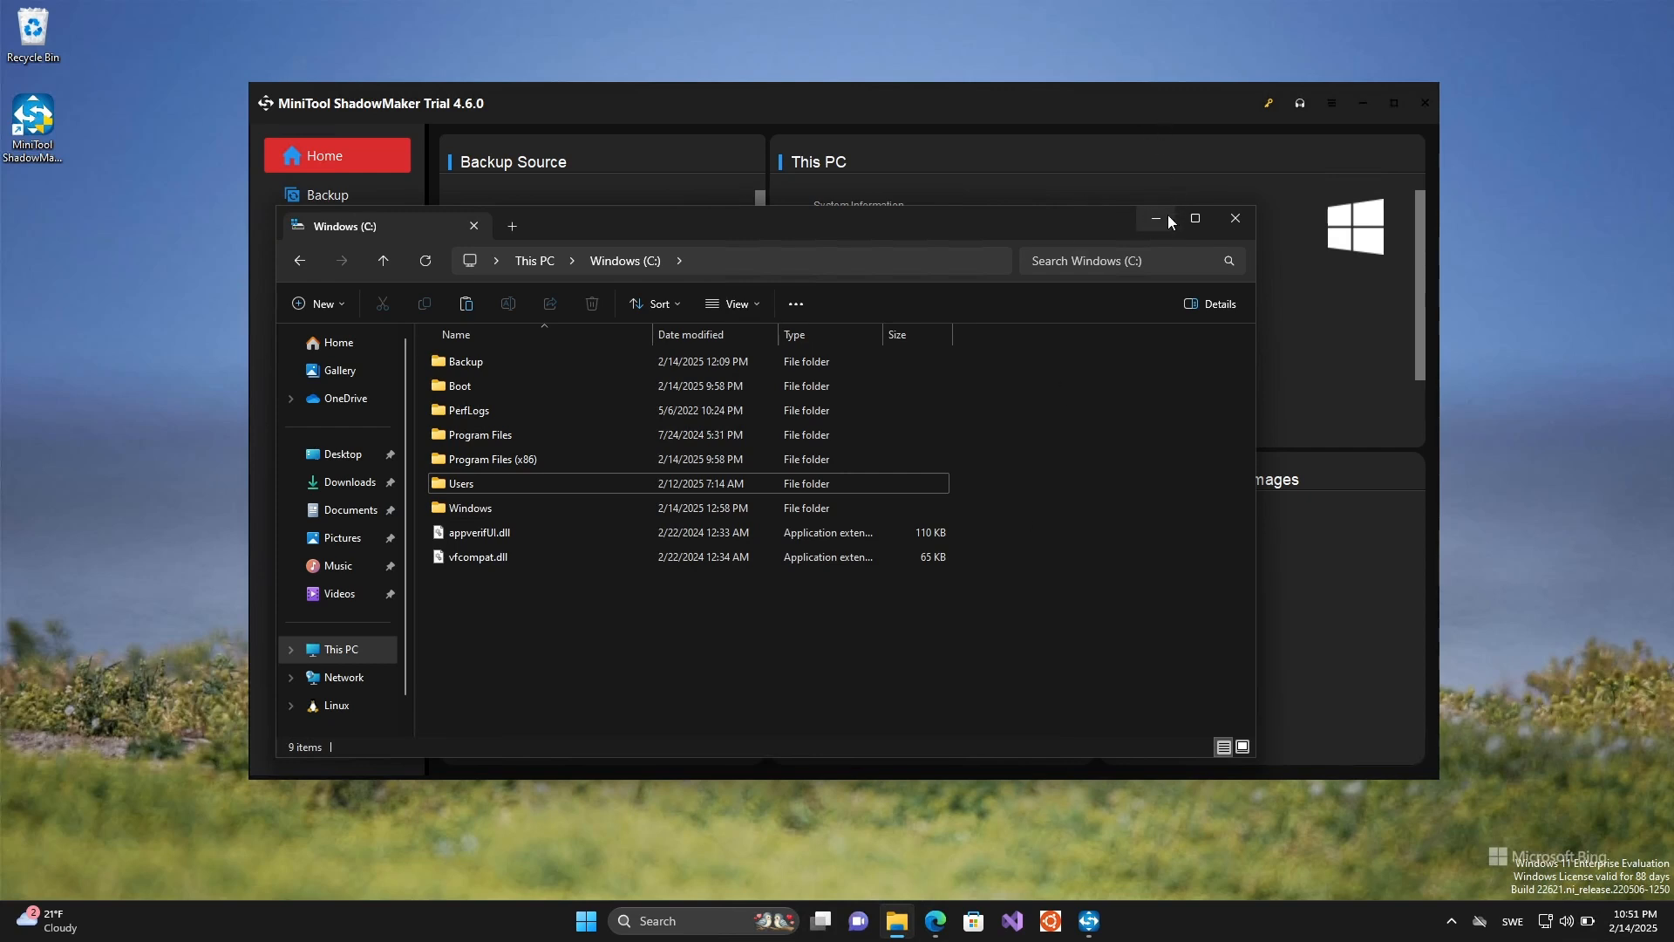
left_click(1166, 218)
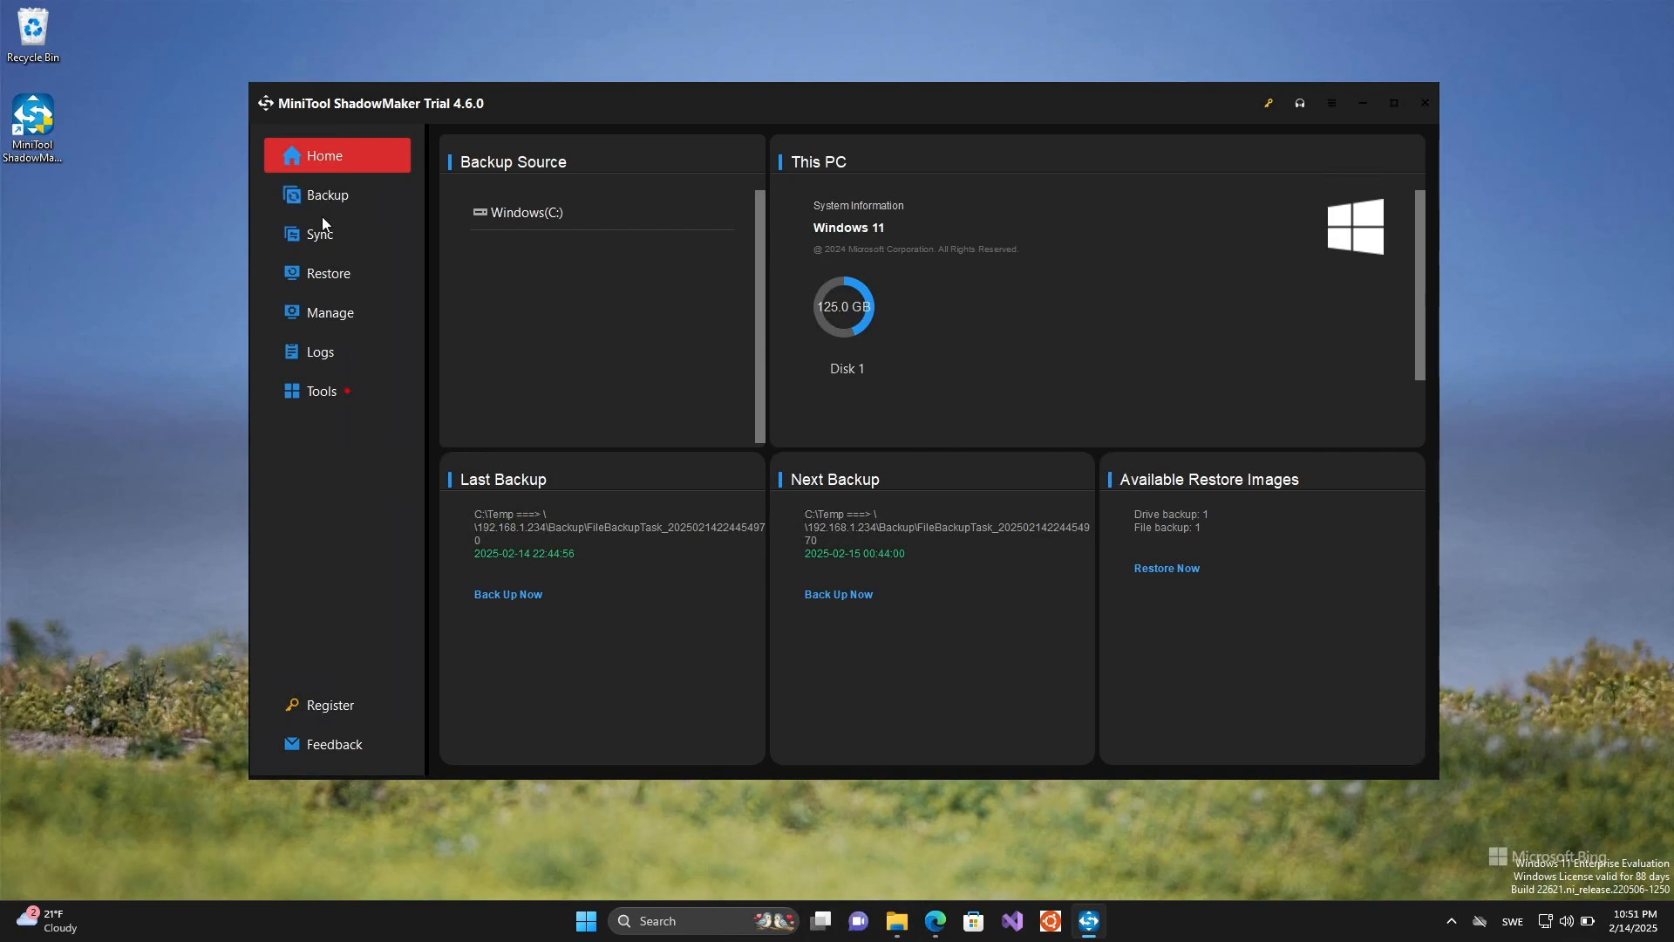
- Choose the 2/14/2025 10:44 PM version of FileBackupTask for restoring, including the whole Temp folder with all its subfolders
left_click(321, 273)
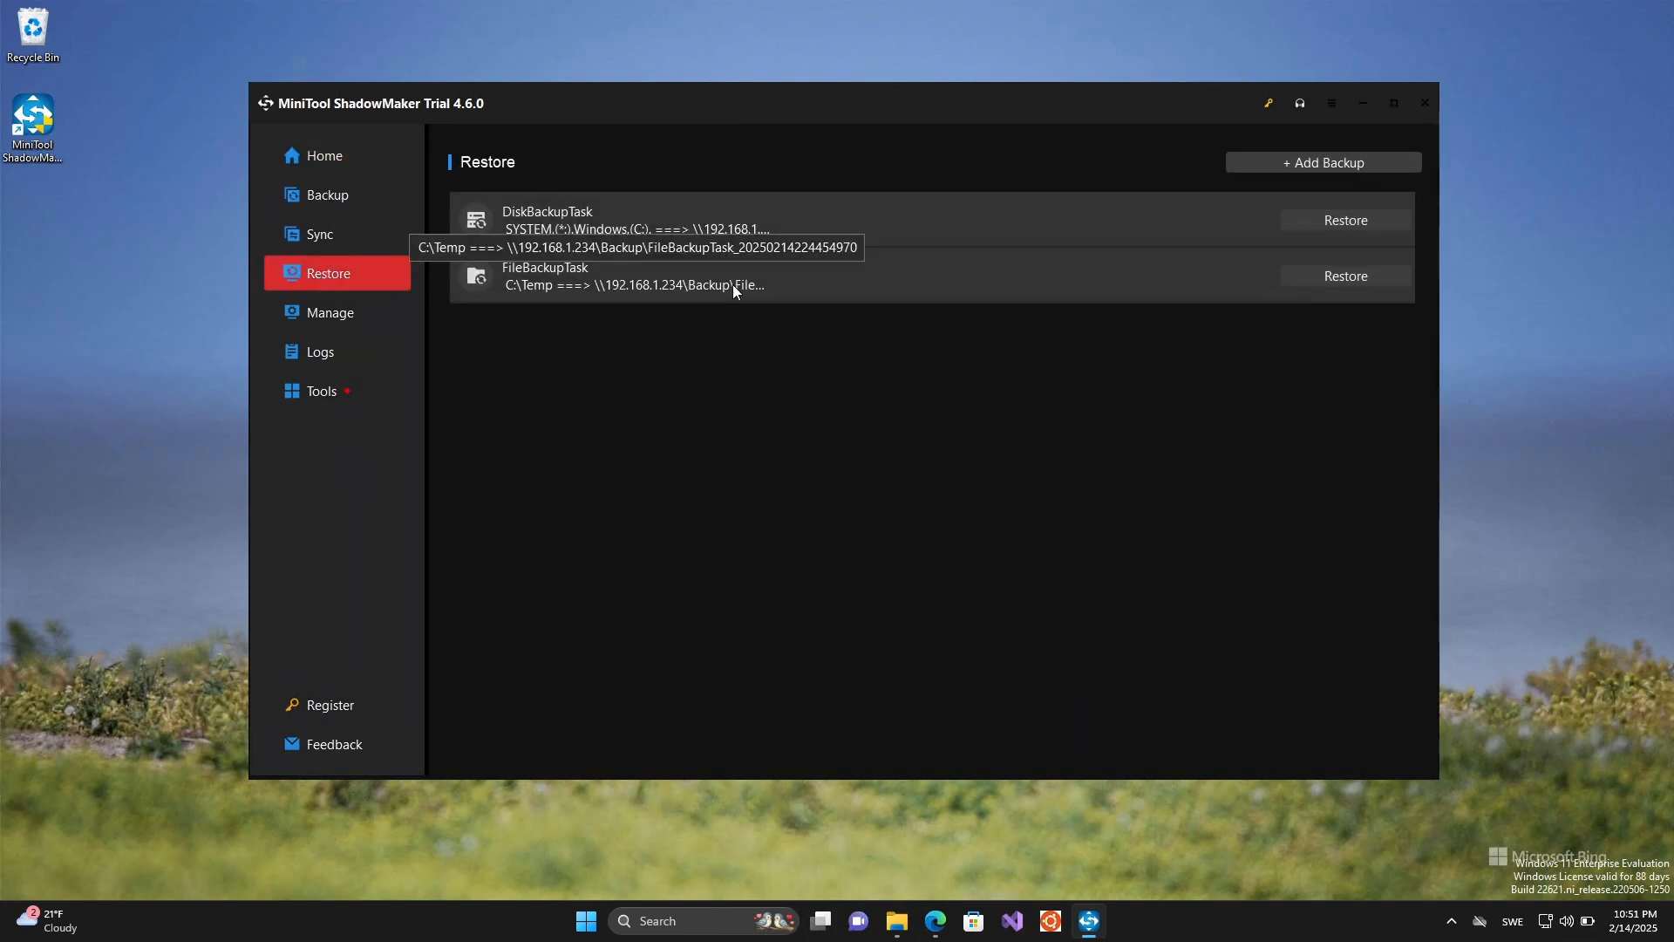
left_click(1359, 278)
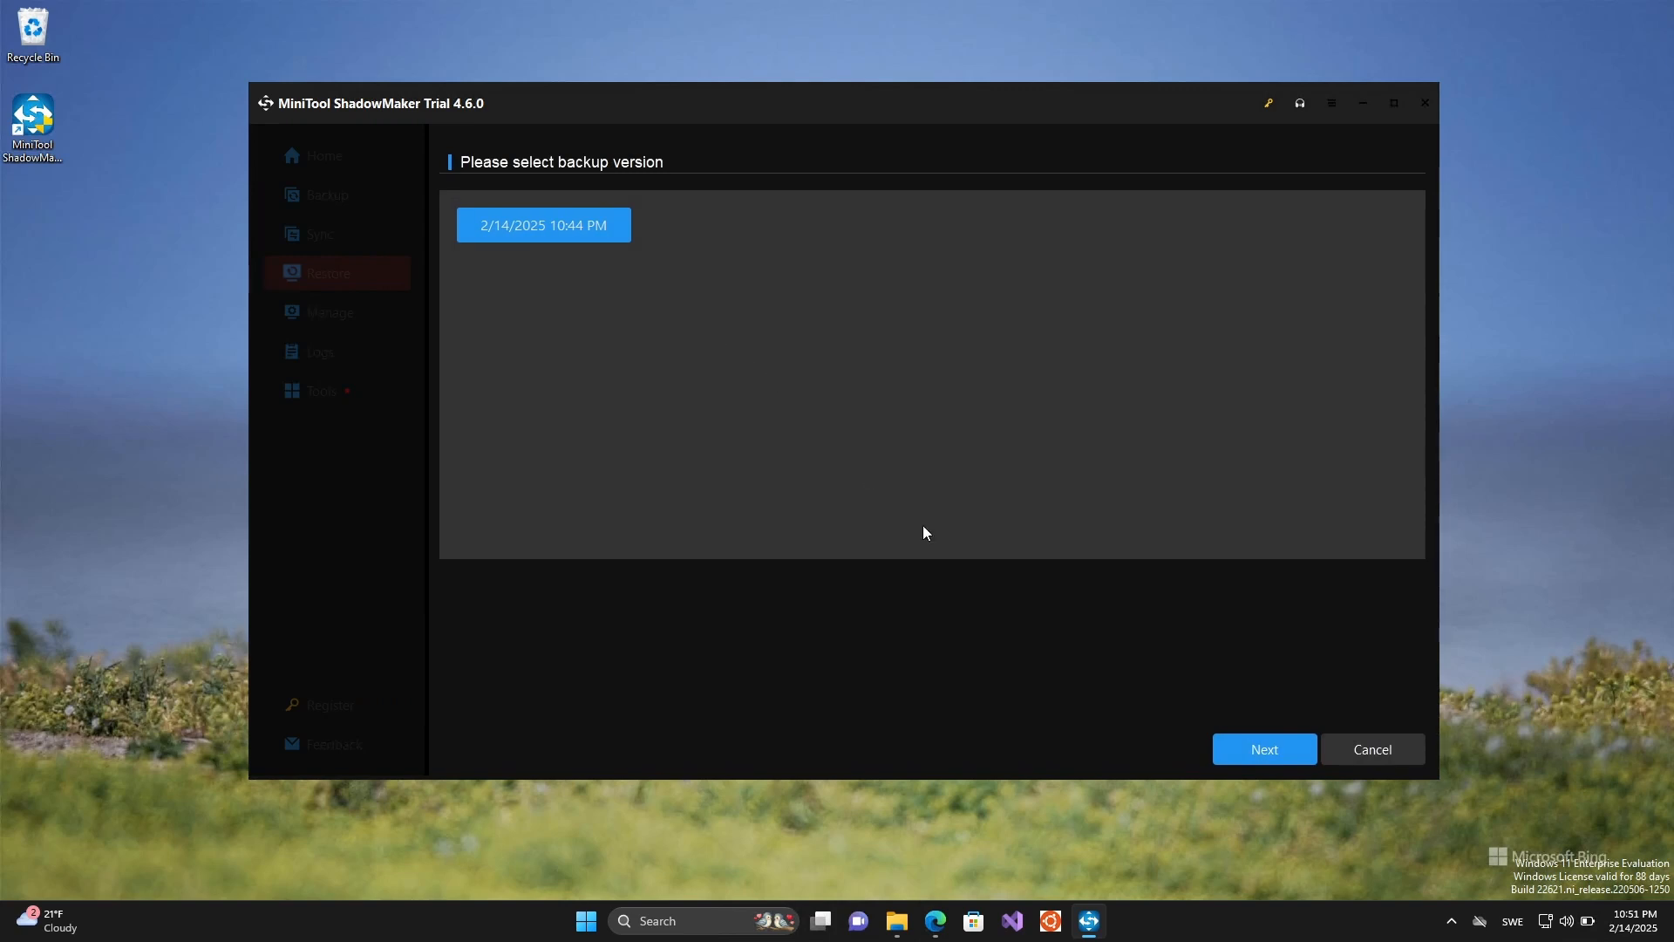
left_click(1224, 750)
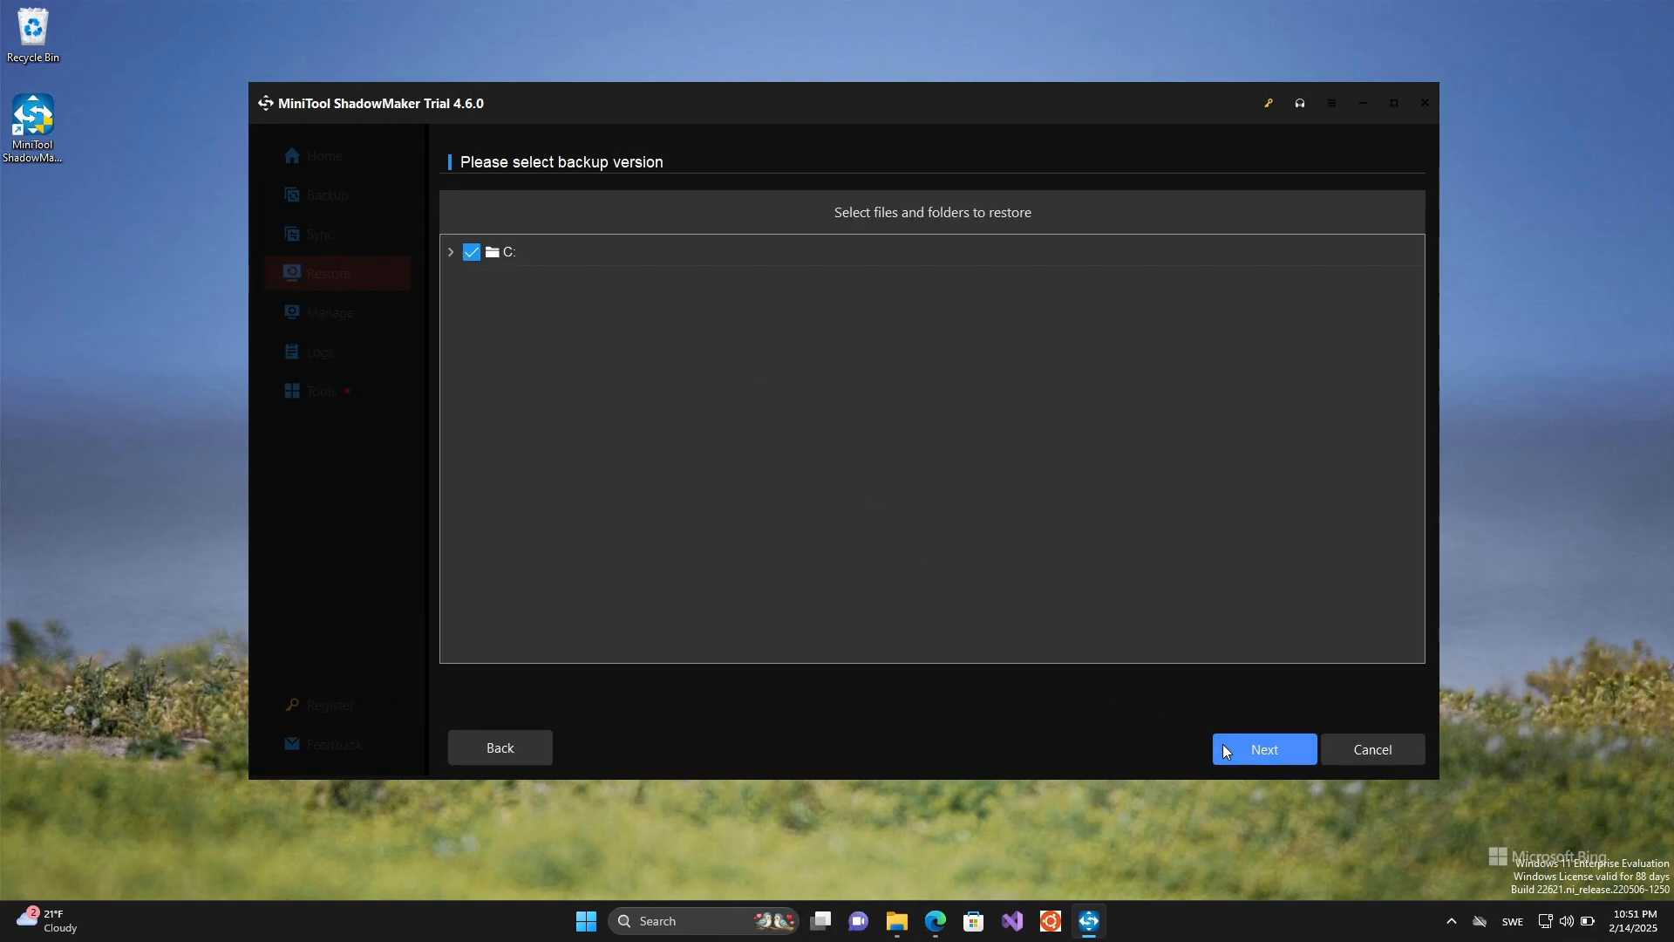
left_click(452, 252)
left_click(472, 286)
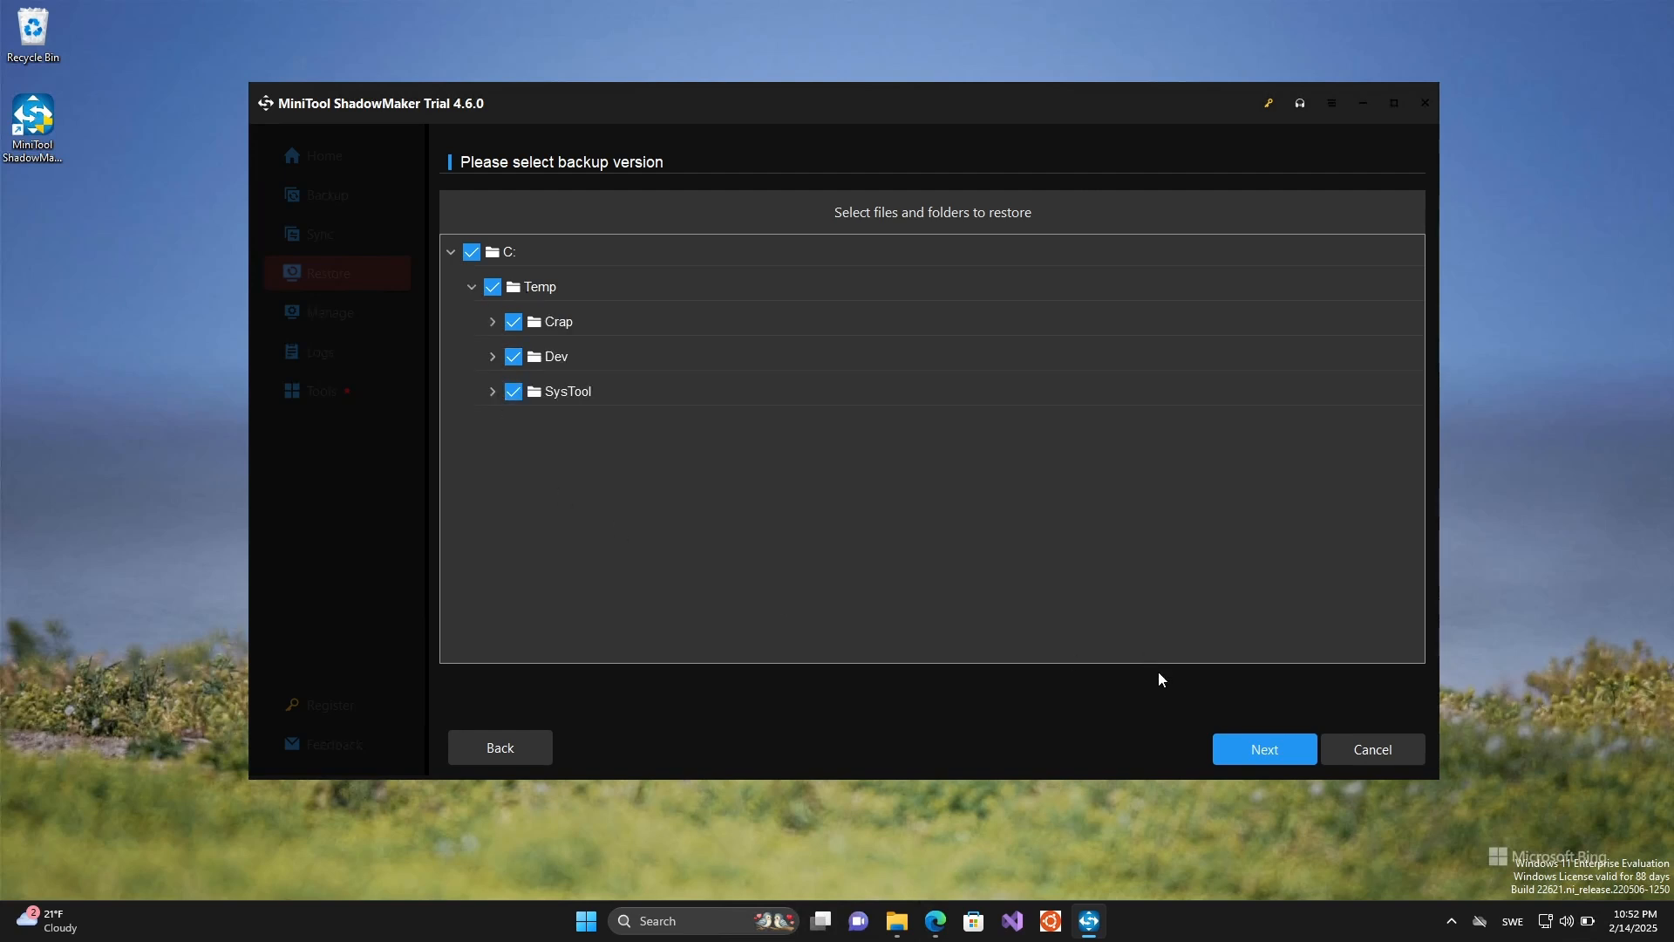
left_click(1273, 750)
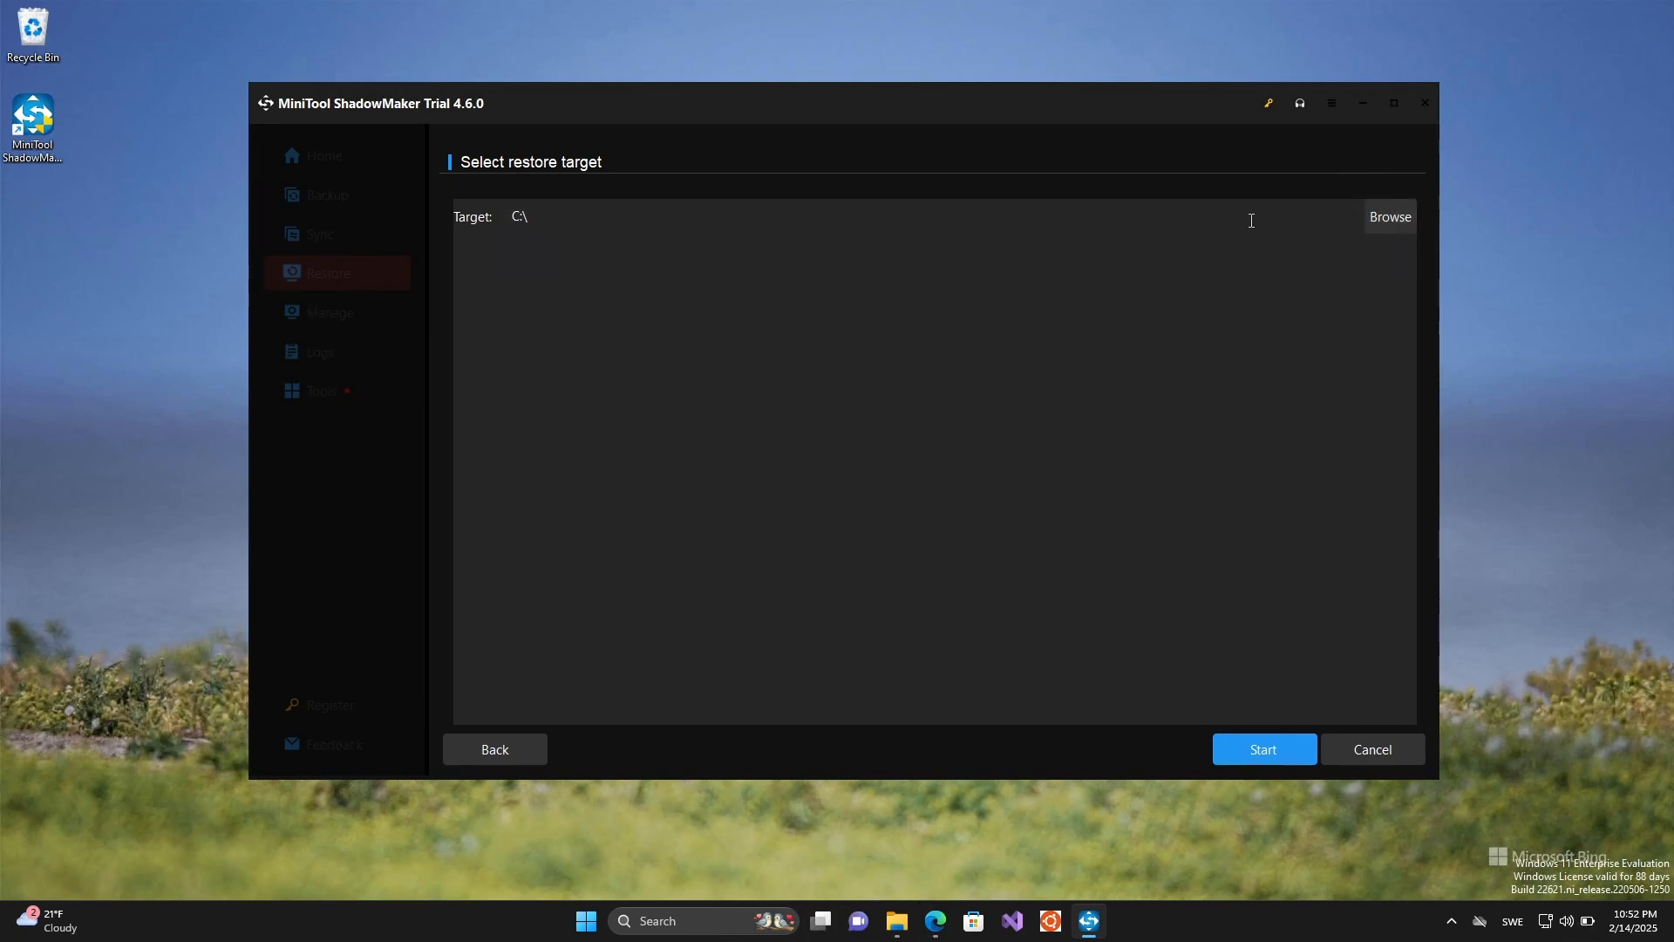
- Browse for the restore target and set it to the Windows (C:) drive
left_click(1390, 217)
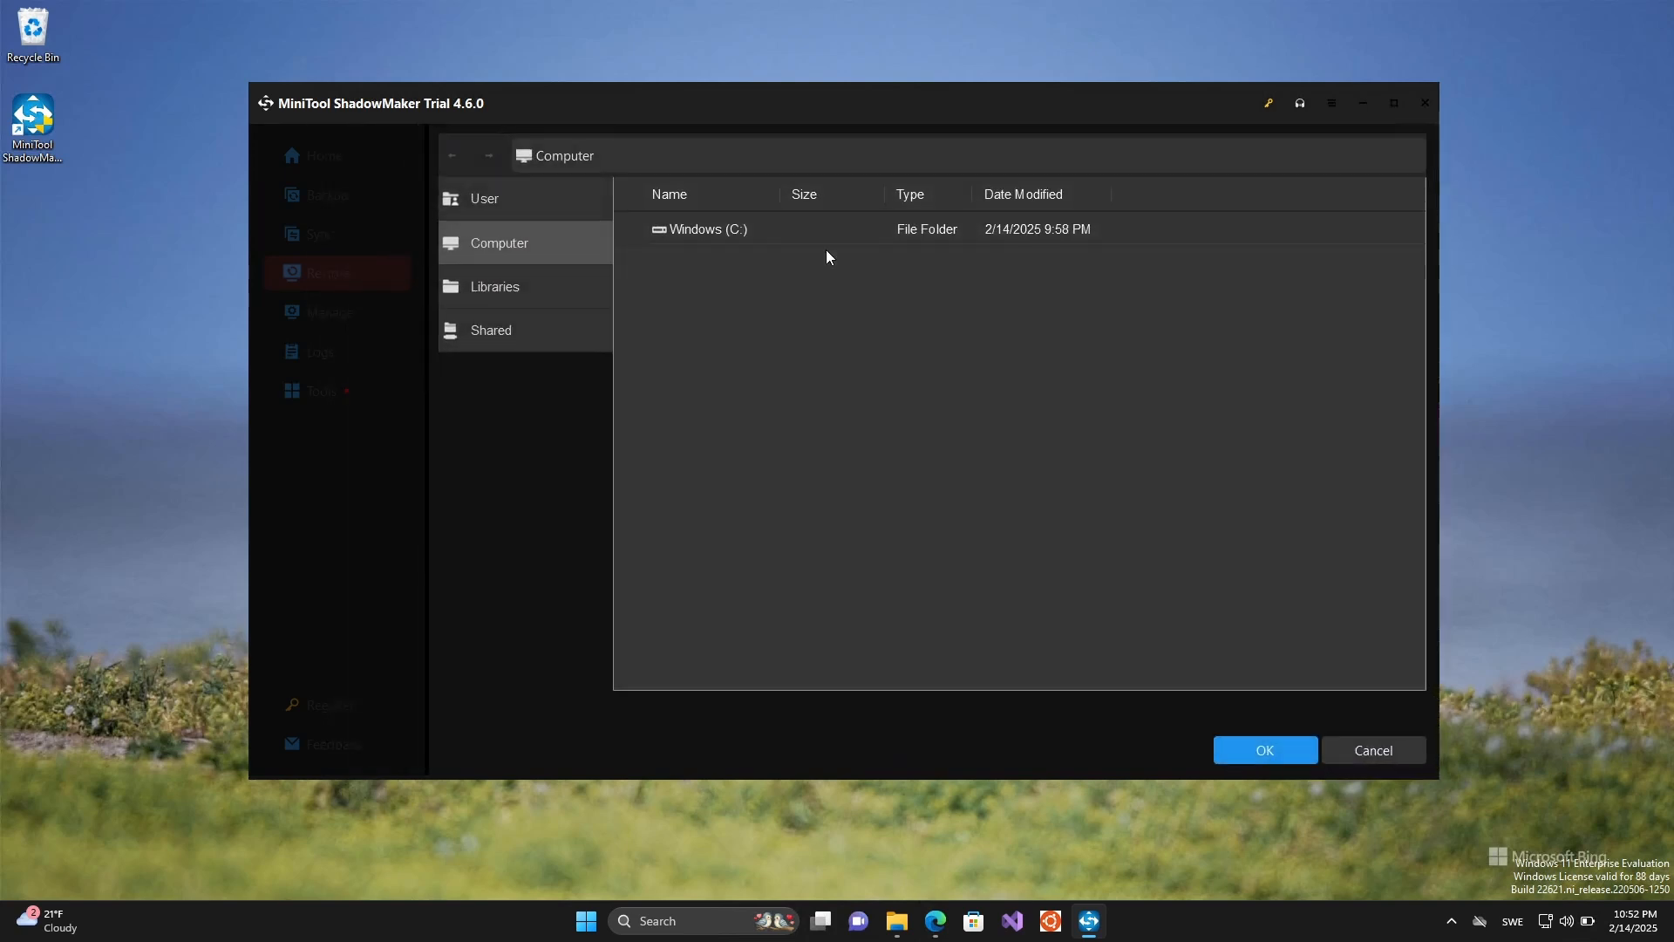
left_click(713, 230)
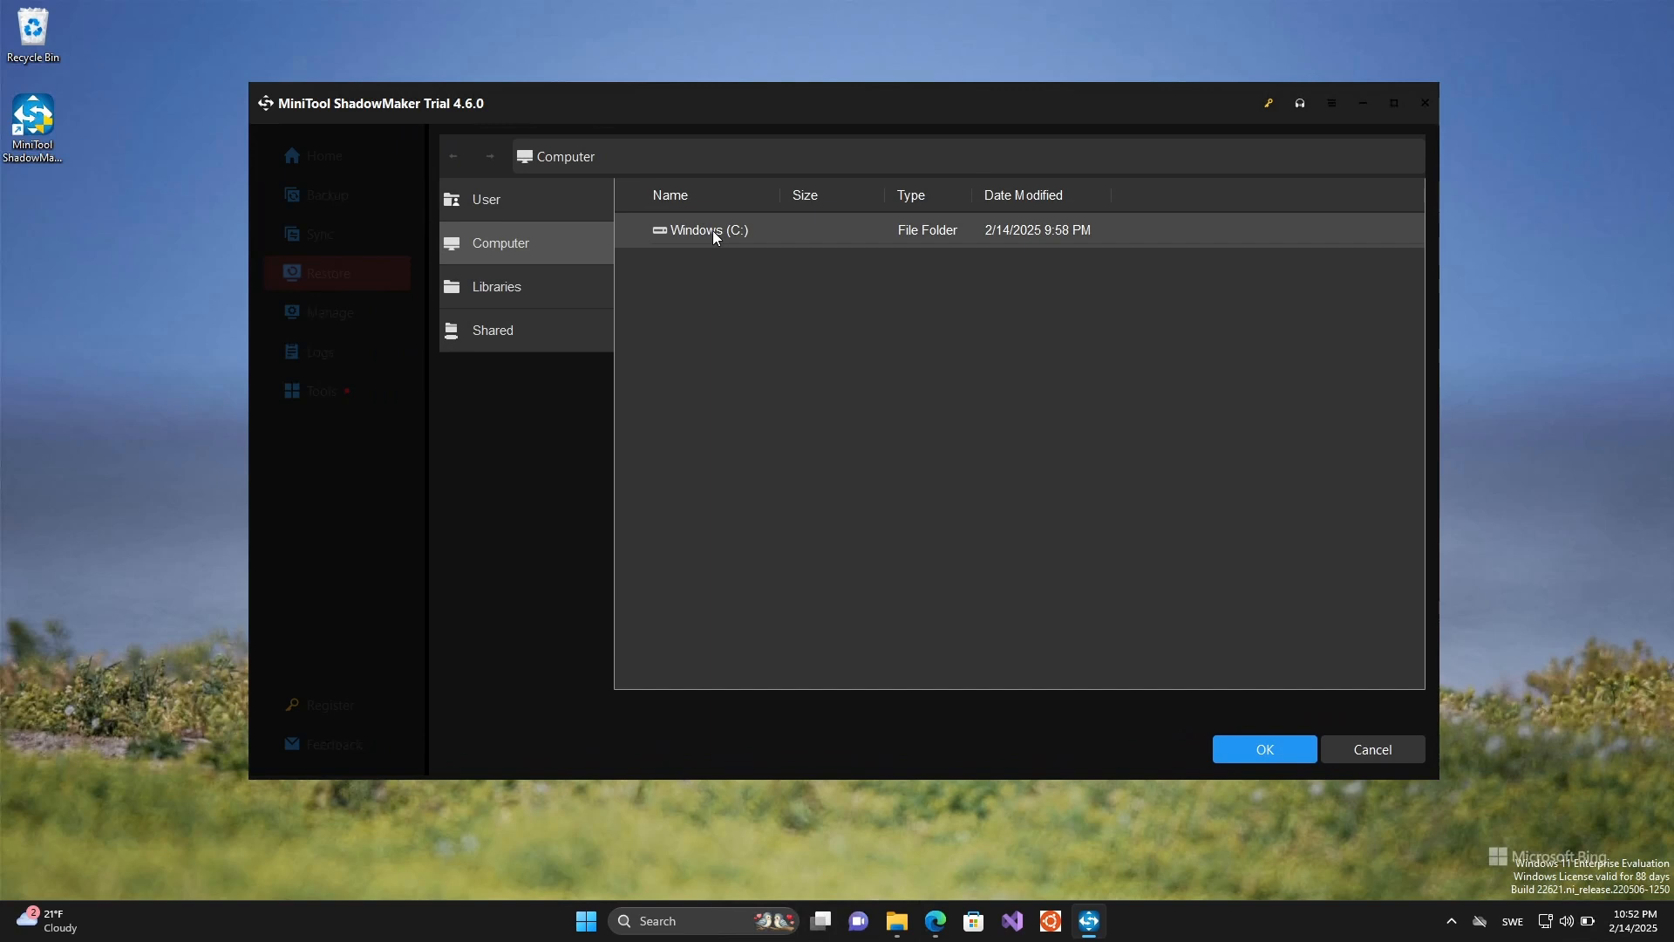
left_click(1252, 750)
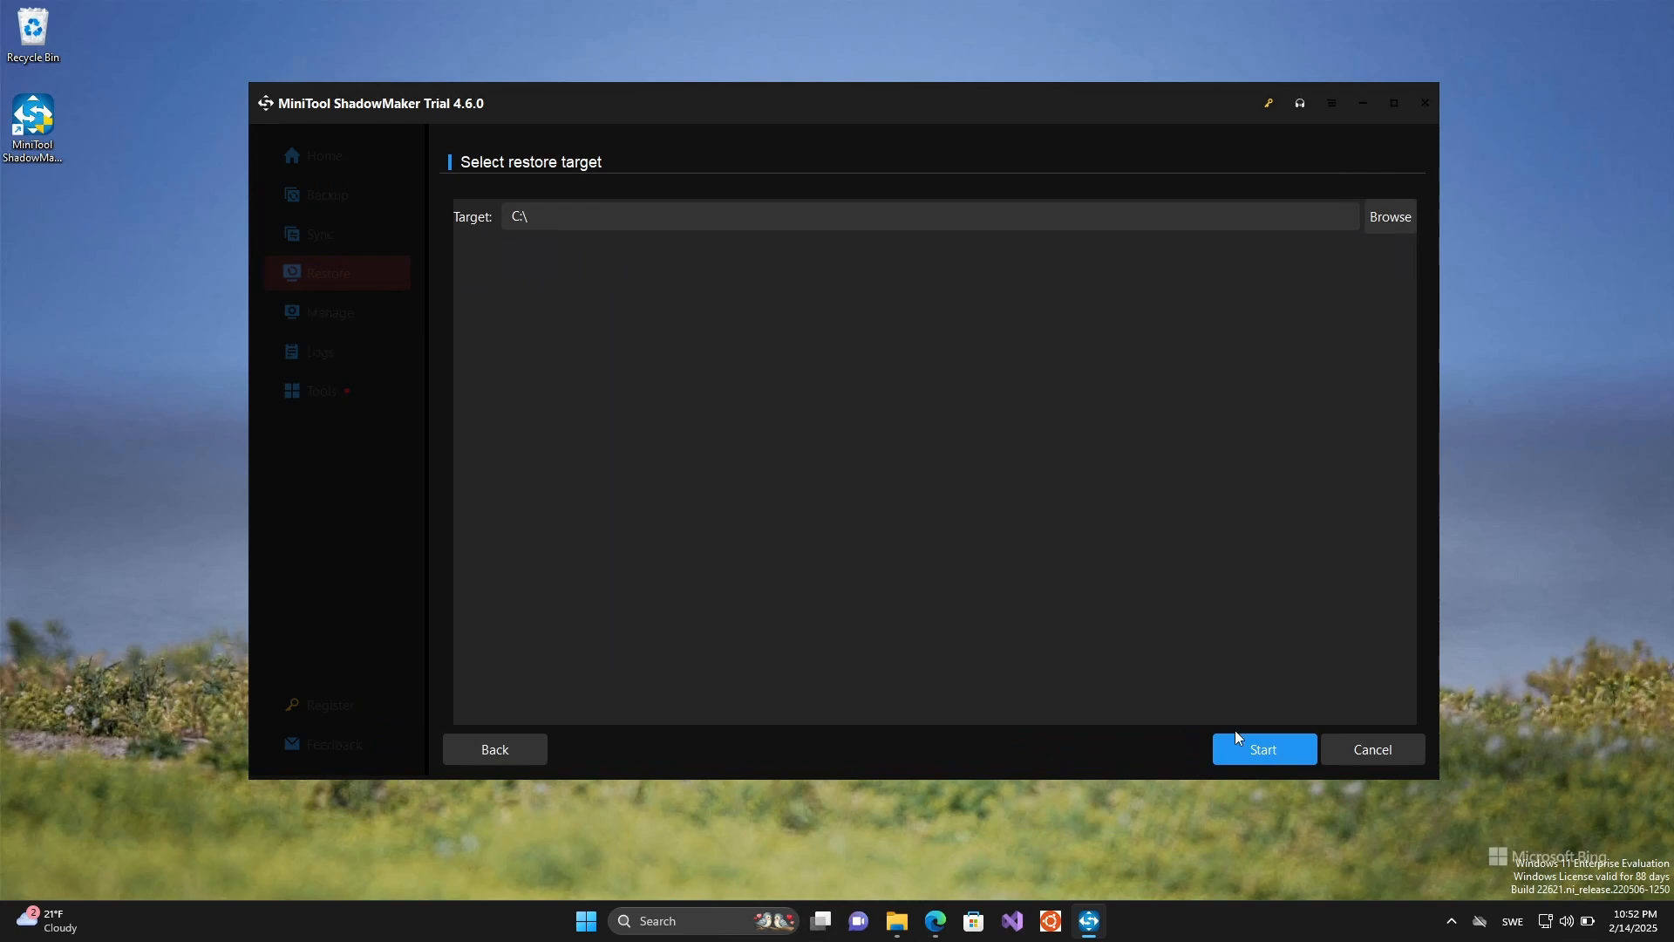
- Run the file restore to drive C:, acknowledge its completion, and finish the operation
left_click(1261, 750)
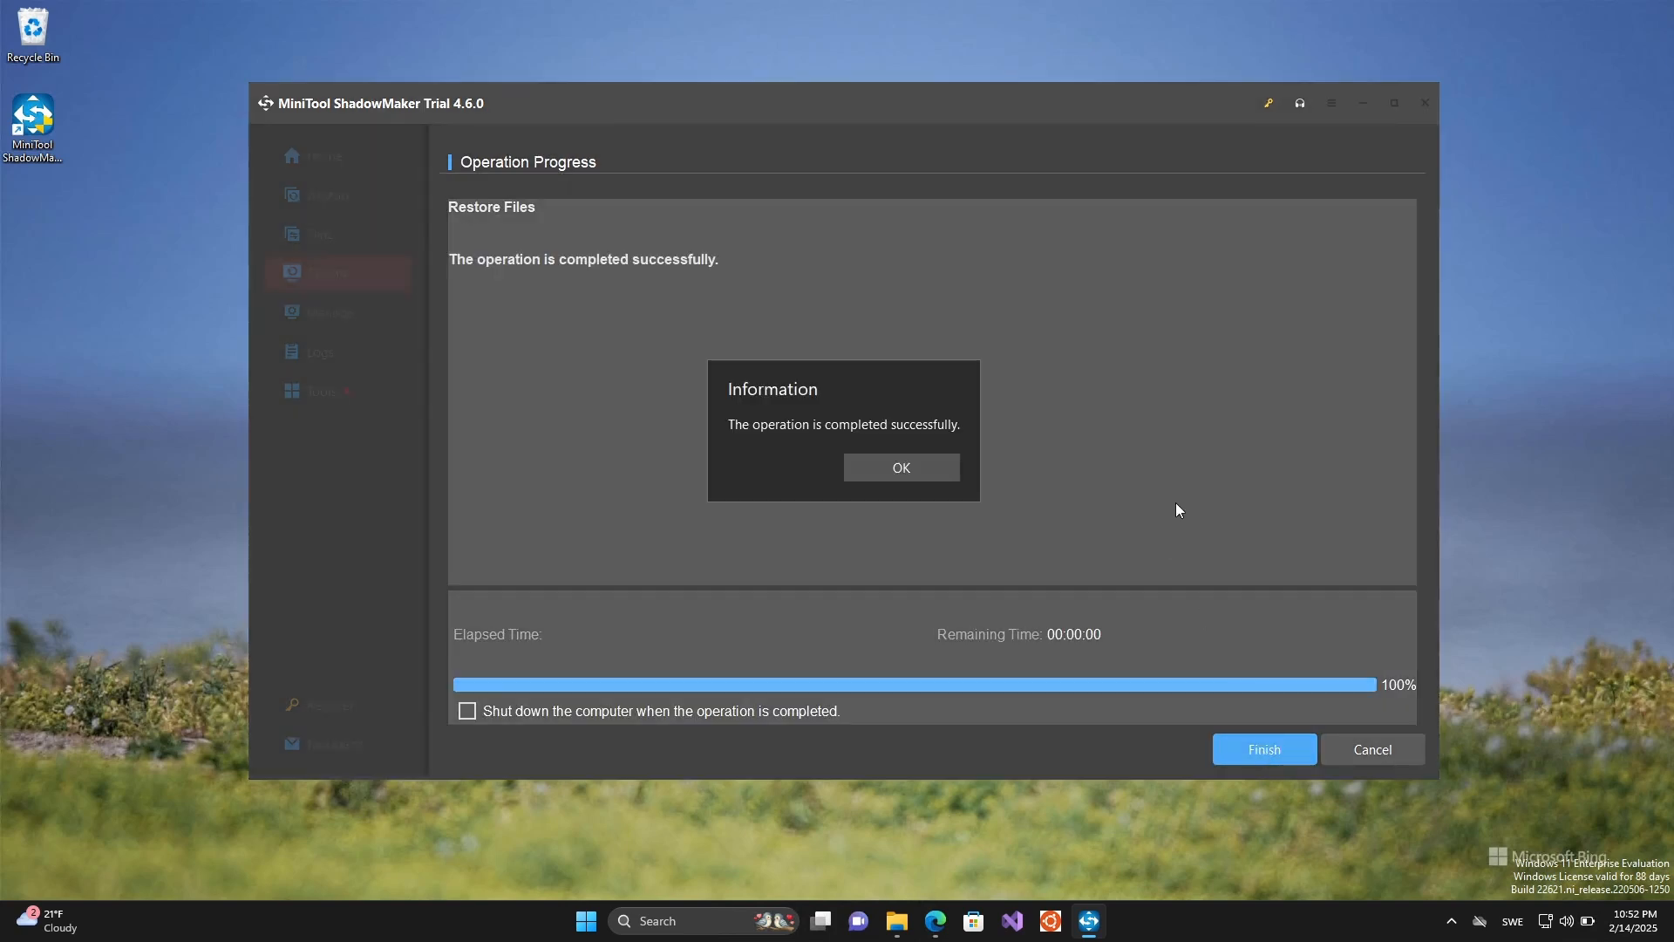
left_click(908, 464)
left_click(1249, 743)
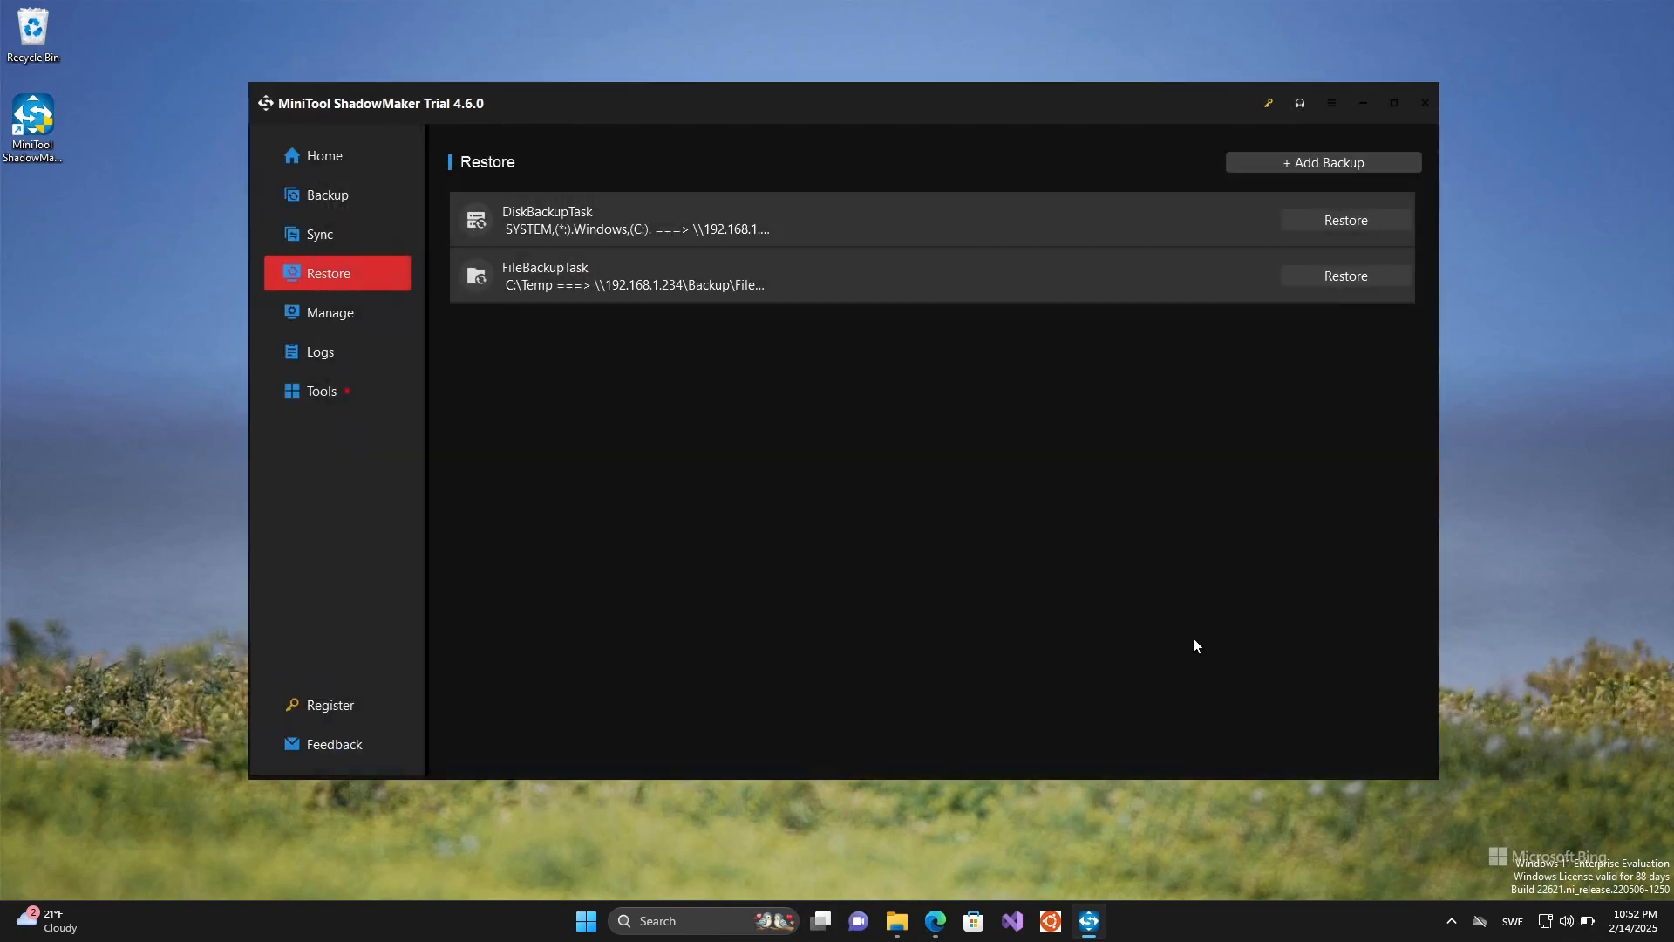
- Open the restored Temp folder on drive C: in File Explorer to check its contents, and return to ShadowMaker's home page
left_click(894, 925)
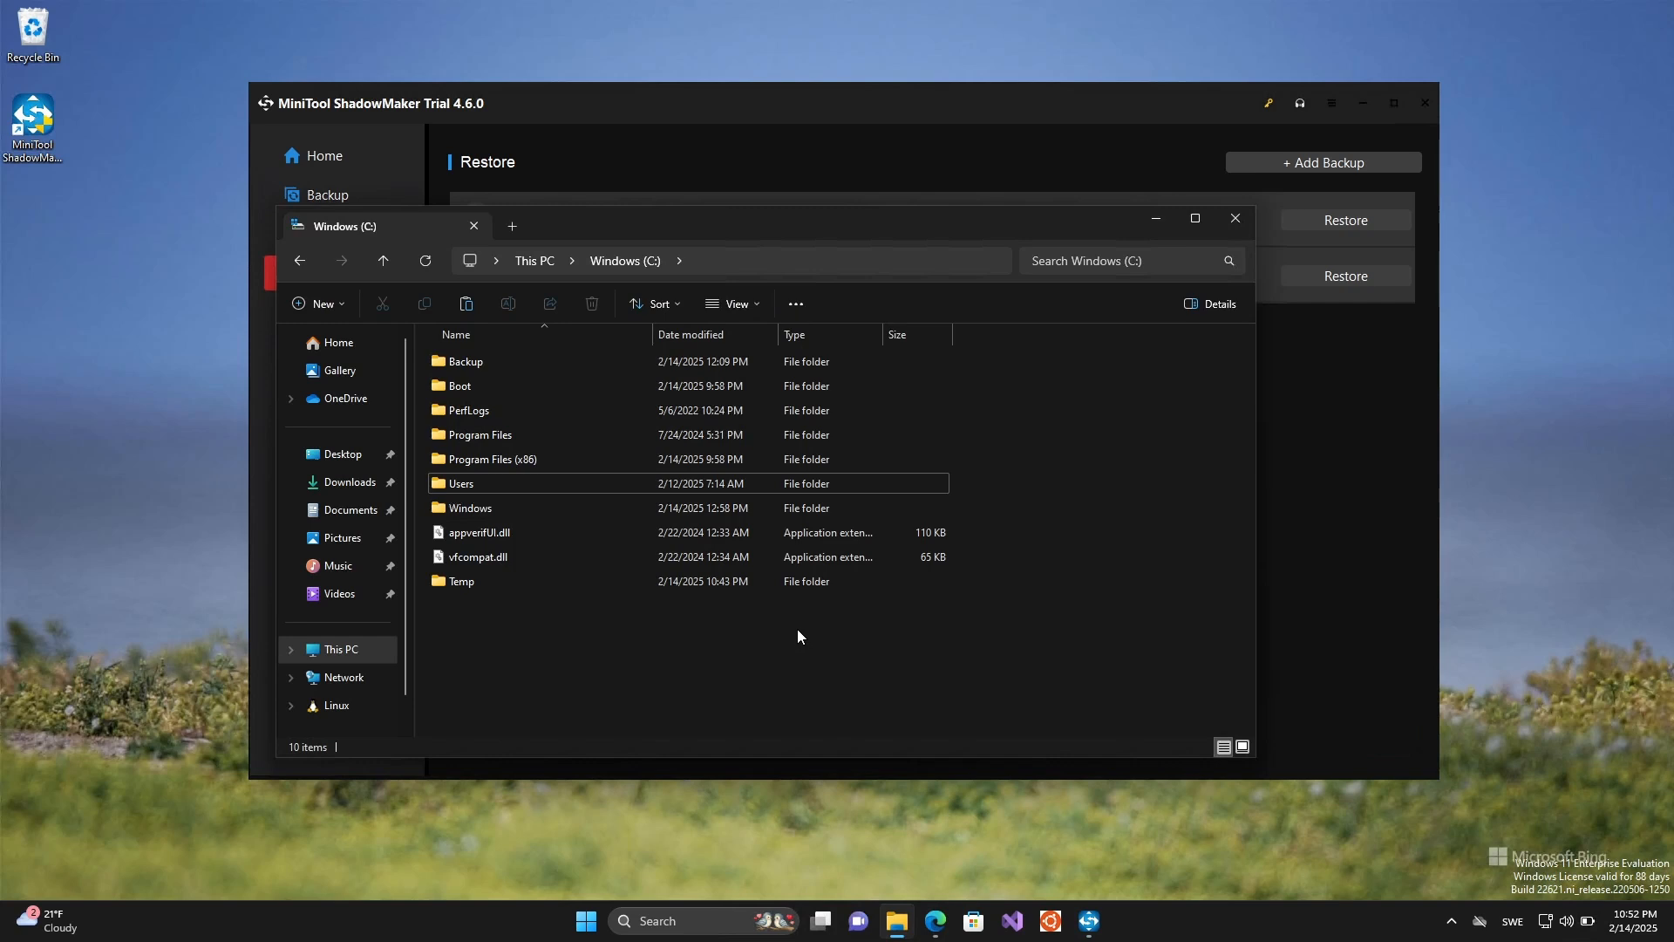
left_click(455, 583)
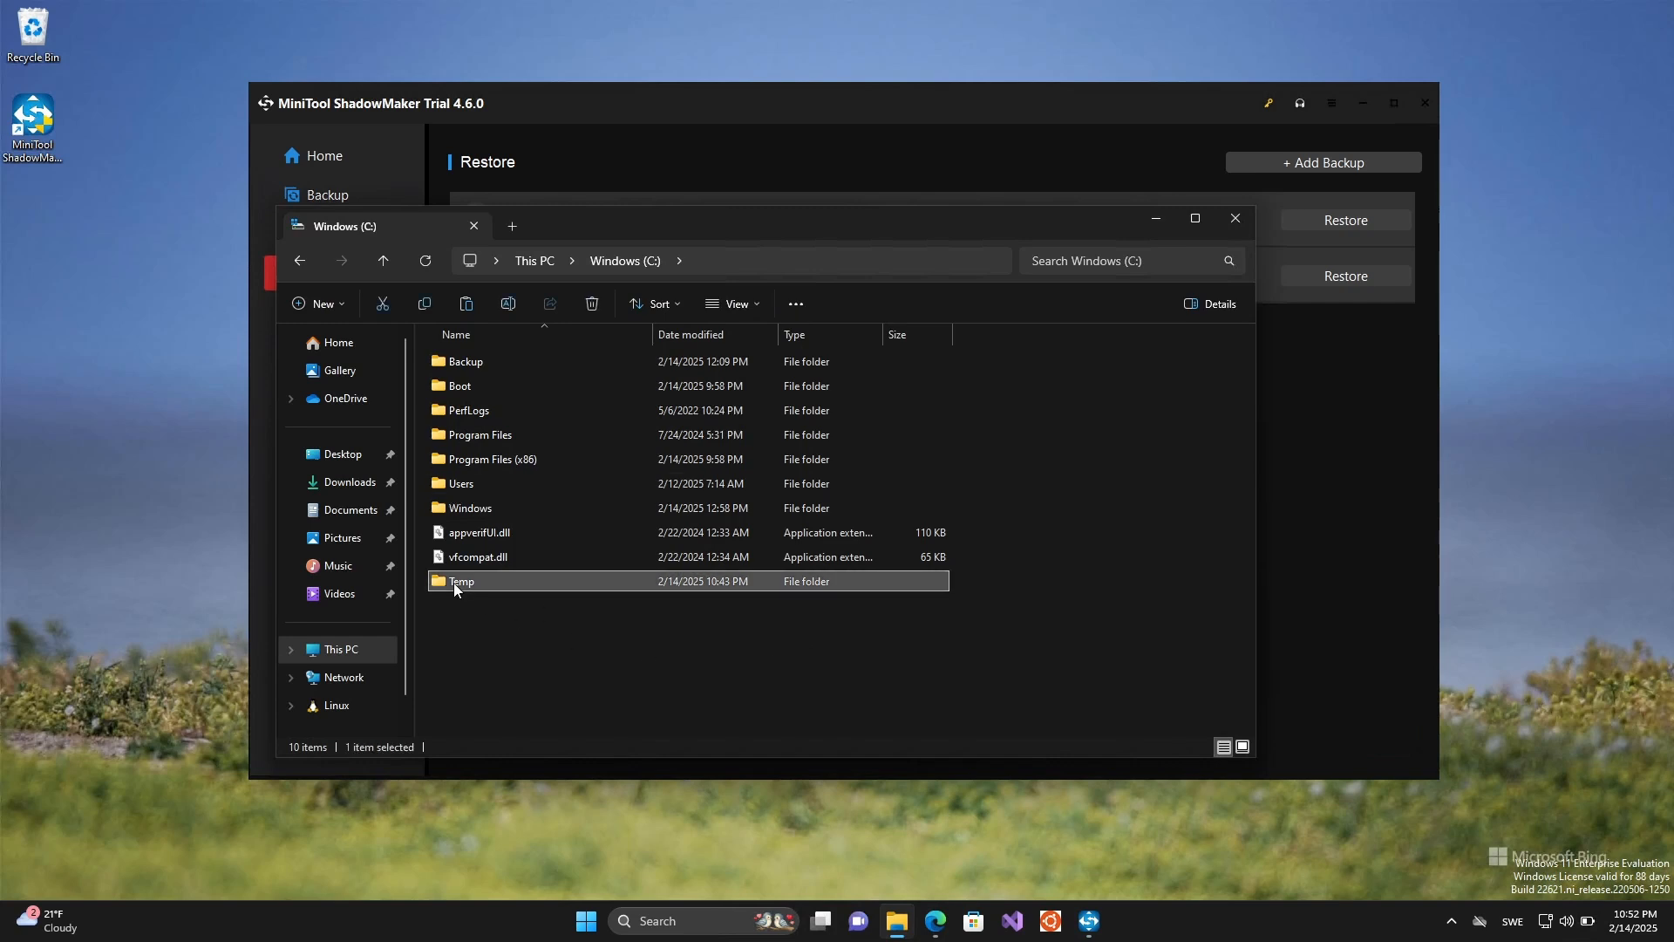
double_click(454, 583)
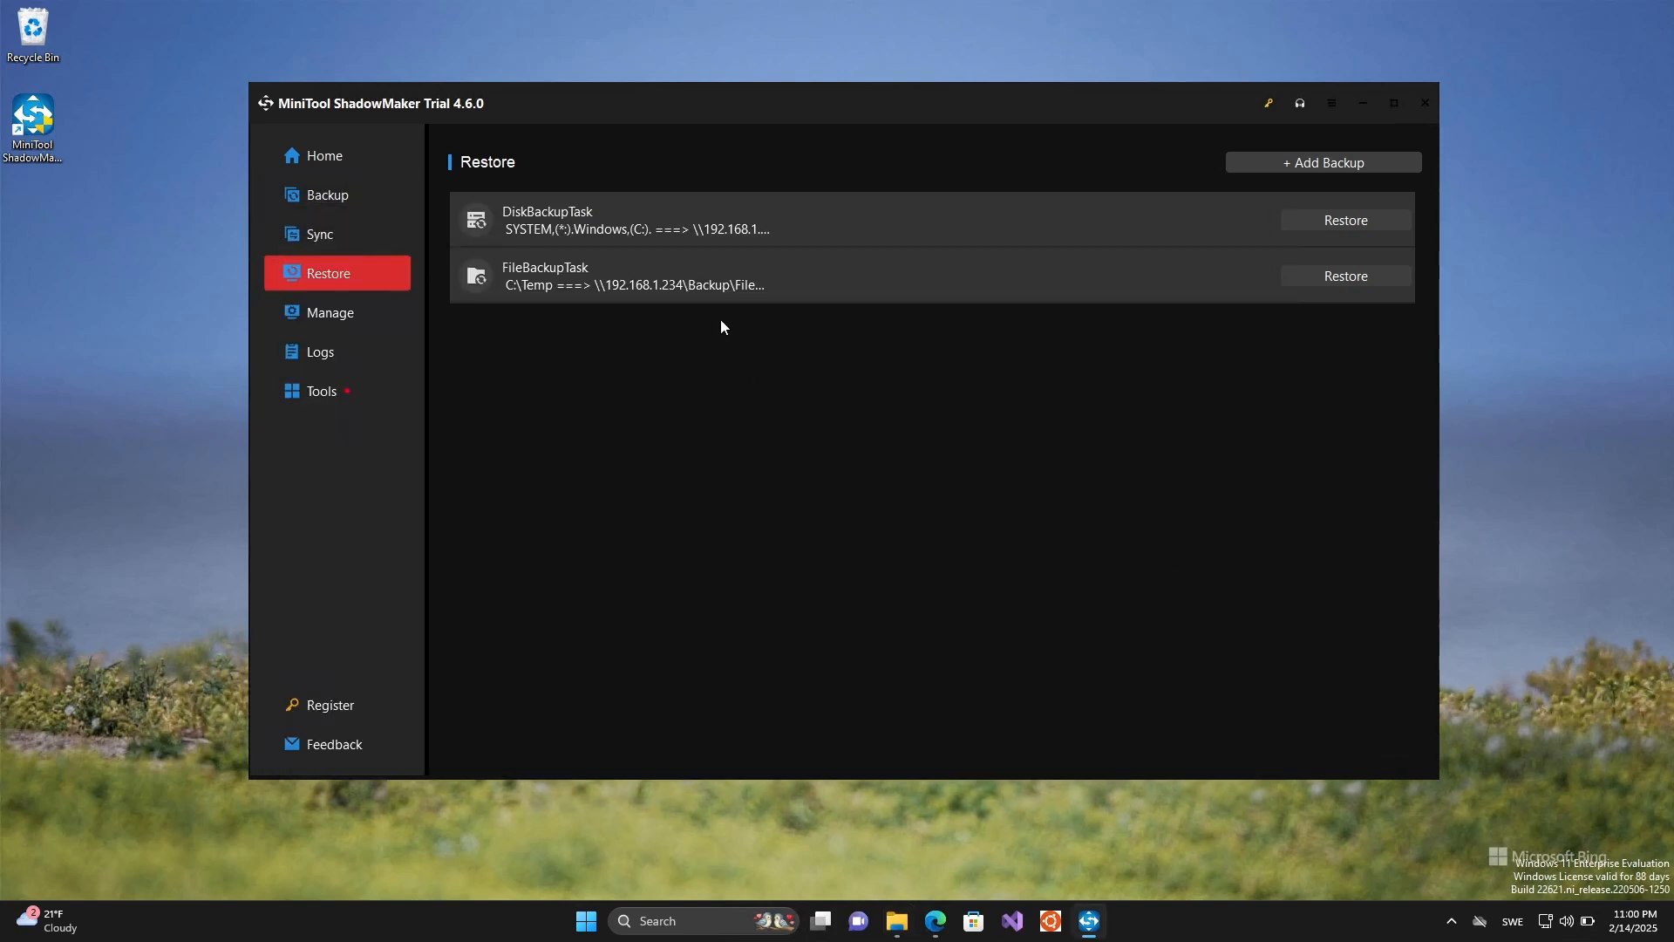
left_click(312, 154)
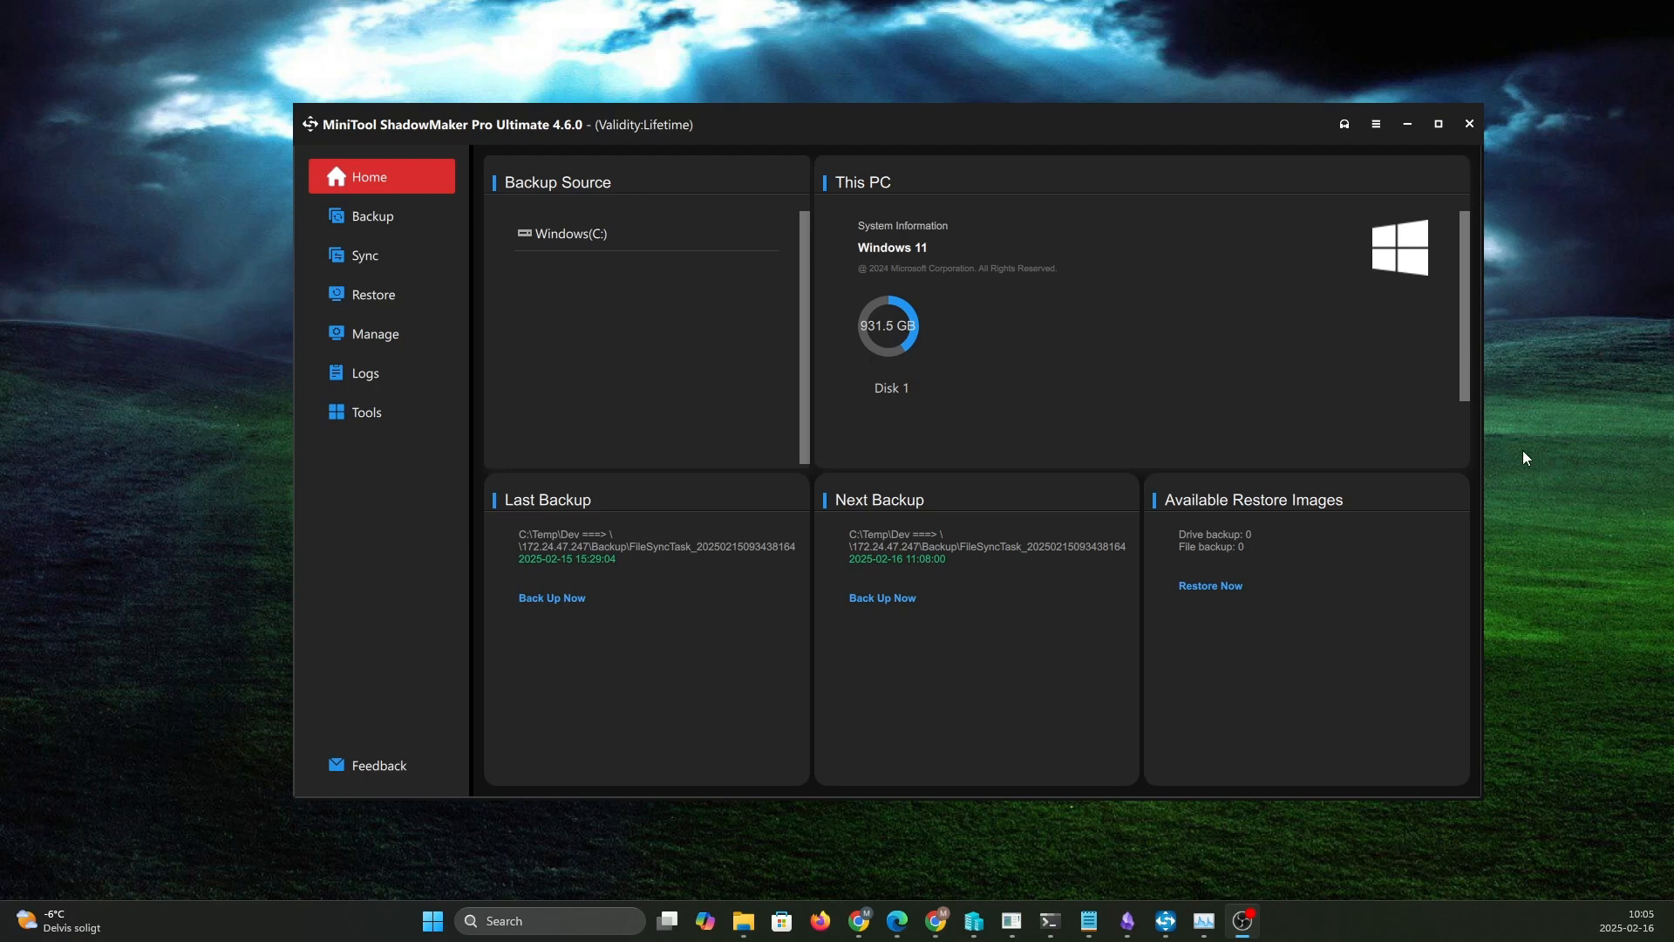
- Open the ShadowMaker online help and look through the user manual's topic sections
left_click(1376, 124)
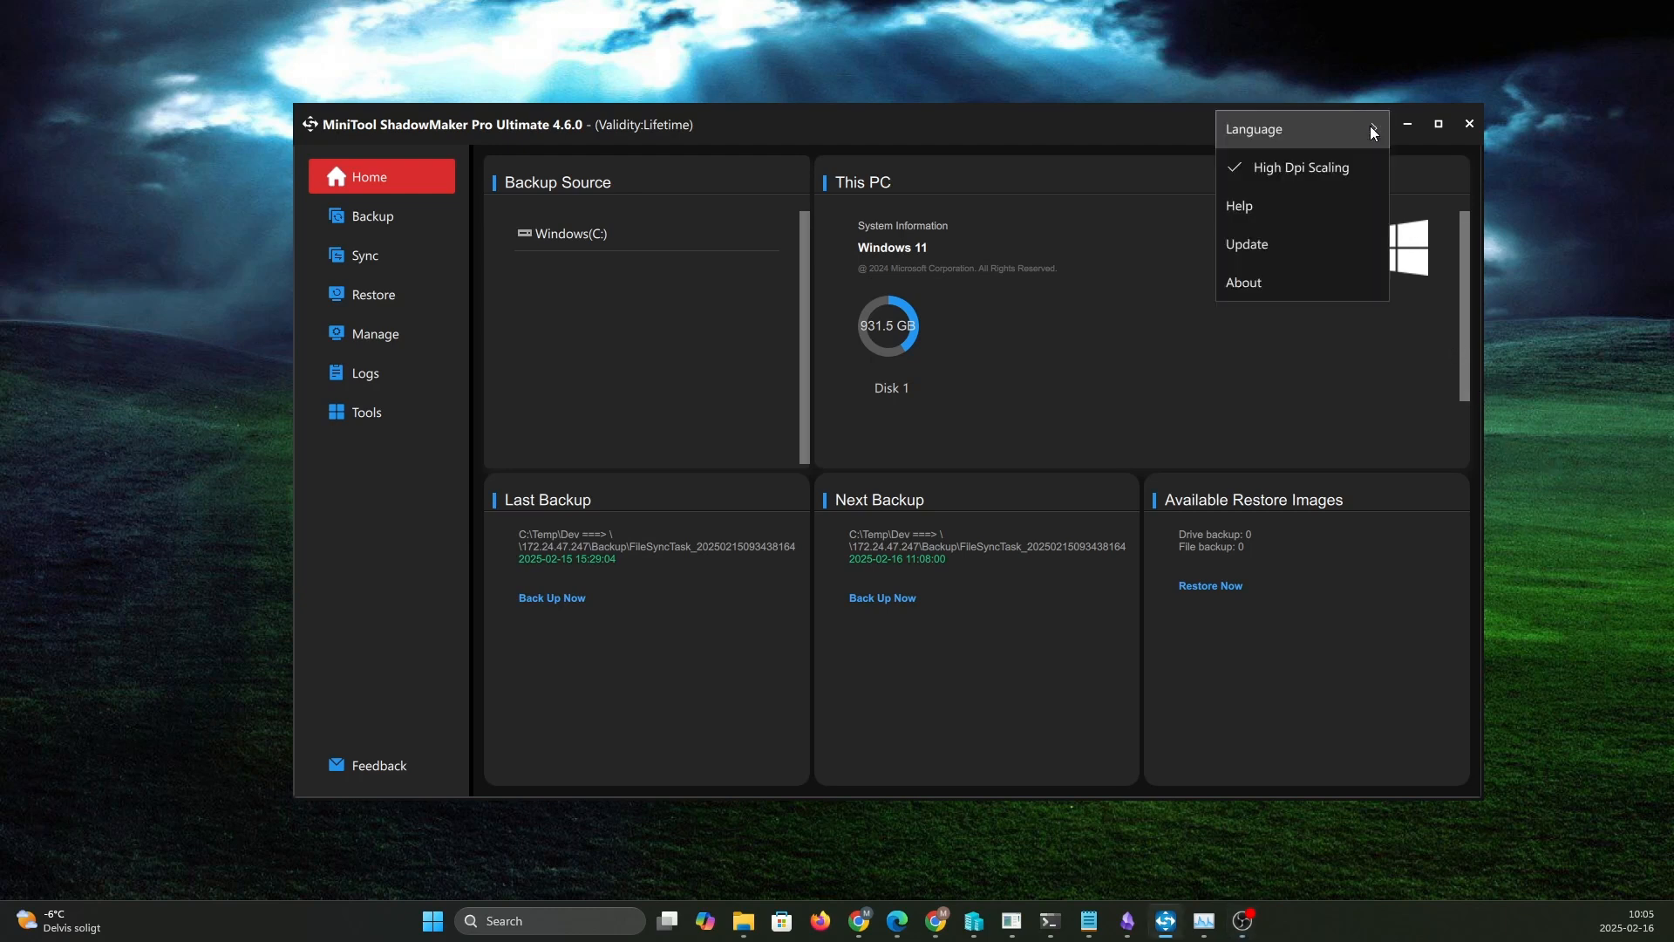
mouse_move(1374, 131)
left_click(1263, 201)
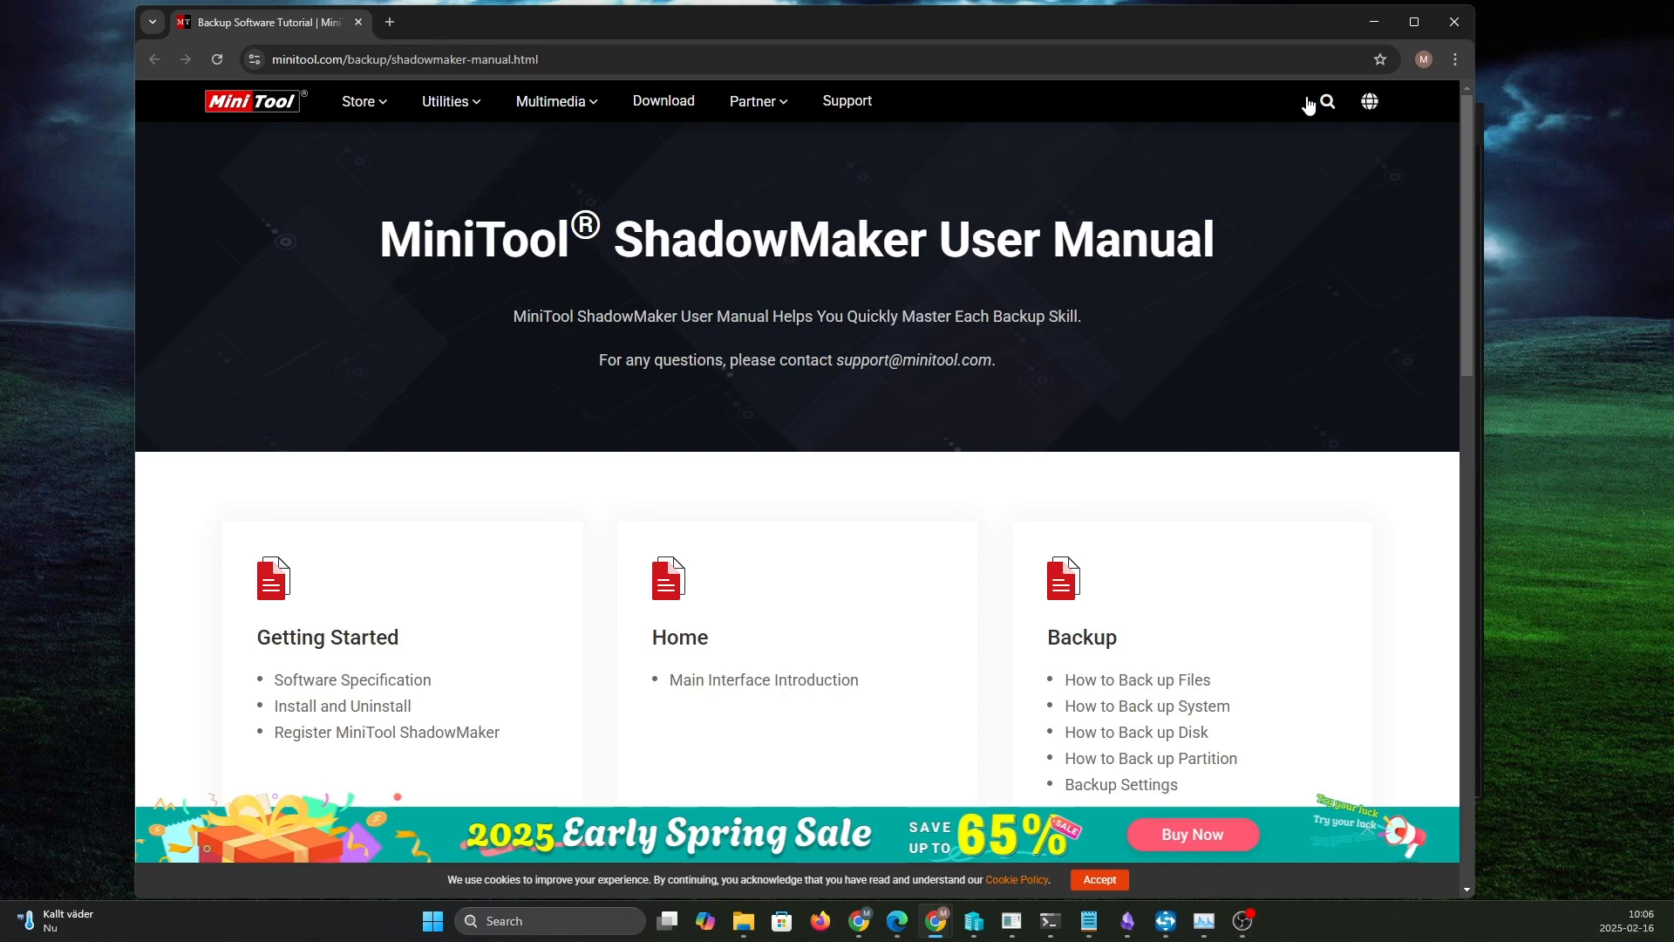
scroll(1264, 369, "down", 5)
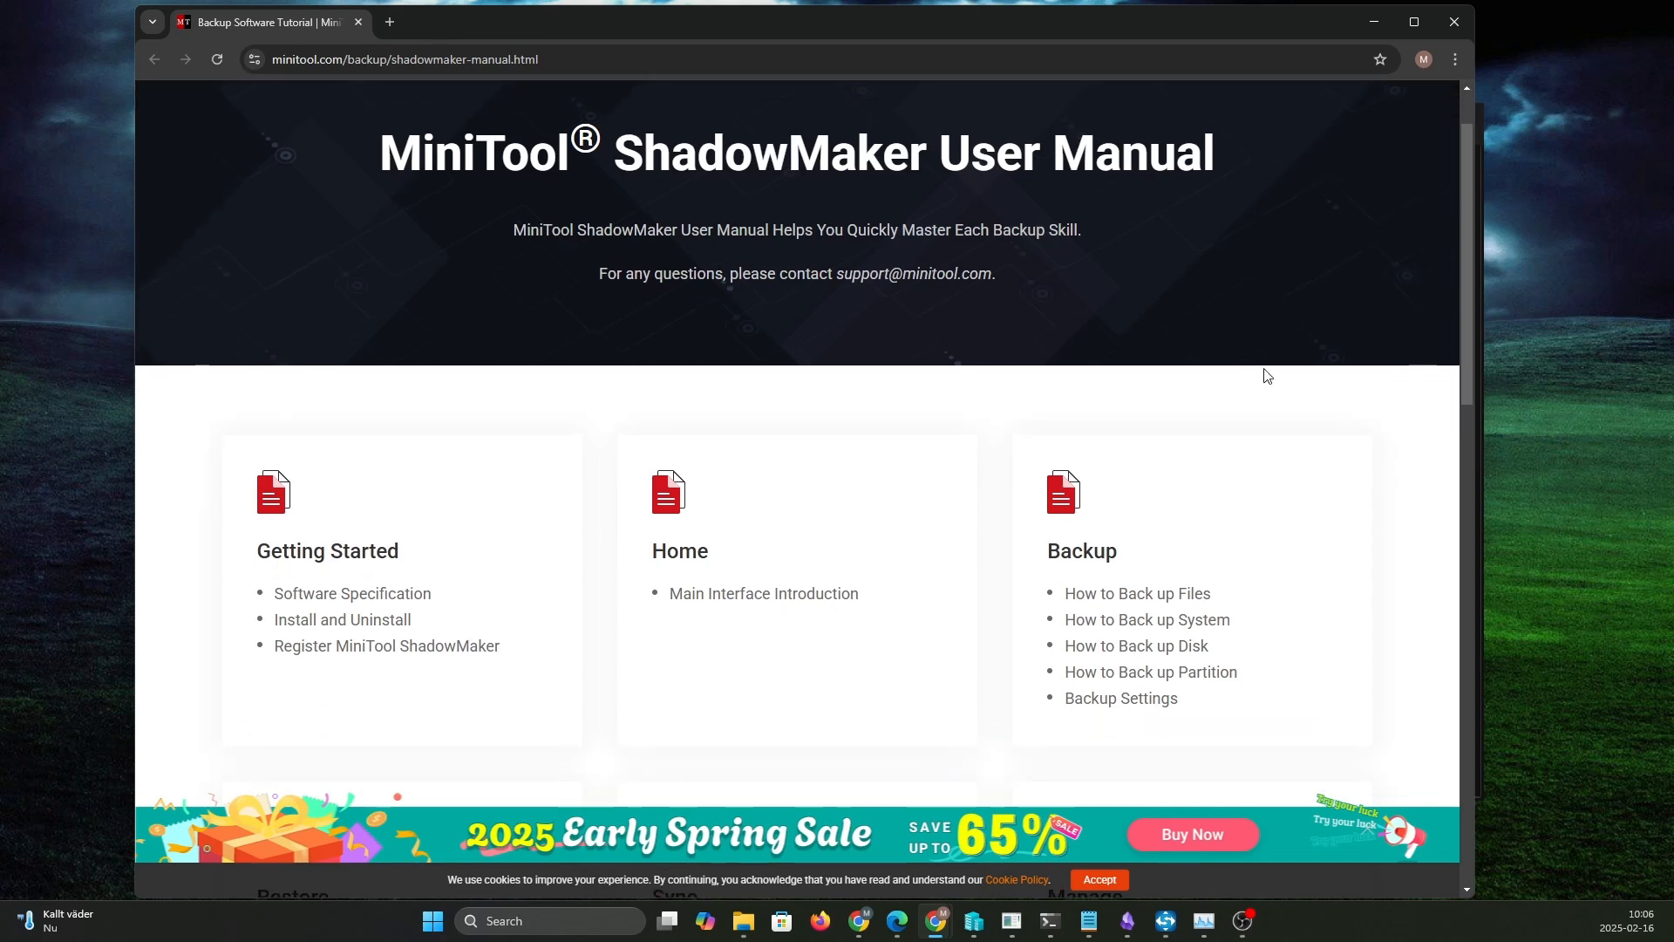
scroll(1267, 375, "down", 5)
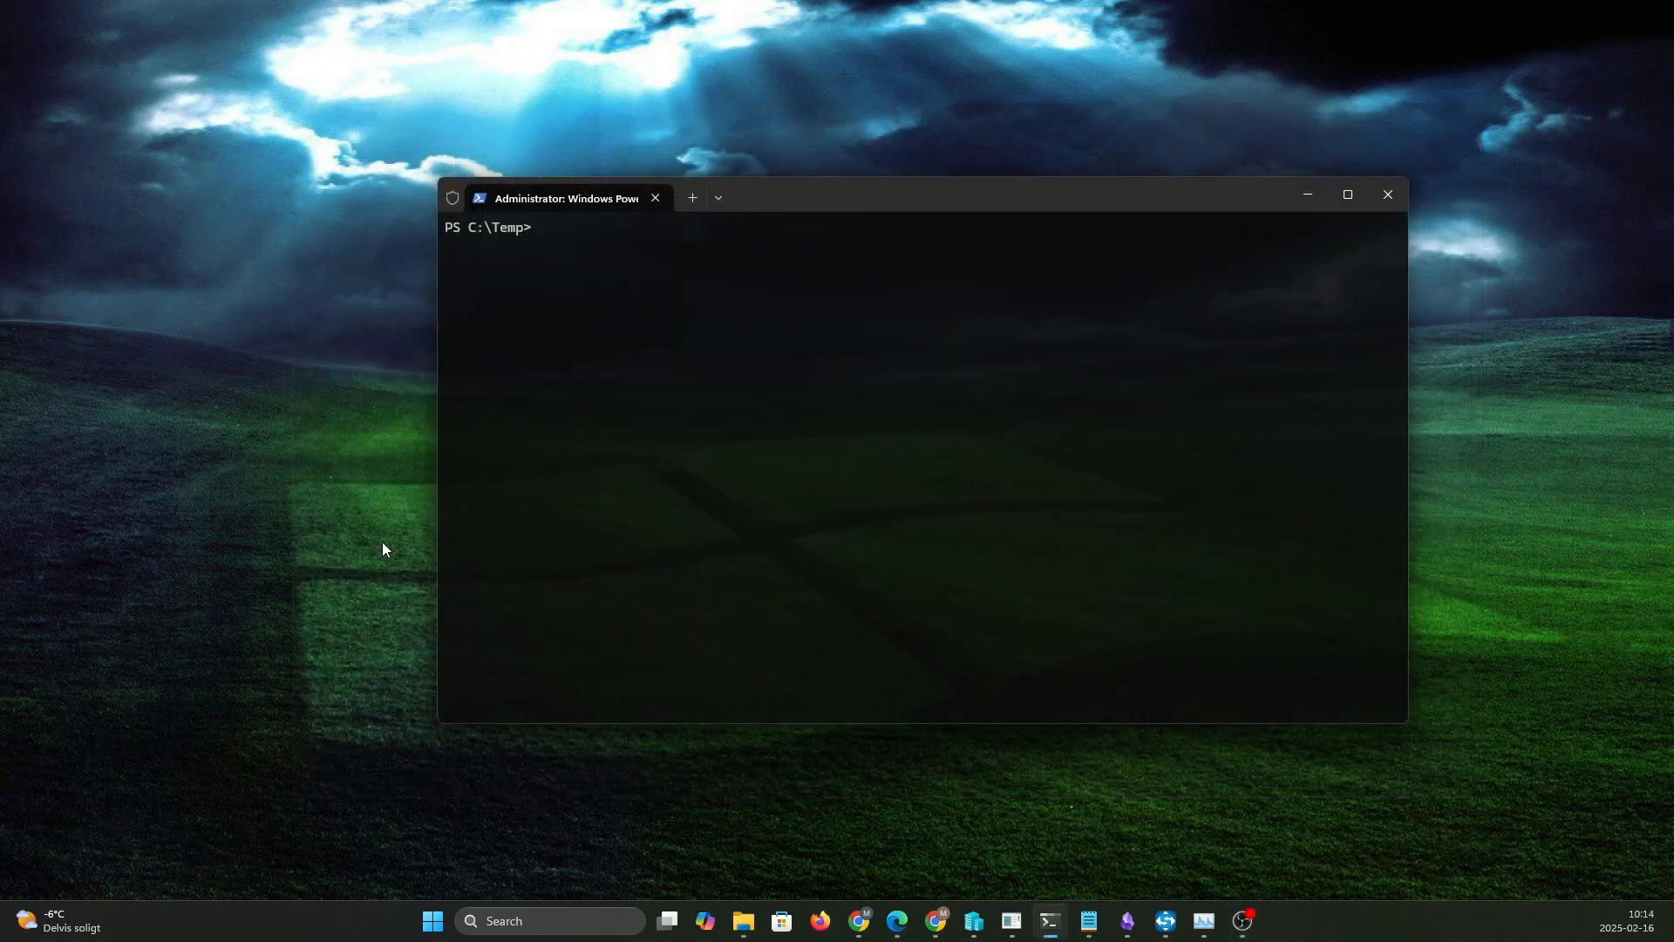
- In the administrator PowerShell window, query the services whose names match MT* with Get-Service -Name MT*
type("Get-Service -Name MT*")
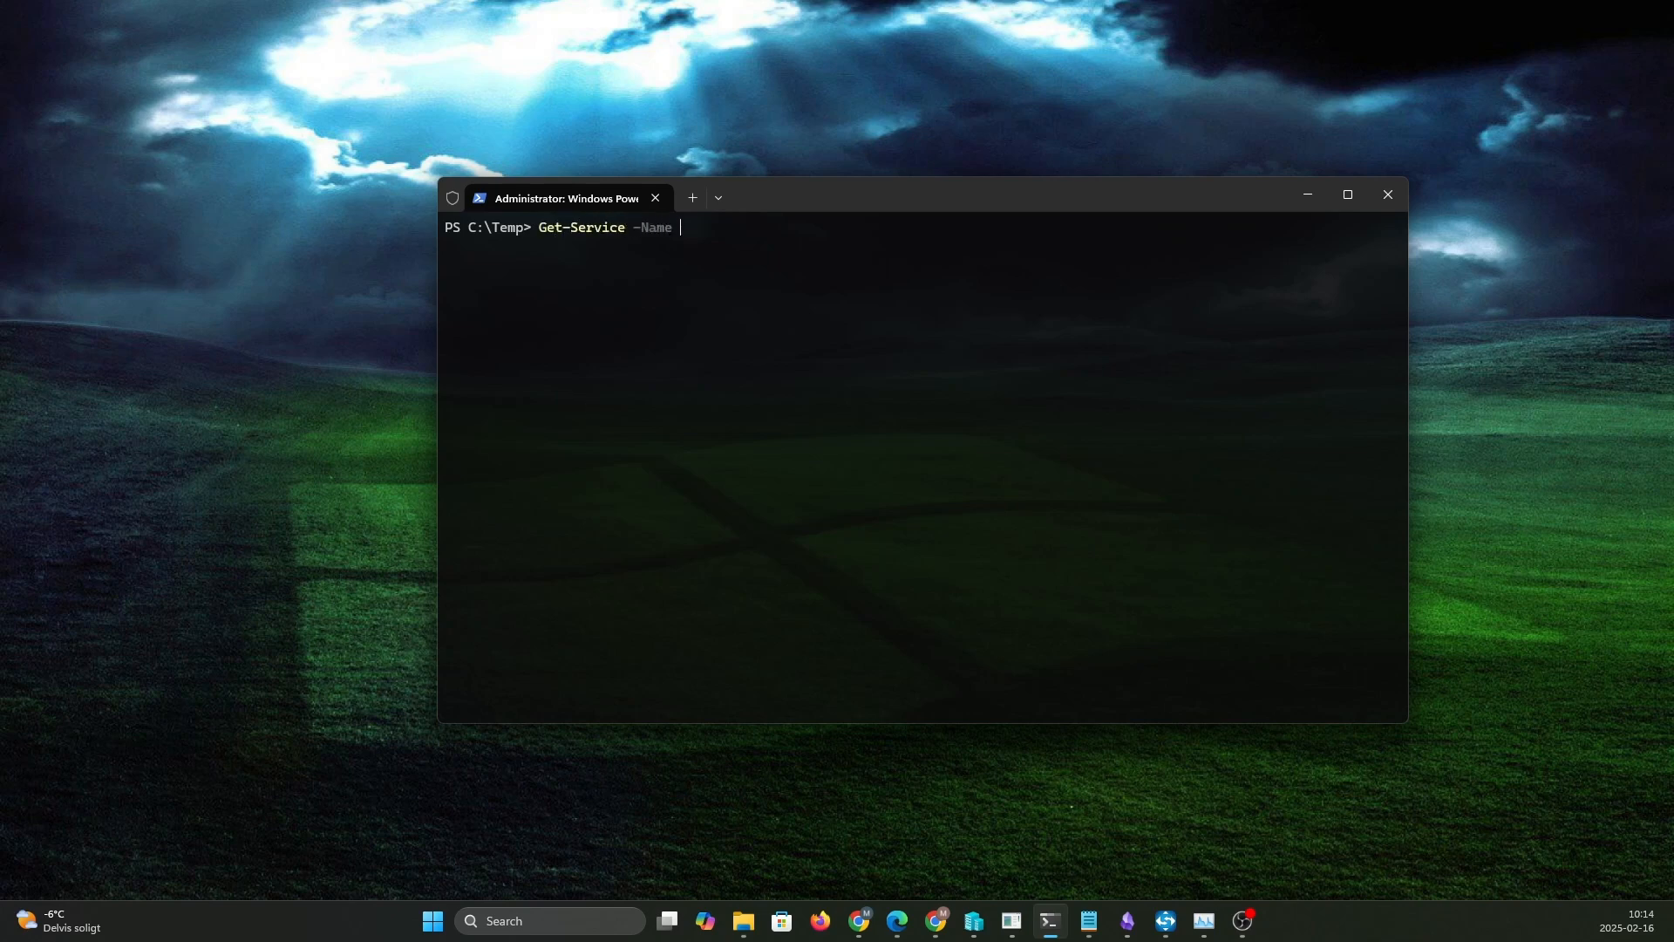